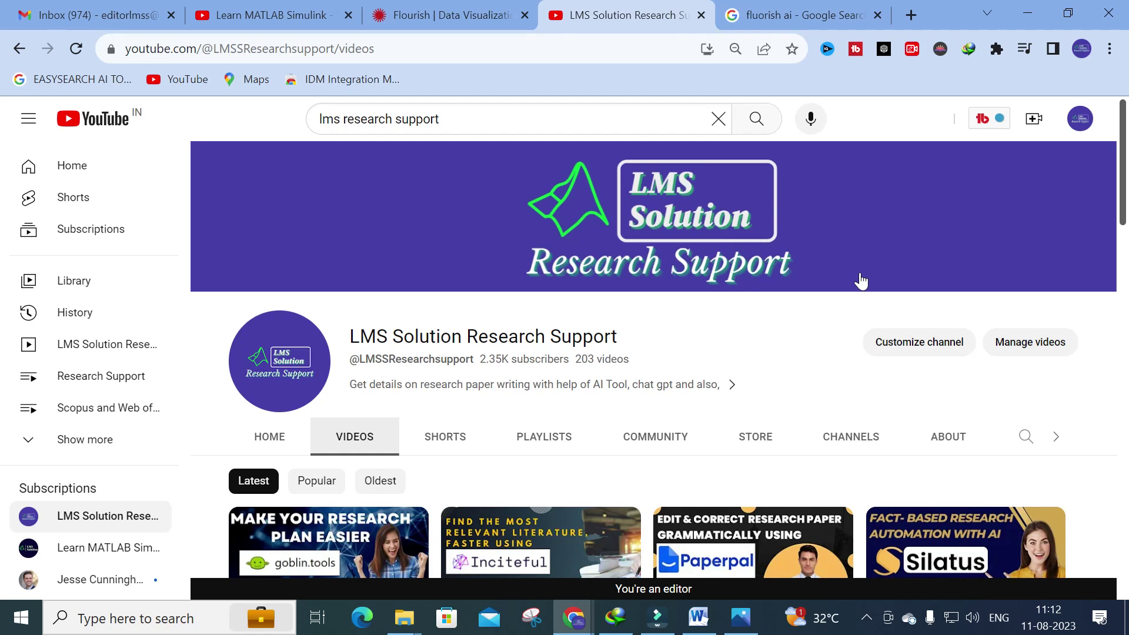
Review the 4.png workshop poster and the Word document's topics to be covered, then return to the YouTube channel page in Chrome
click(739, 622)
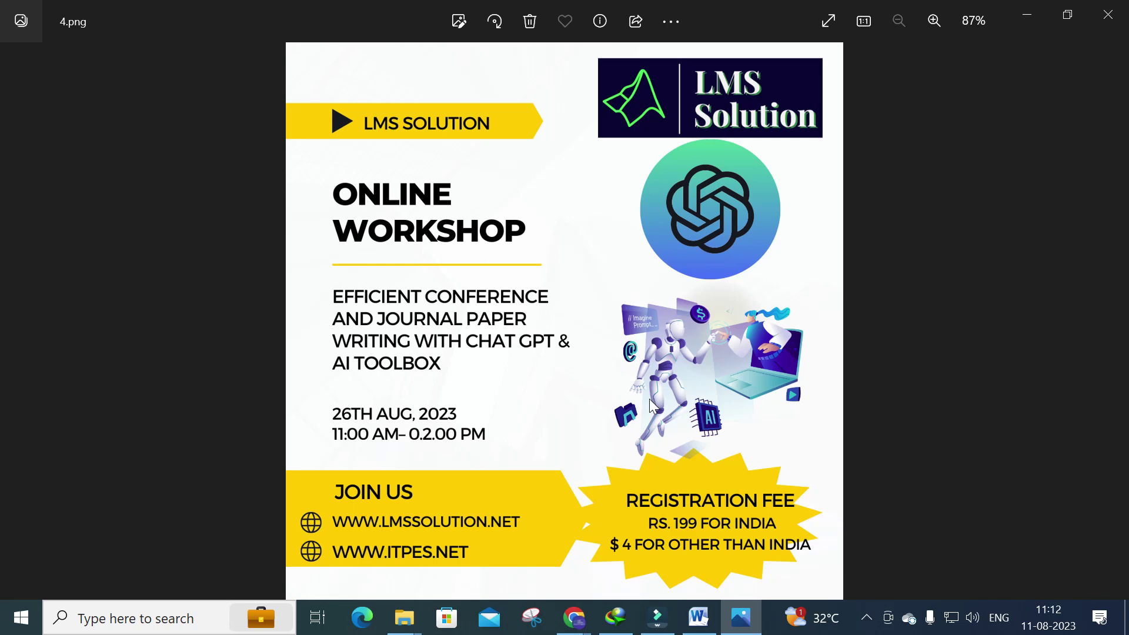
click(694, 628)
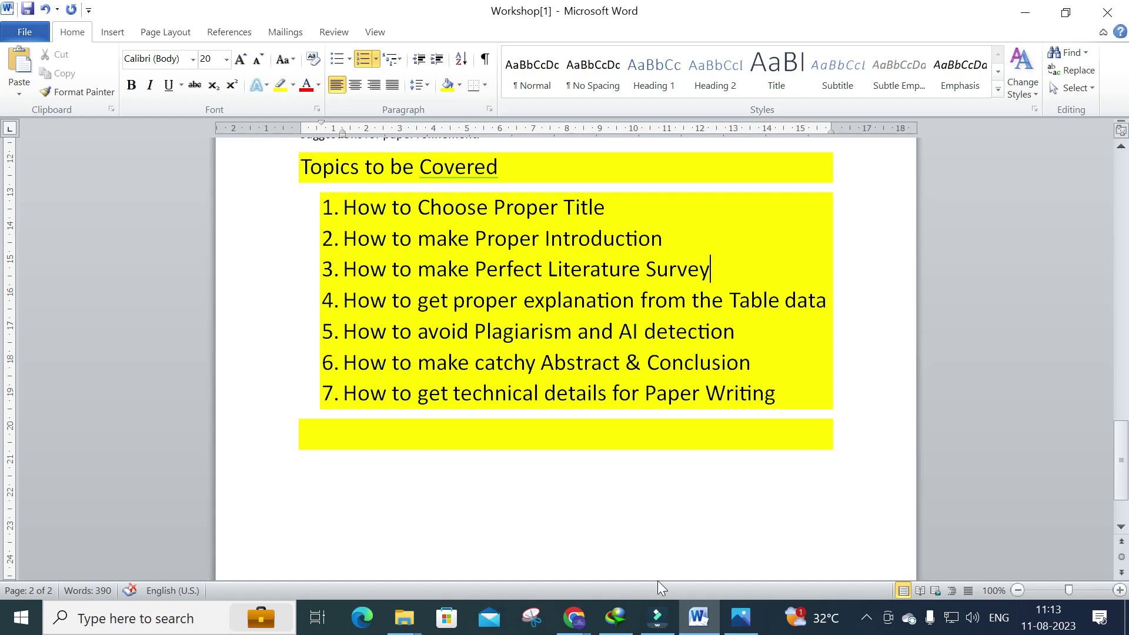
click(745, 617)
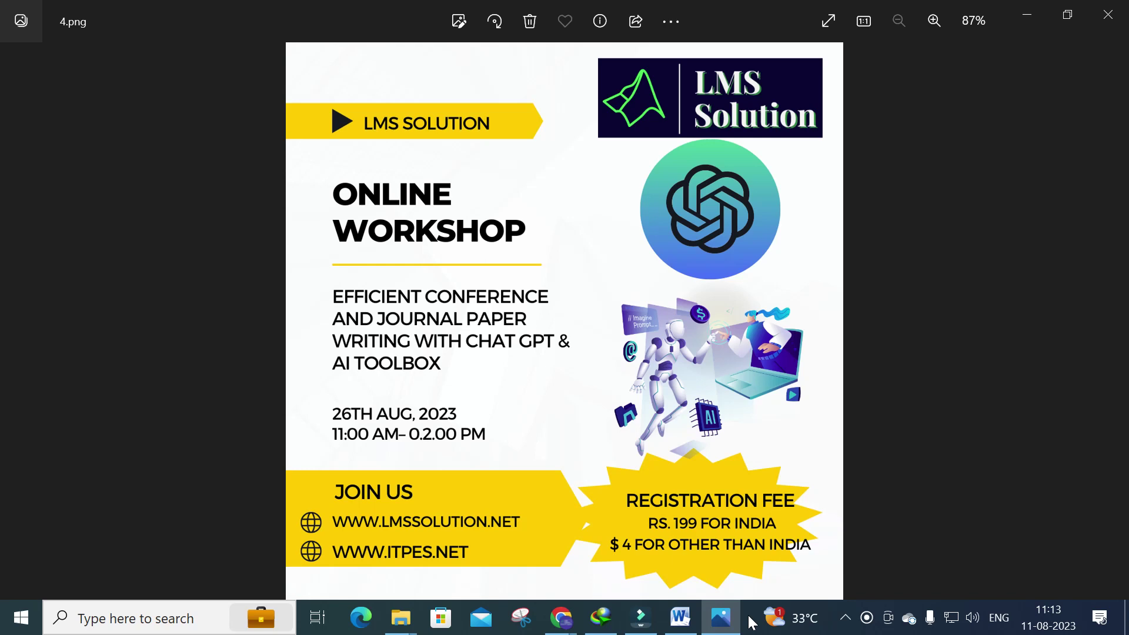
click(559, 626)
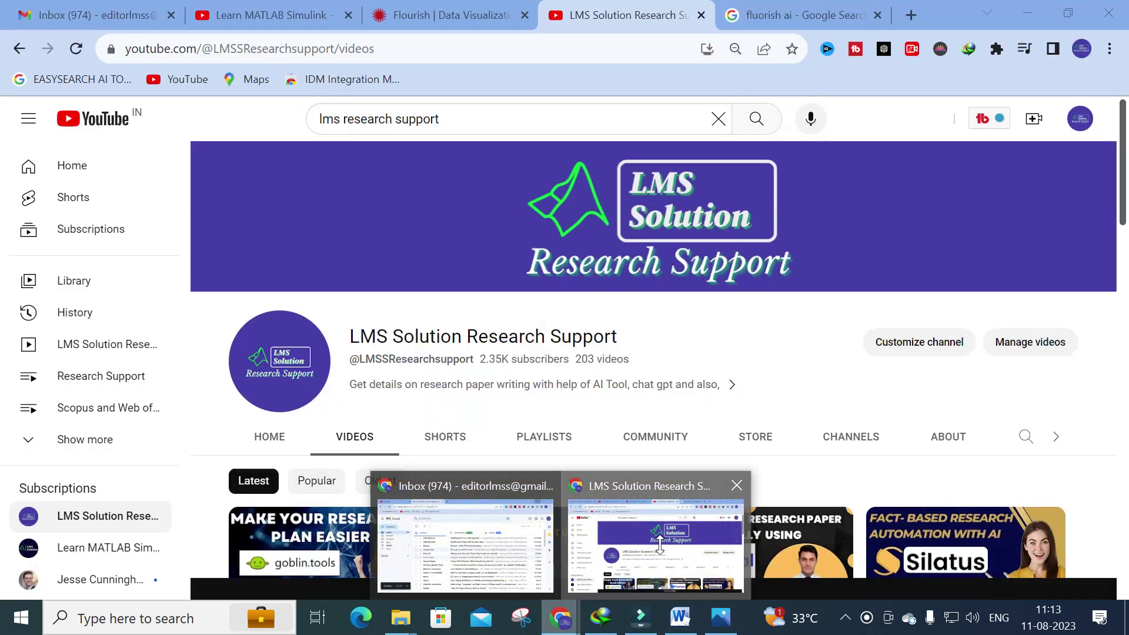
click(728, 490)
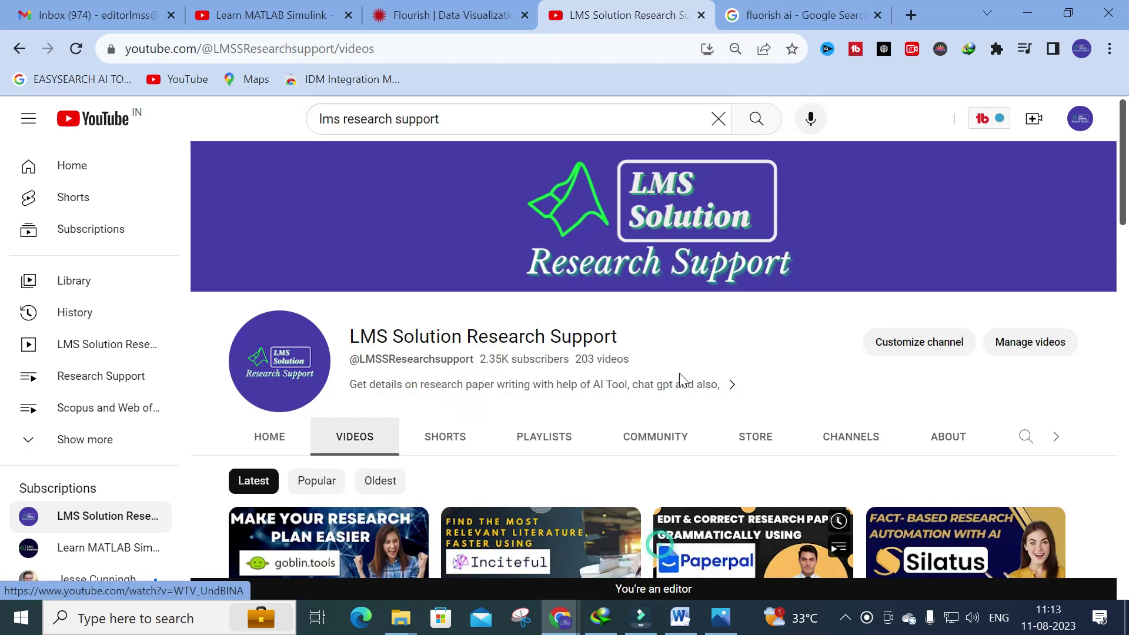
Switch from the Google results to the Flourish site, get started, and begin a new visualization
click(800, 15)
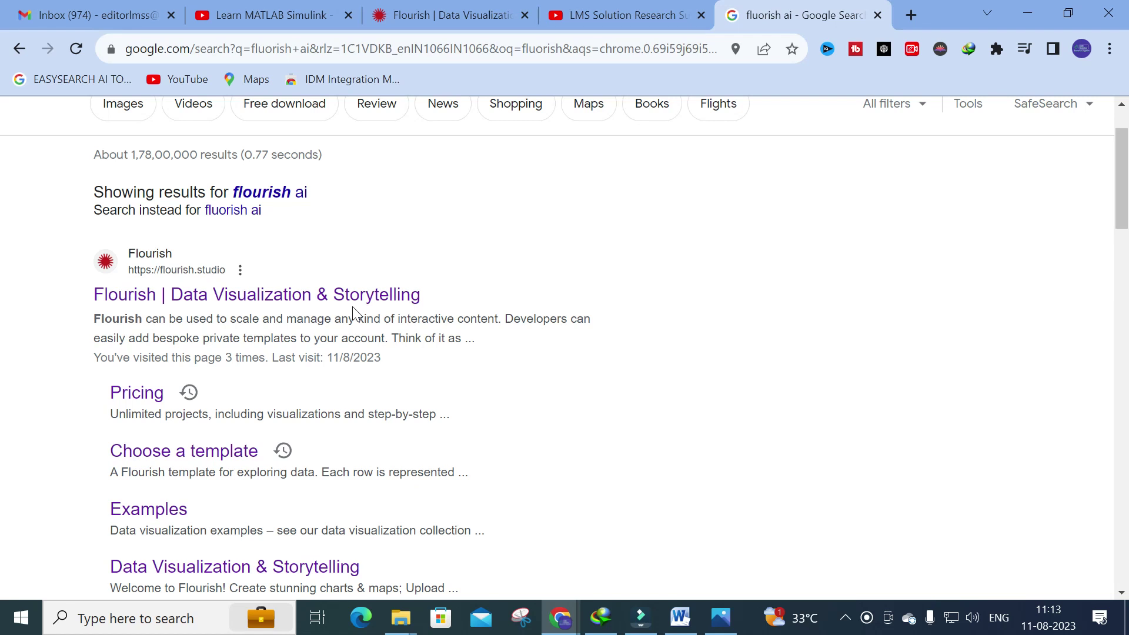
click(465, 13)
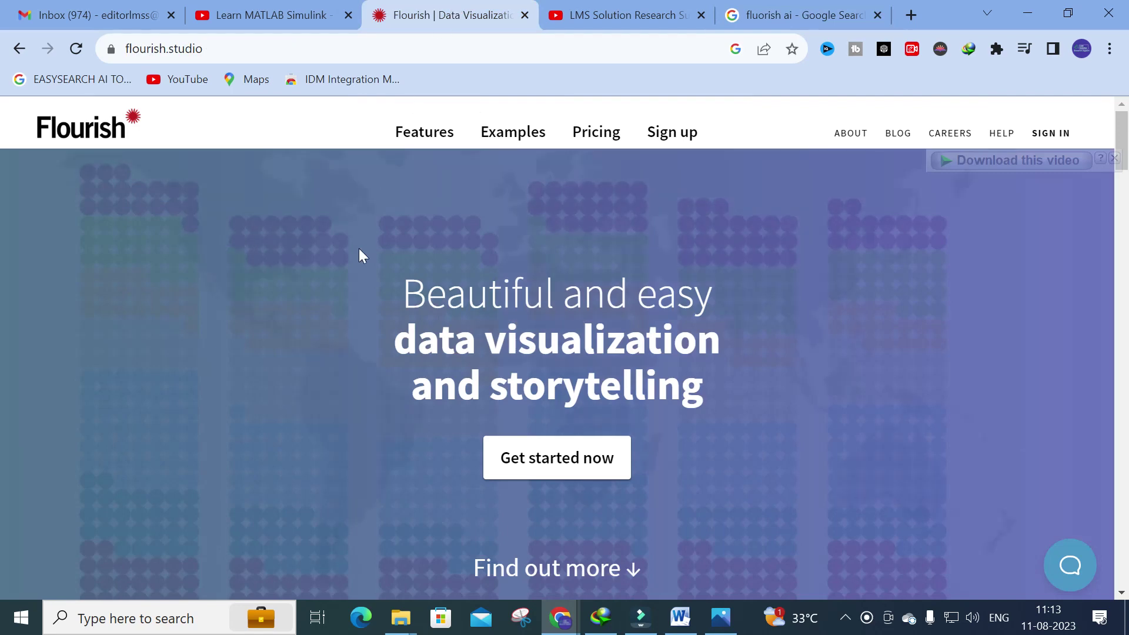
click(535, 459)
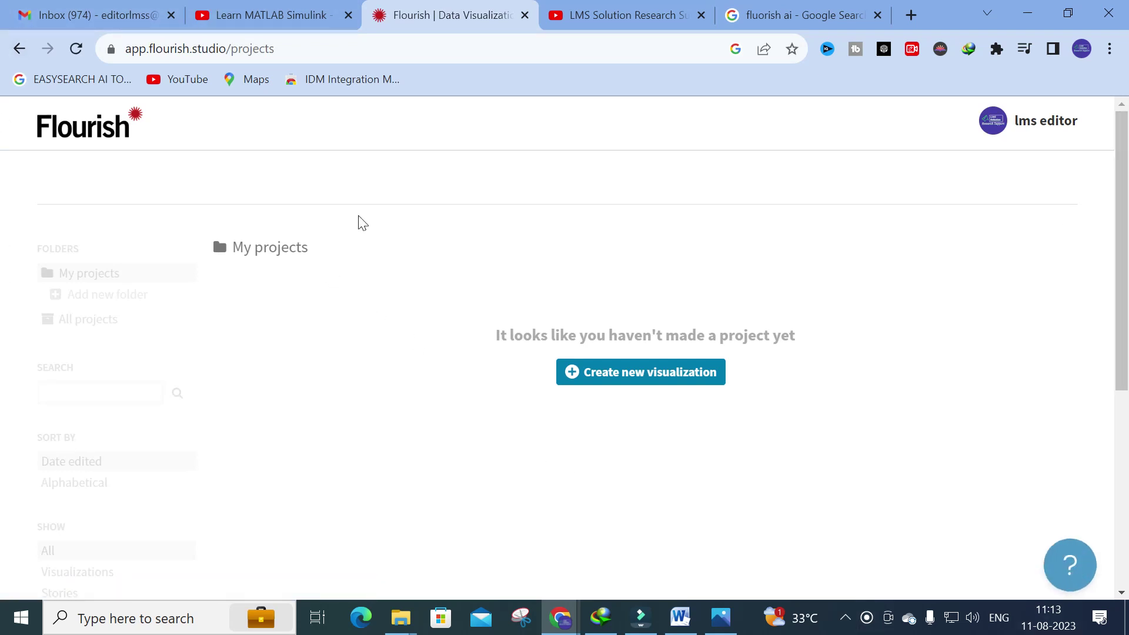
mouse_move(1029, 130)
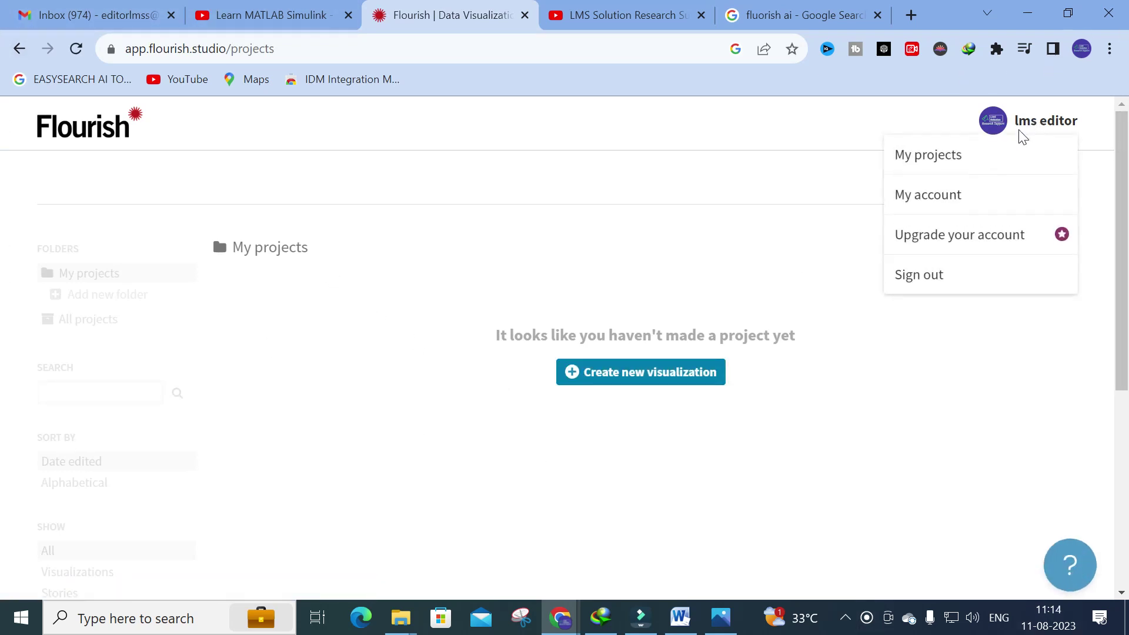
click(614, 383)
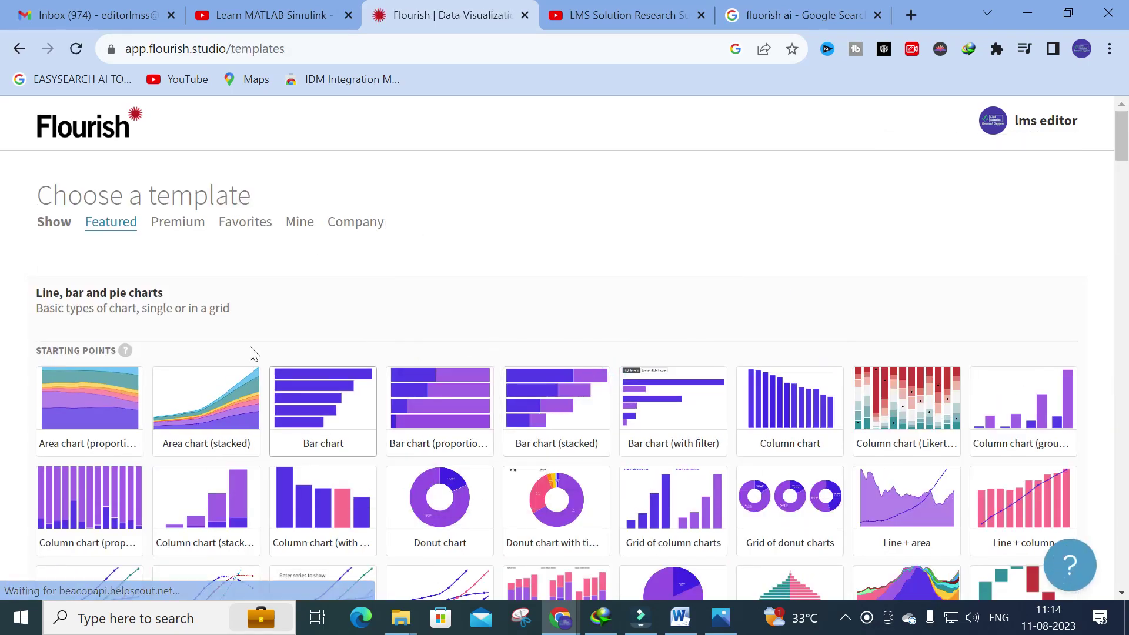
Look through the Featured, Premium, Favorites, Mine and Company template categories for available chart types
scroll(265, 320, down, 15)
scroll(266, 322, up, 15)
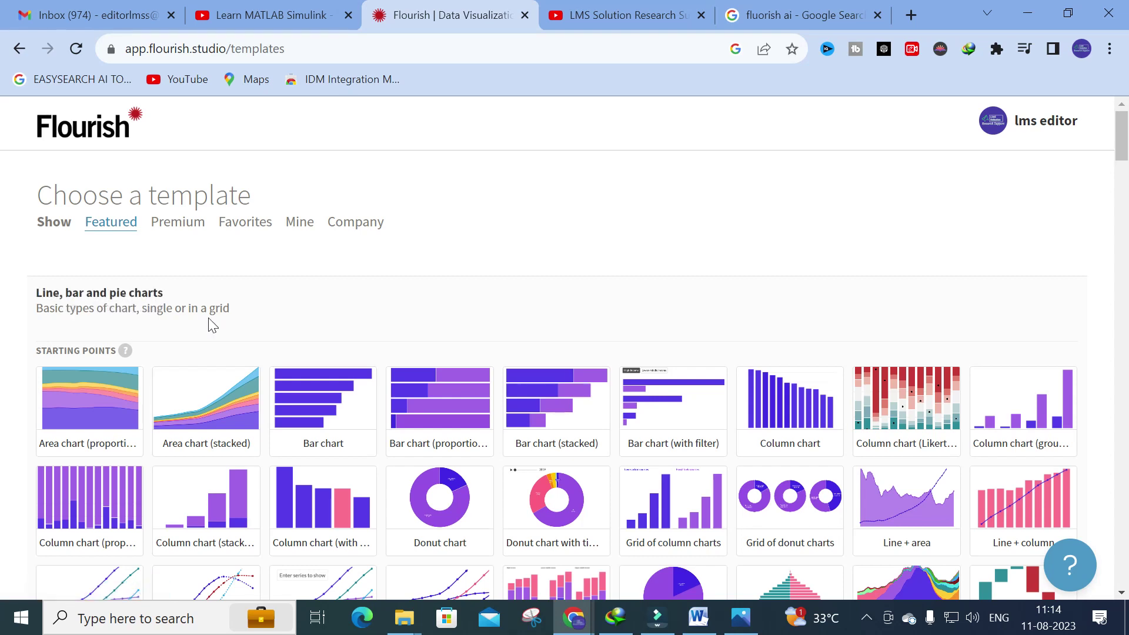
click(183, 223)
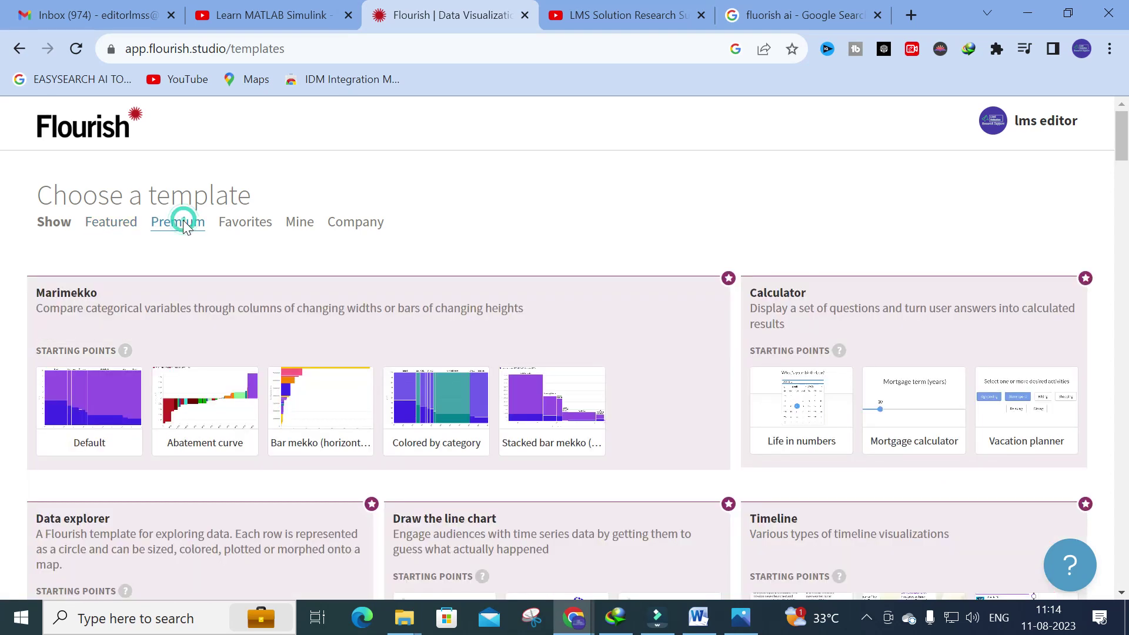
scroll(277, 345, down, 3)
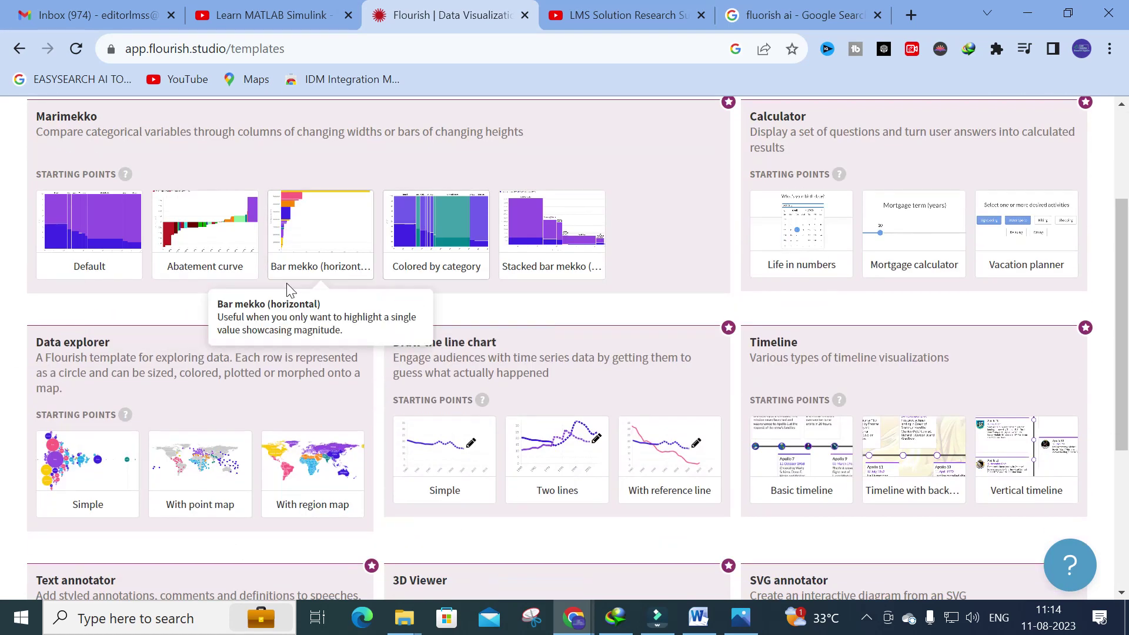
scroll(295, 308, down, 5)
scroll(229, 282, up, 8)
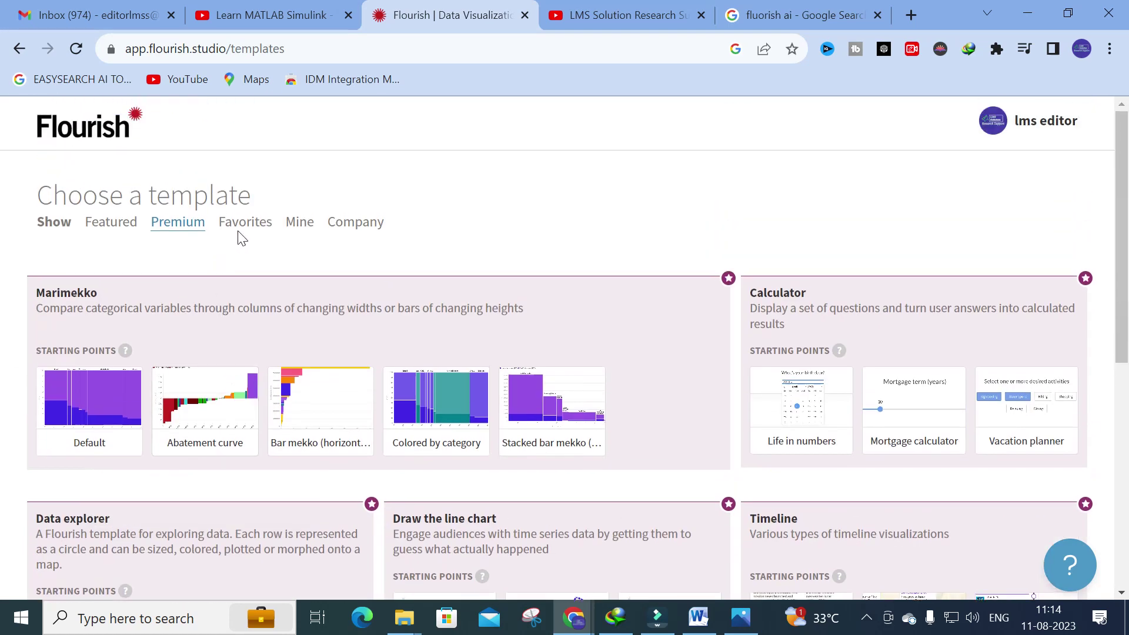
click(246, 224)
click(299, 227)
click(353, 226)
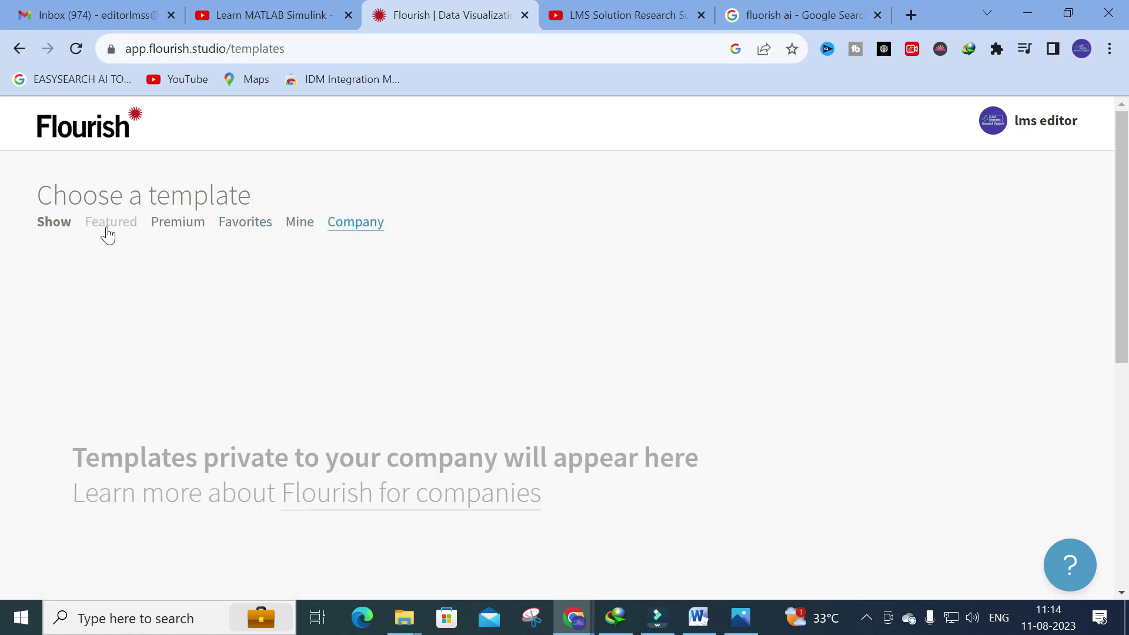
scroll(255, 259, down, 5)
scroll(255, 259, up, 5)
Return to the projects page and create a new visualization from the featured Bar chart template
click(19, 48)
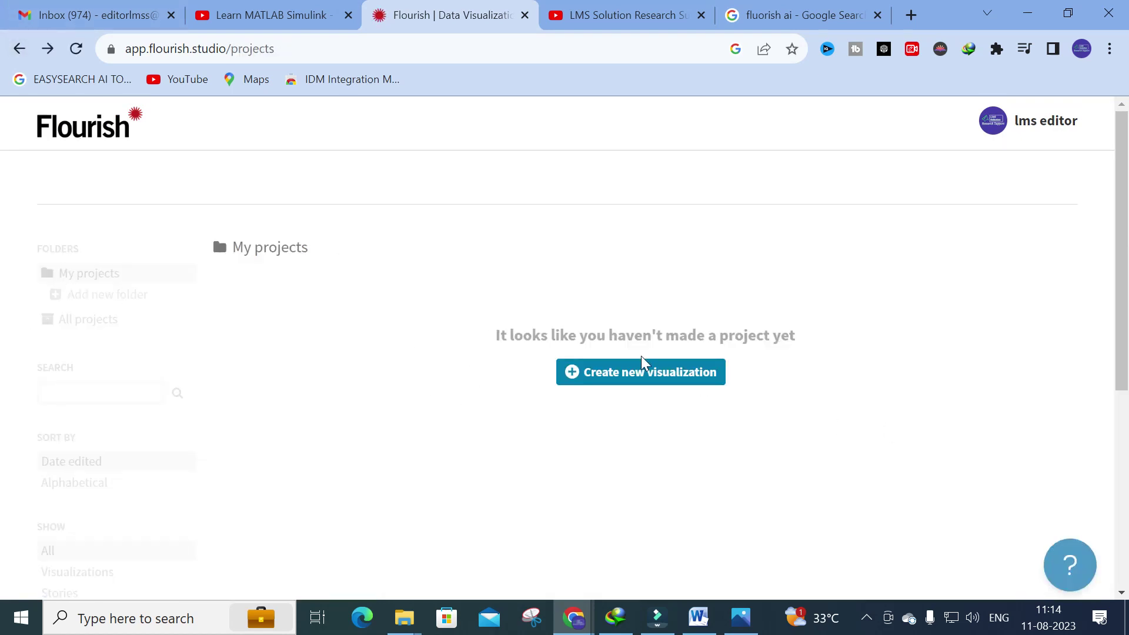
click(639, 379)
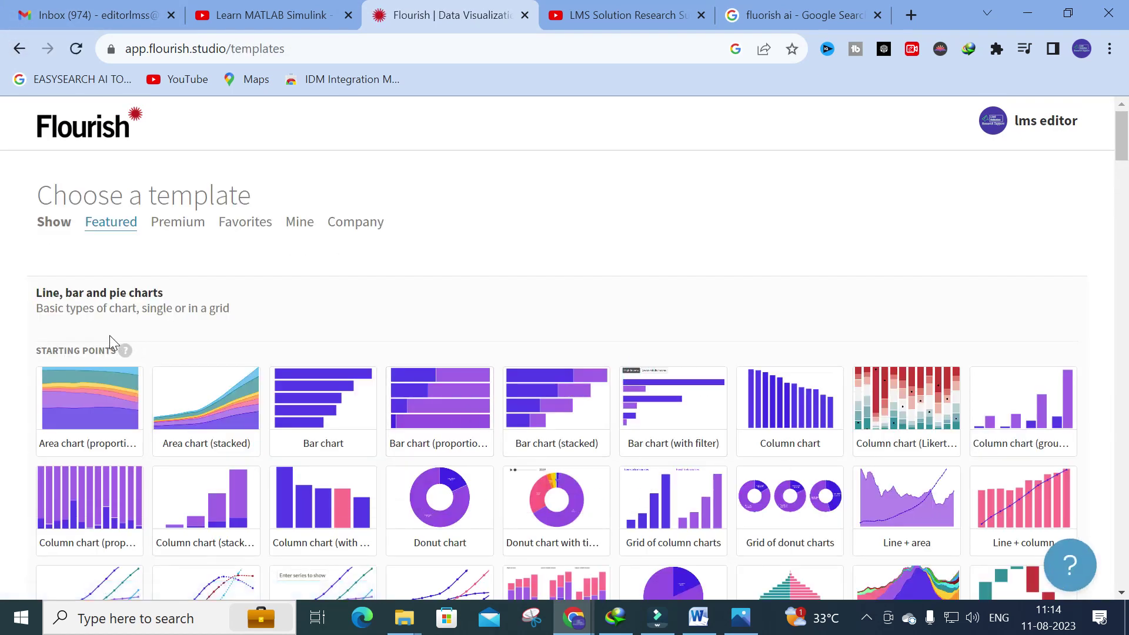
scroll(111, 329, down, 2)
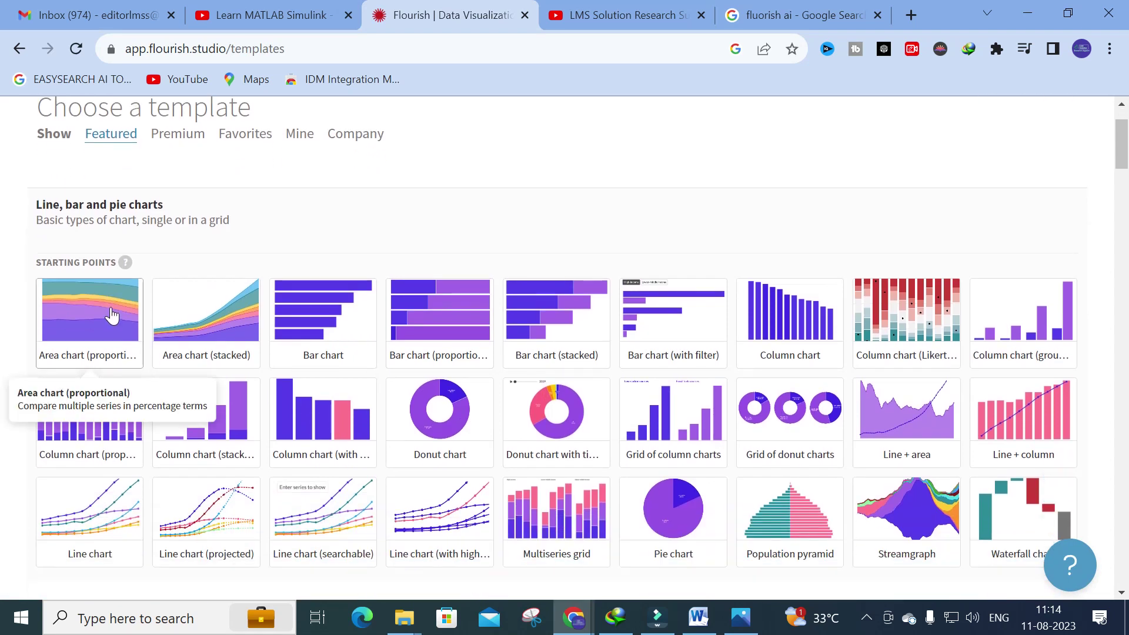
click(344, 301)
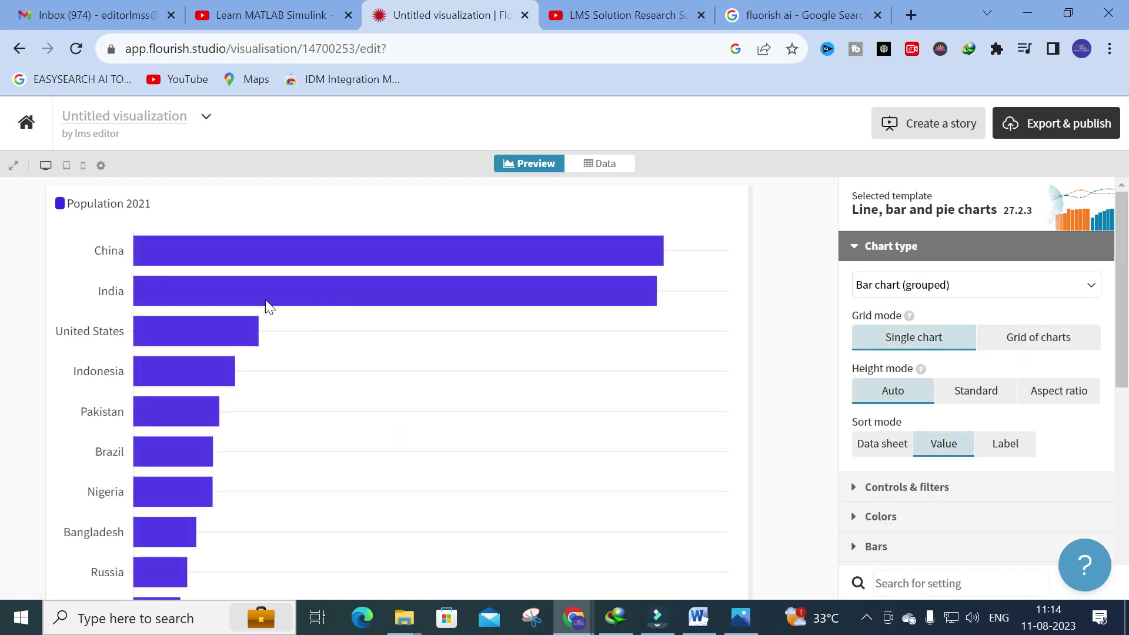
Examine the bar chart preview and read the population values of the China and India bars
scroll(15, 194, down, 3)
scroll(83, 211, up, 3)
mouse_move(185, 283)
scroll(152, 288, down, 2)
scroll(153, 291, up, 2)
mouse_move(647, 255)
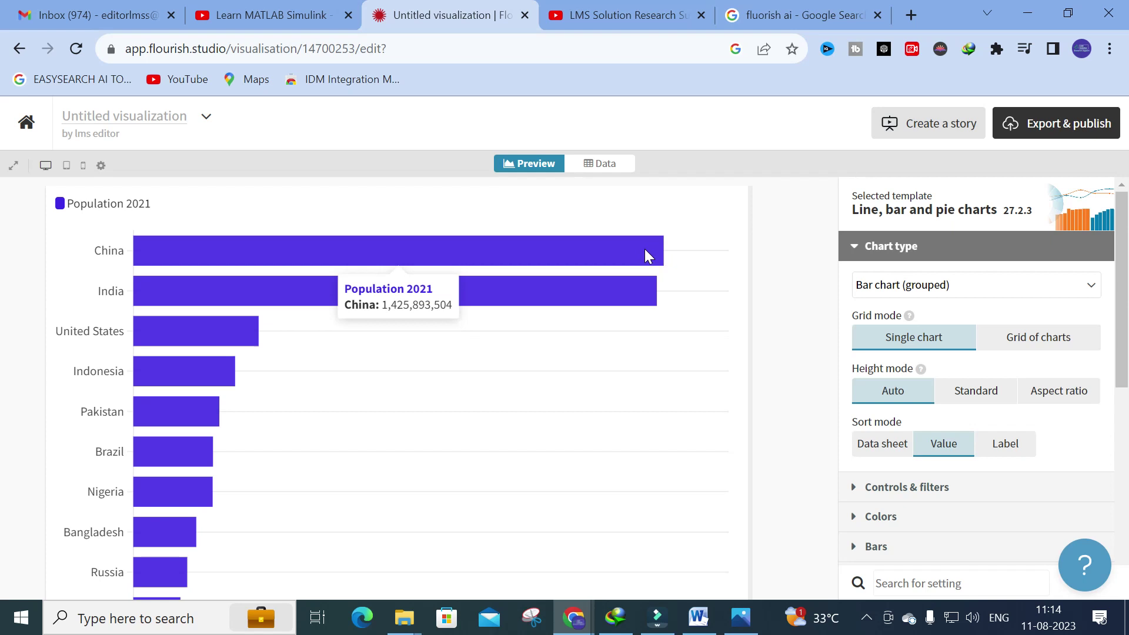
mouse_move(531, 294)
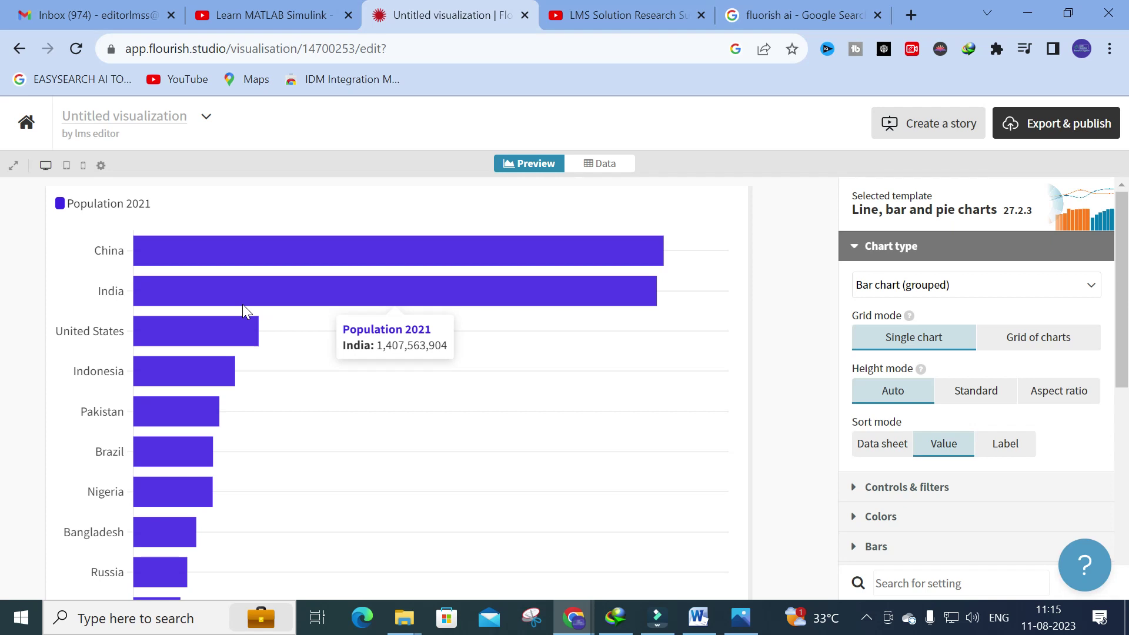
Set India's Population 2021 value to 200000000 in the data sheet and preview the updated chart
click(589, 168)
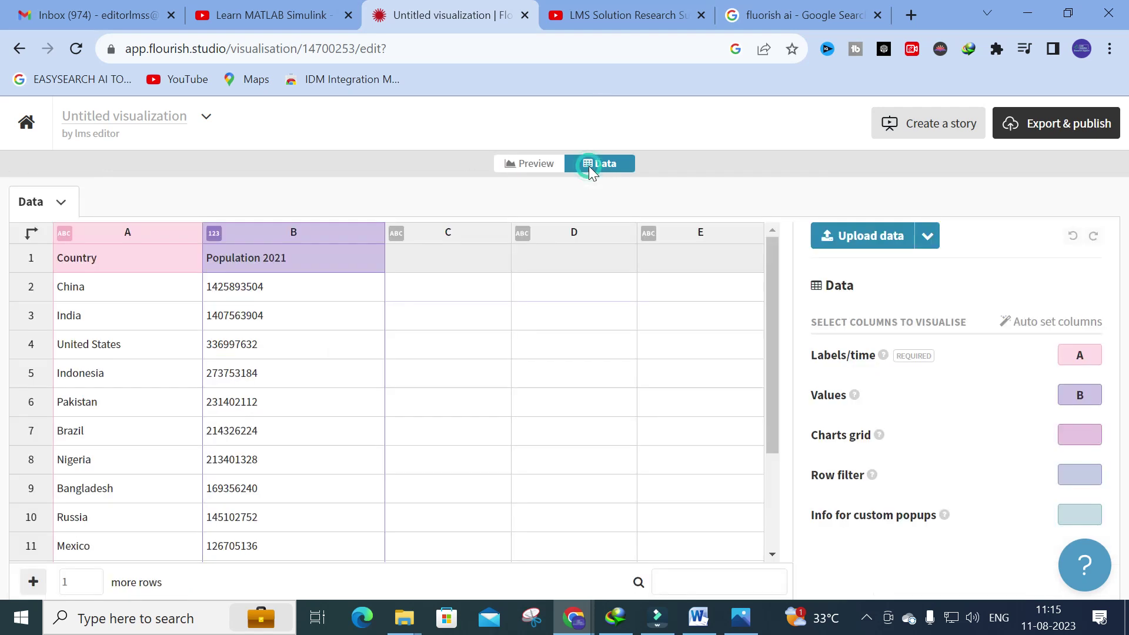
scroll(115, 340, down, 3)
scroll(121, 333, up, 3)
click(97, 317)
click(211, 317)
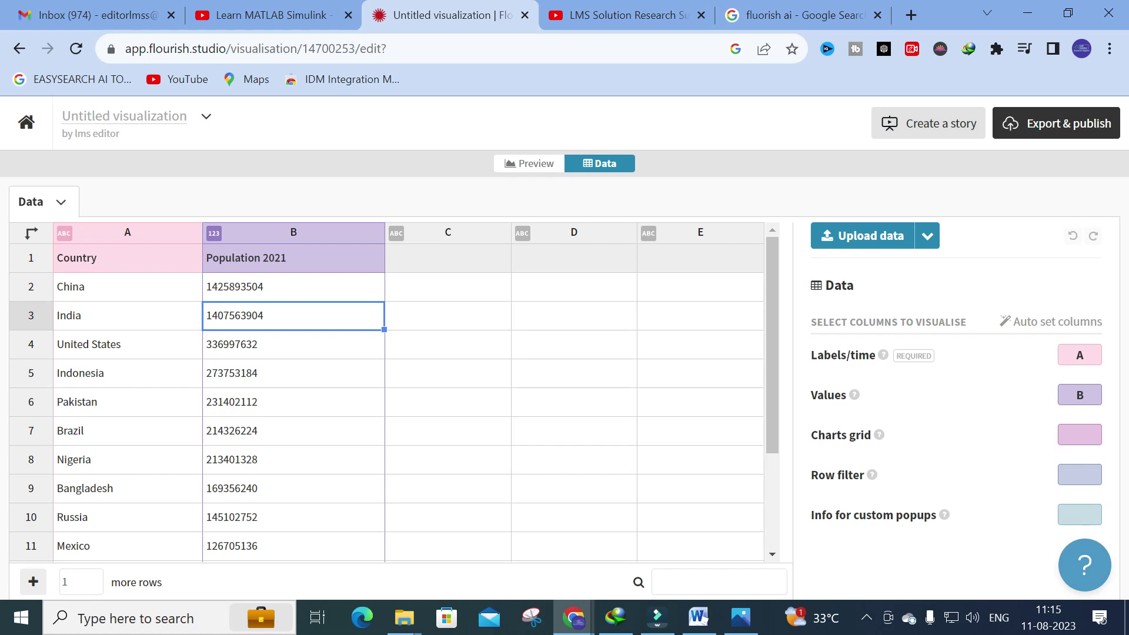
double_click(273, 315)
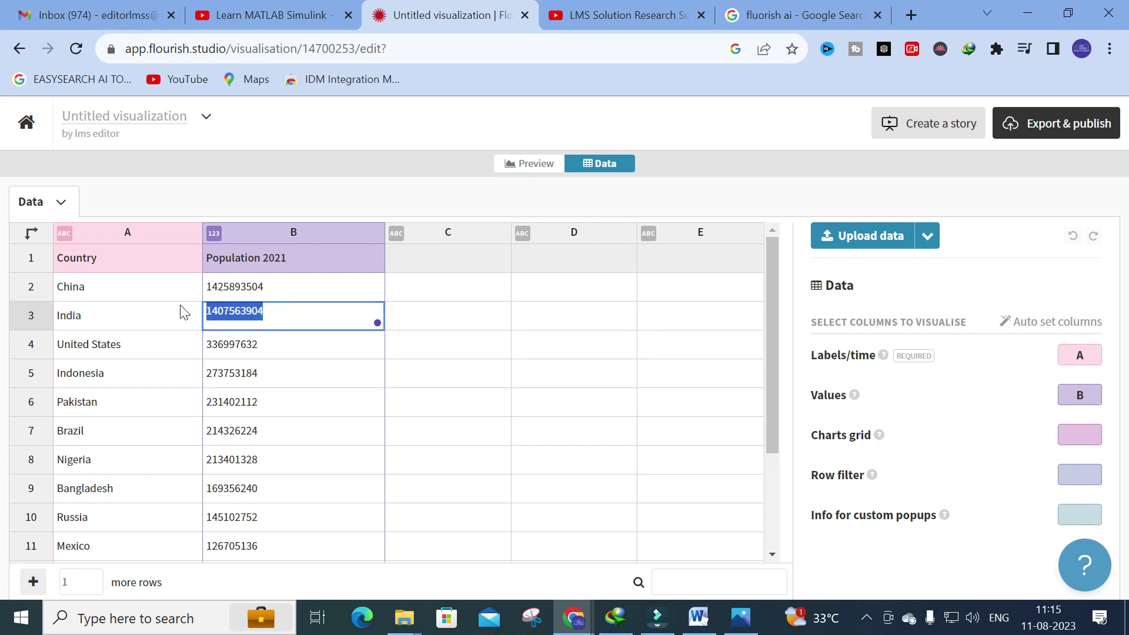
text(200000000)
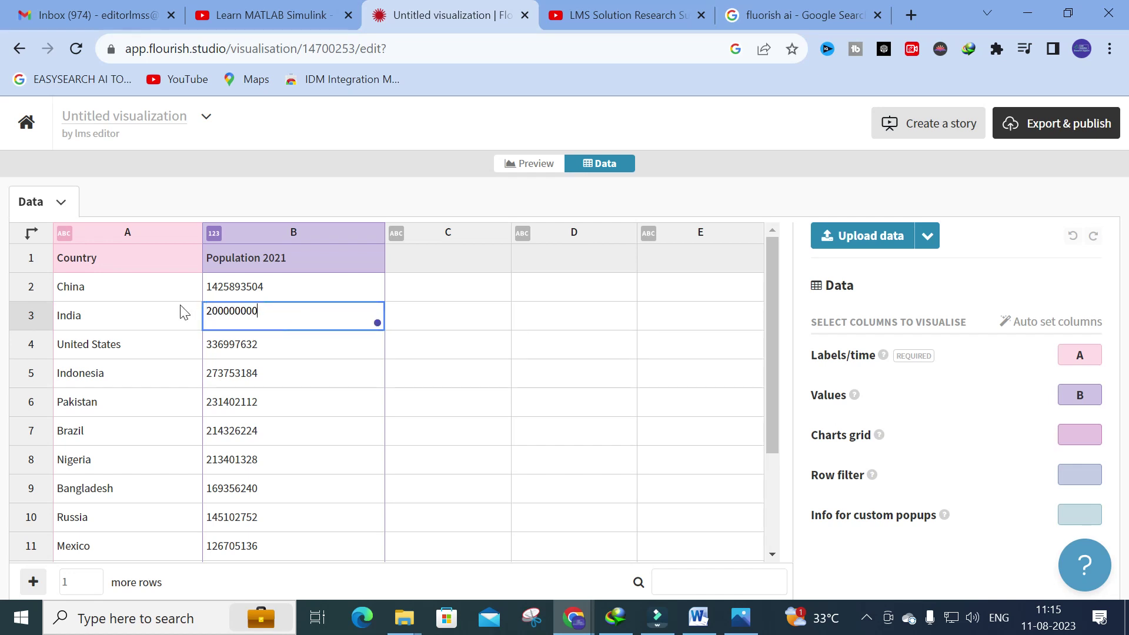
click(486, 338)
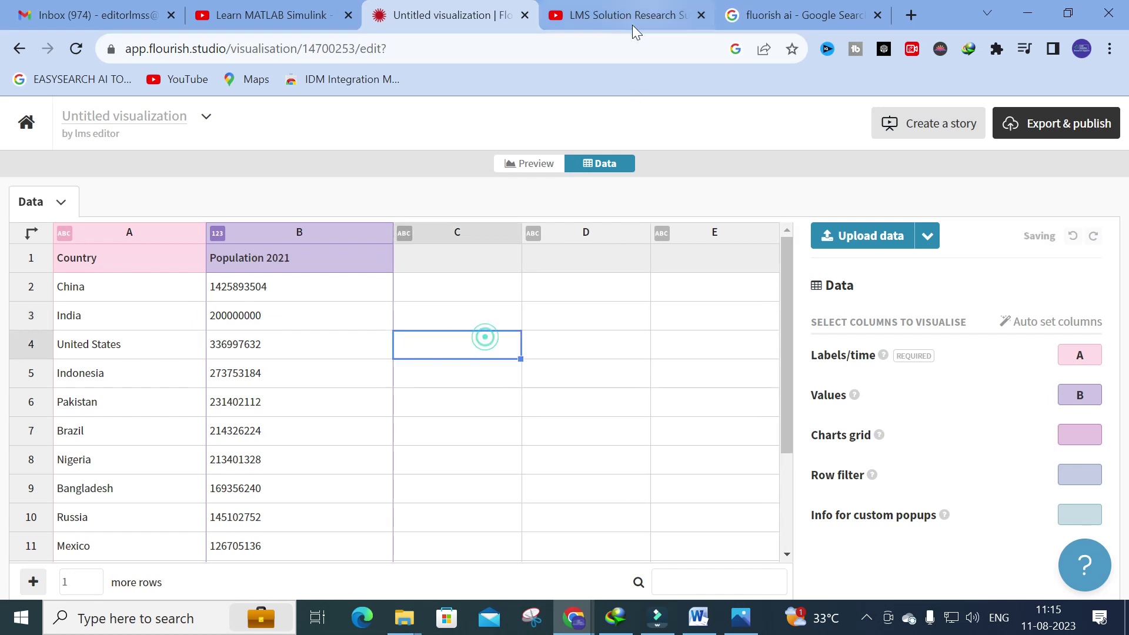
click(512, 167)
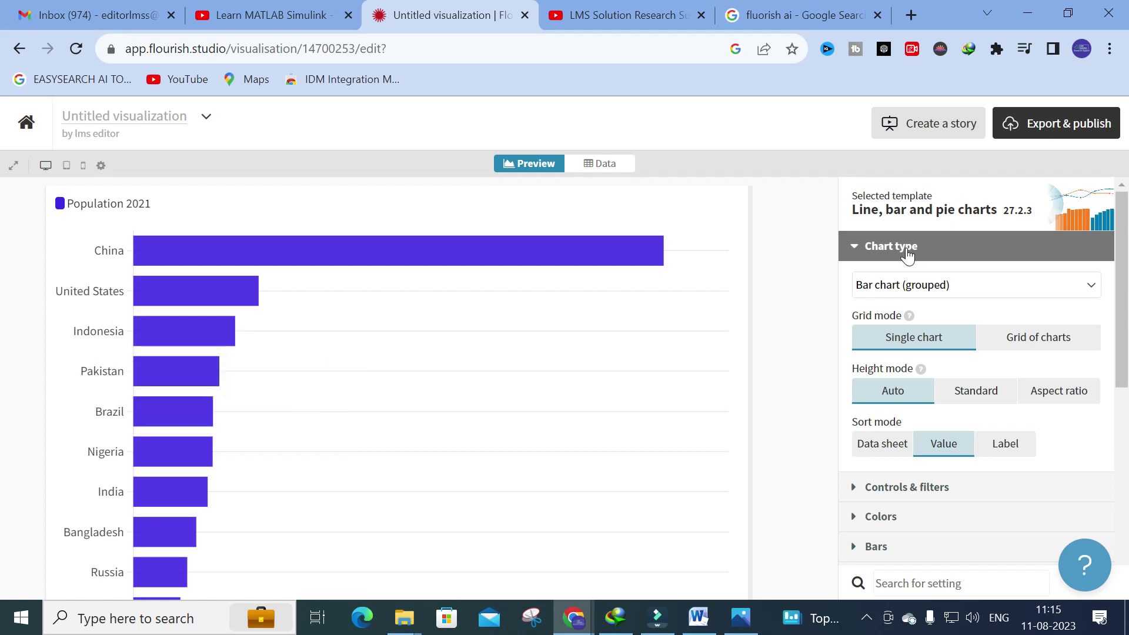
Try the Column chart (stacked %) type and switch the chart back to Bar chart (grouped)
click(1063, 285)
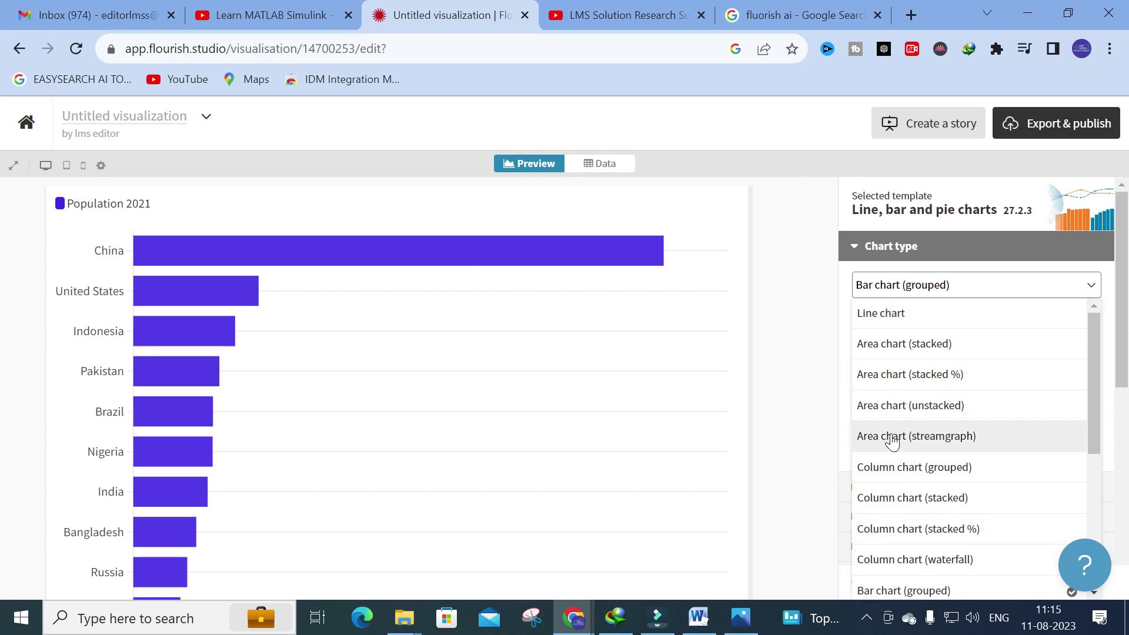
scroll(889, 474, down, 3)
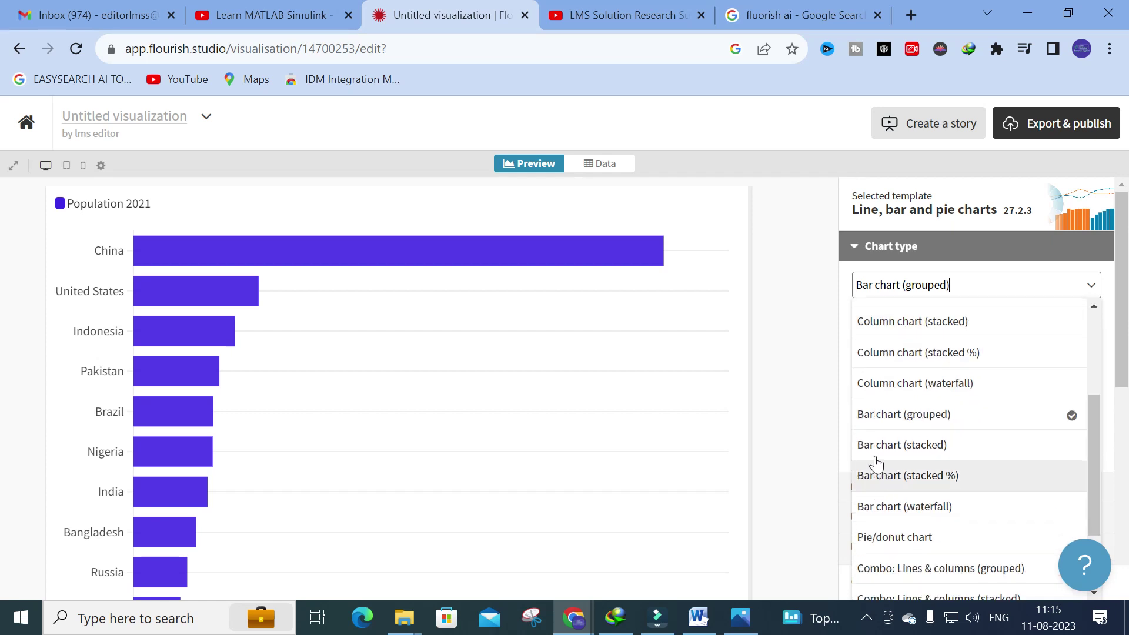
click(891, 353)
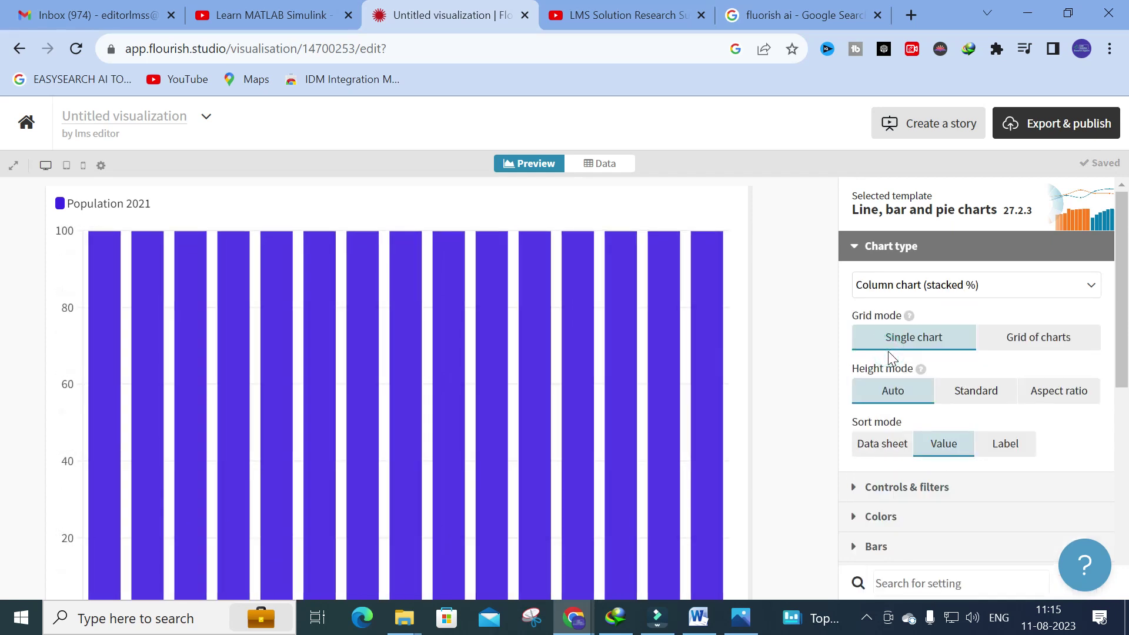
click(925, 284)
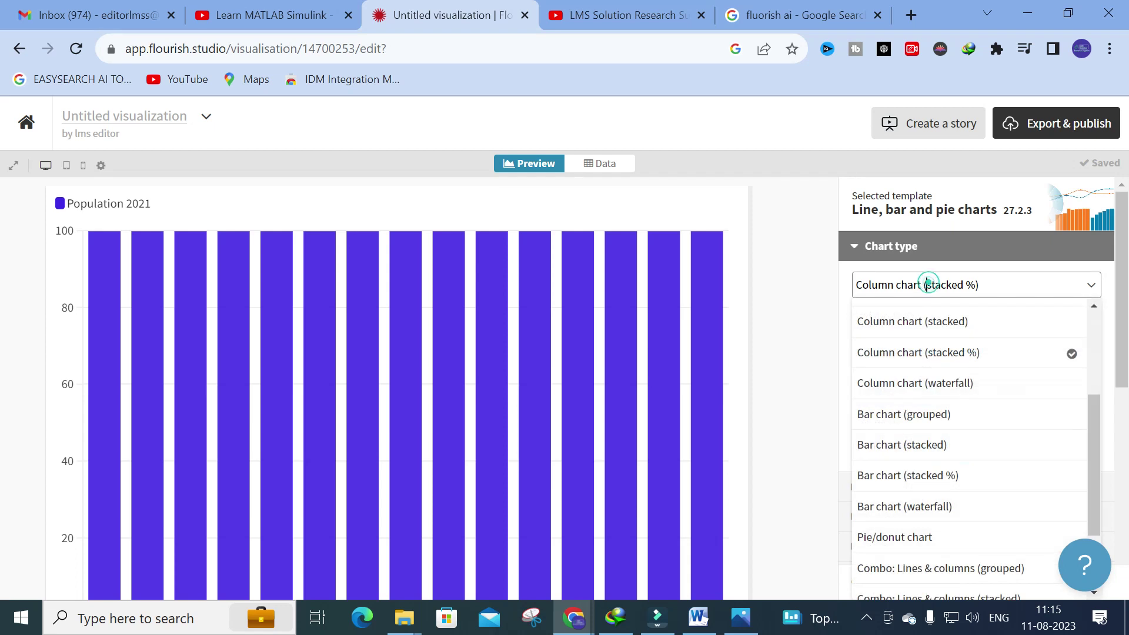
click(900, 410)
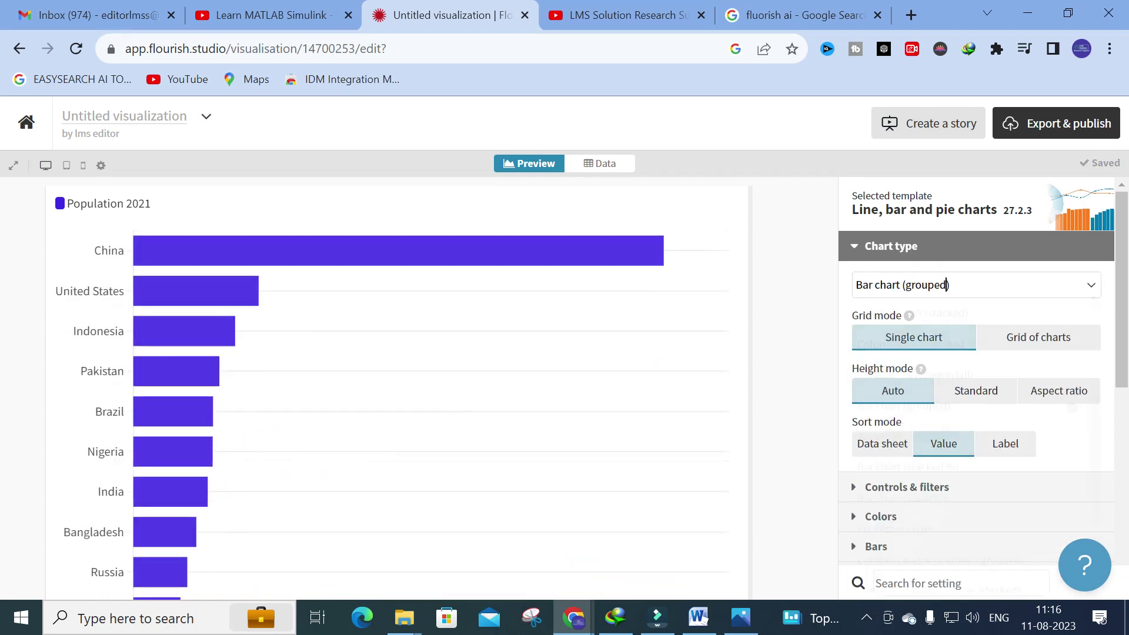
Look through the remaining chart types, including the combo charts, and open the Legend settings
click(948, 285)
scroll(918, 454, down, 2)
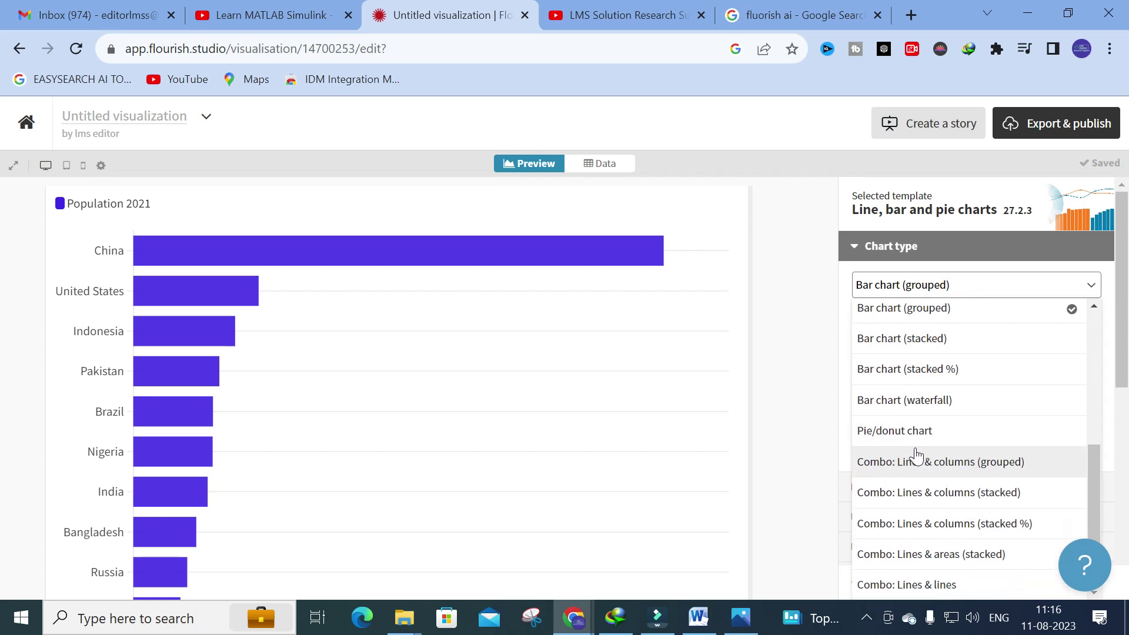
scroll(916, 454, down, 4)
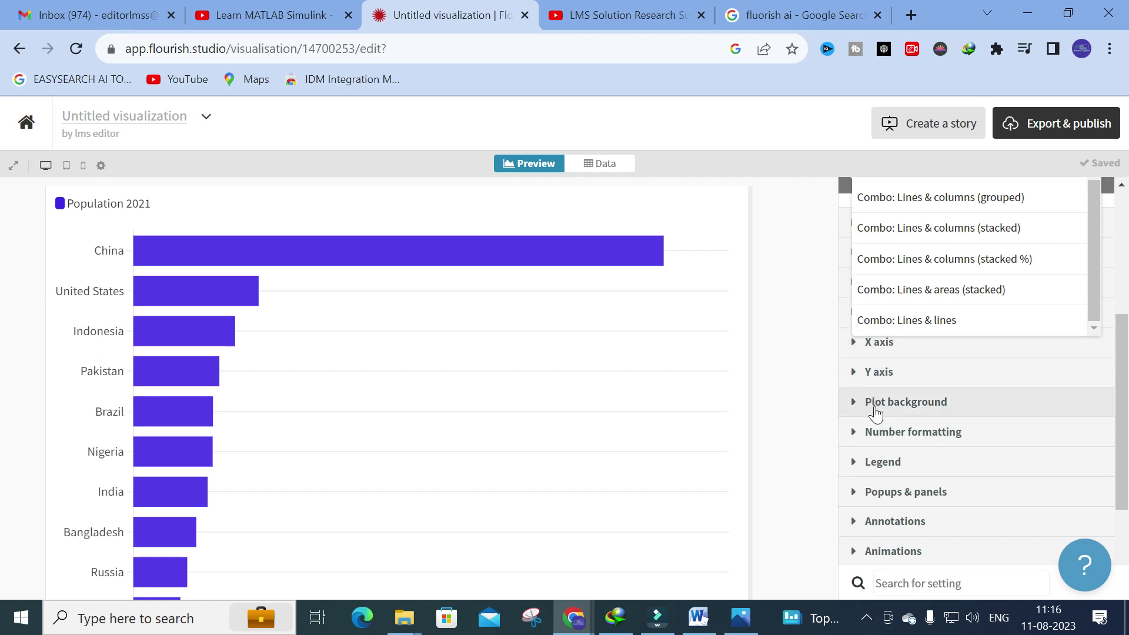
click(875, 461)
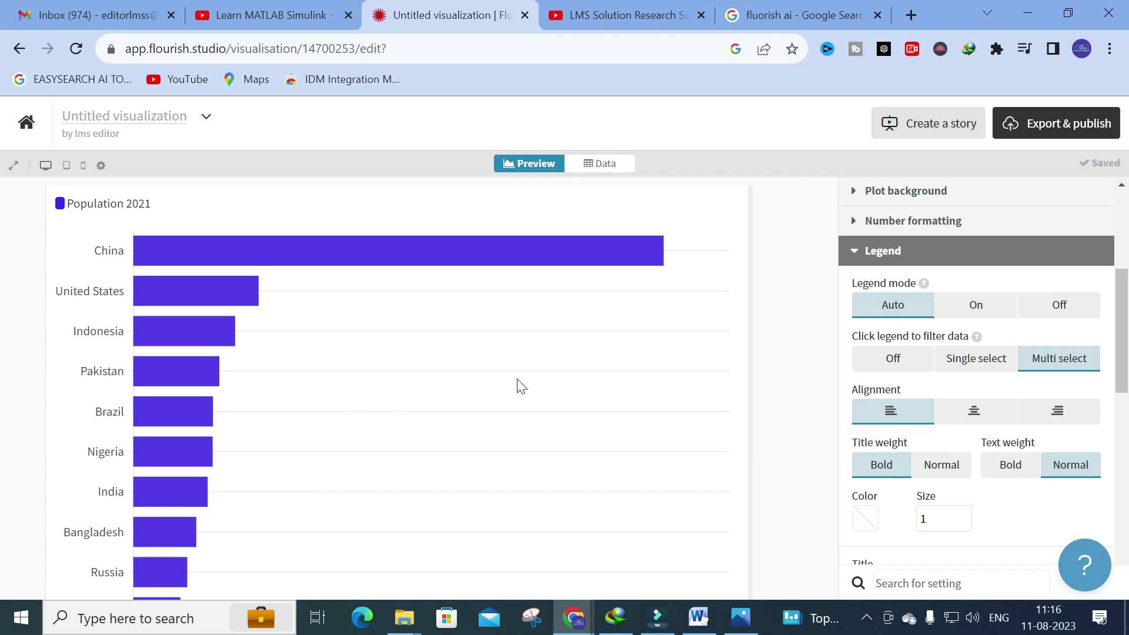
Inspect the full bar chart preview, view it at desktop size, and open its data sheet
scroll(487, 401, down, 5)
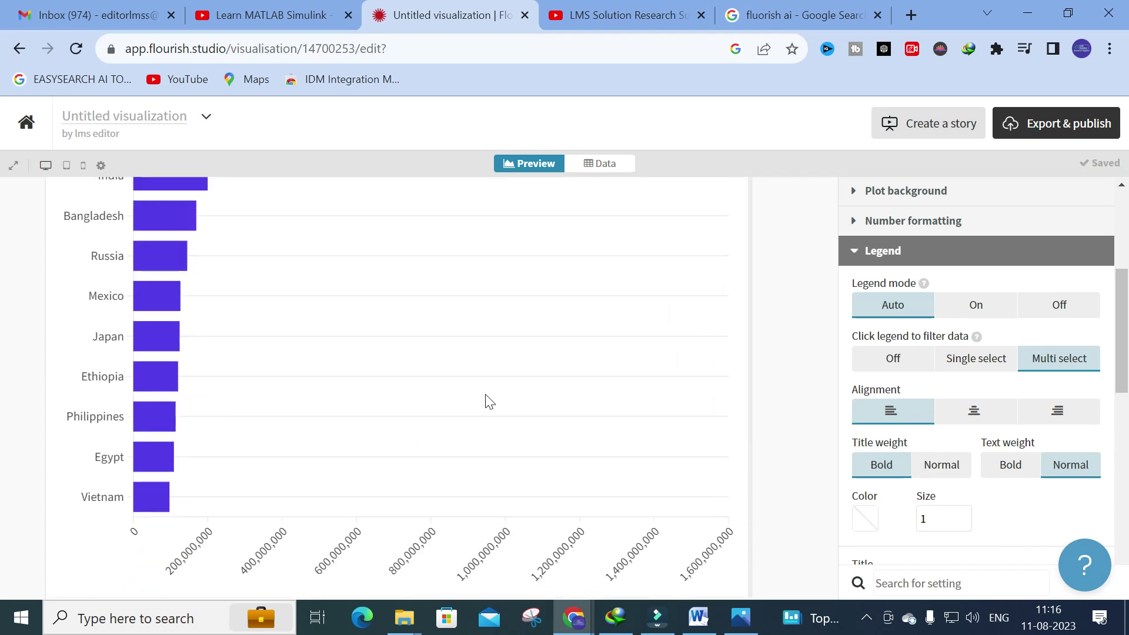
scroll(487, 403, up, 5)
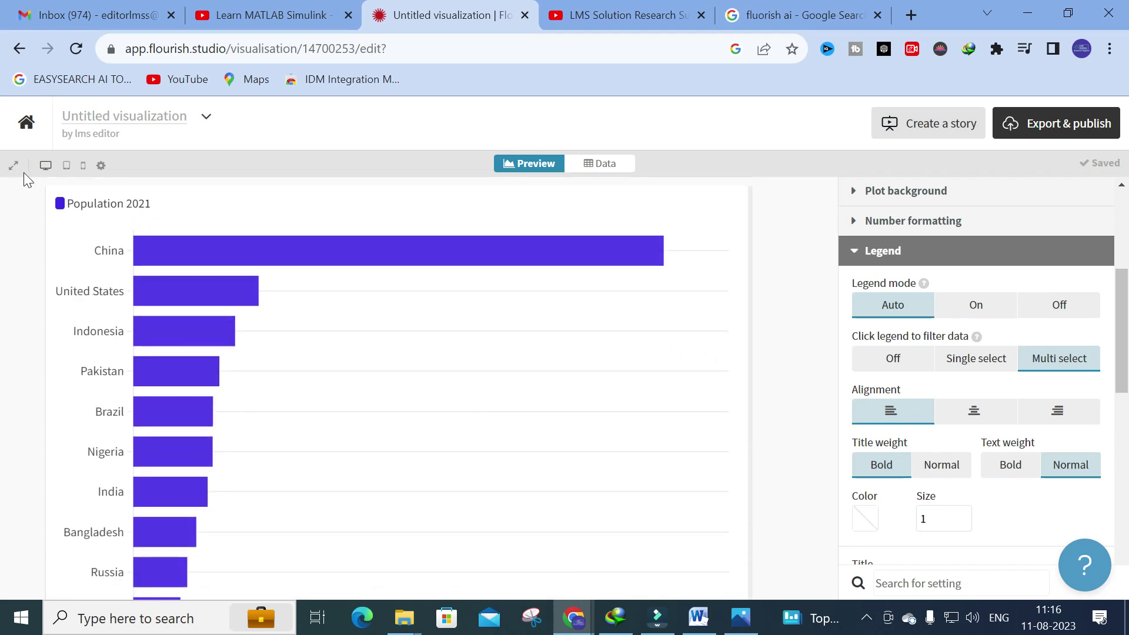
click(44, 165)
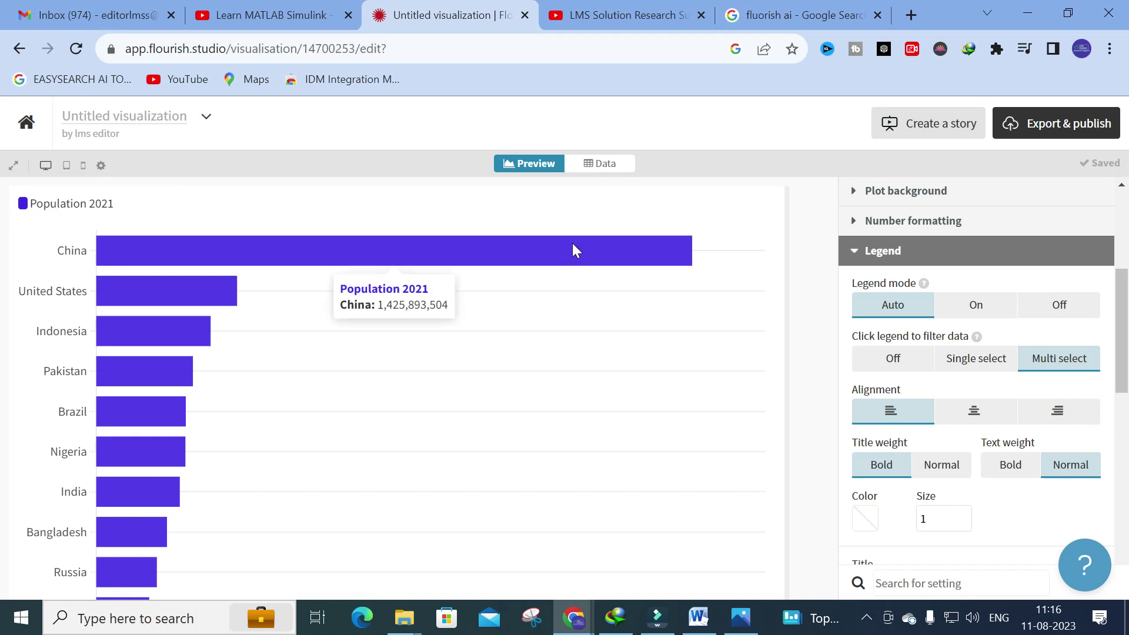
scroll(475, 263, down, 5)
scroll(471, 265, up, 5)
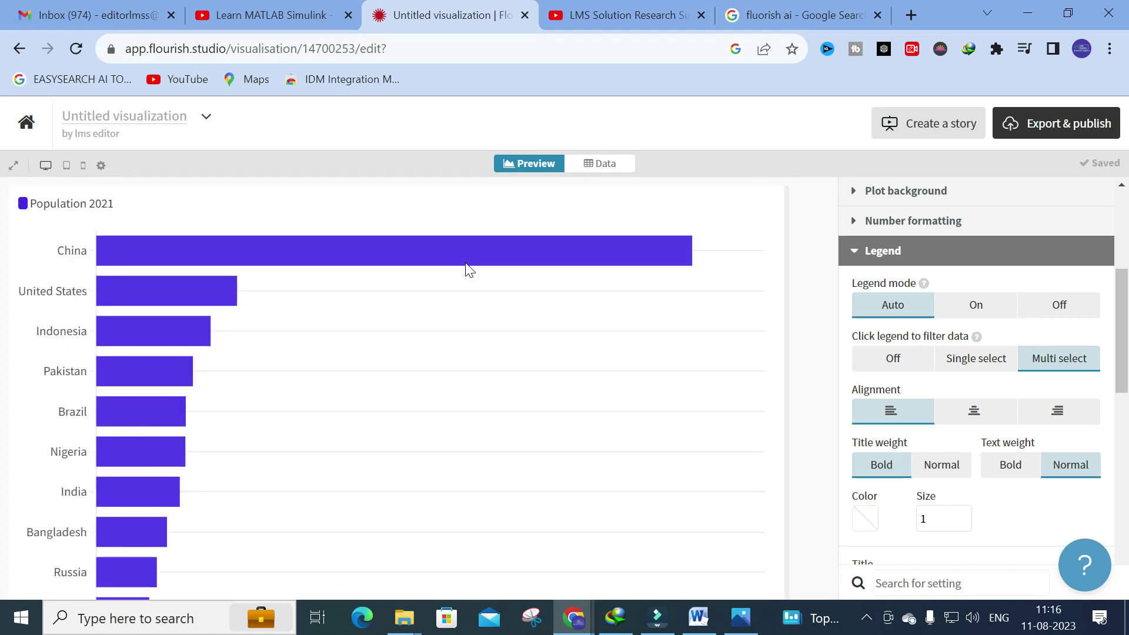
click(603, 165)
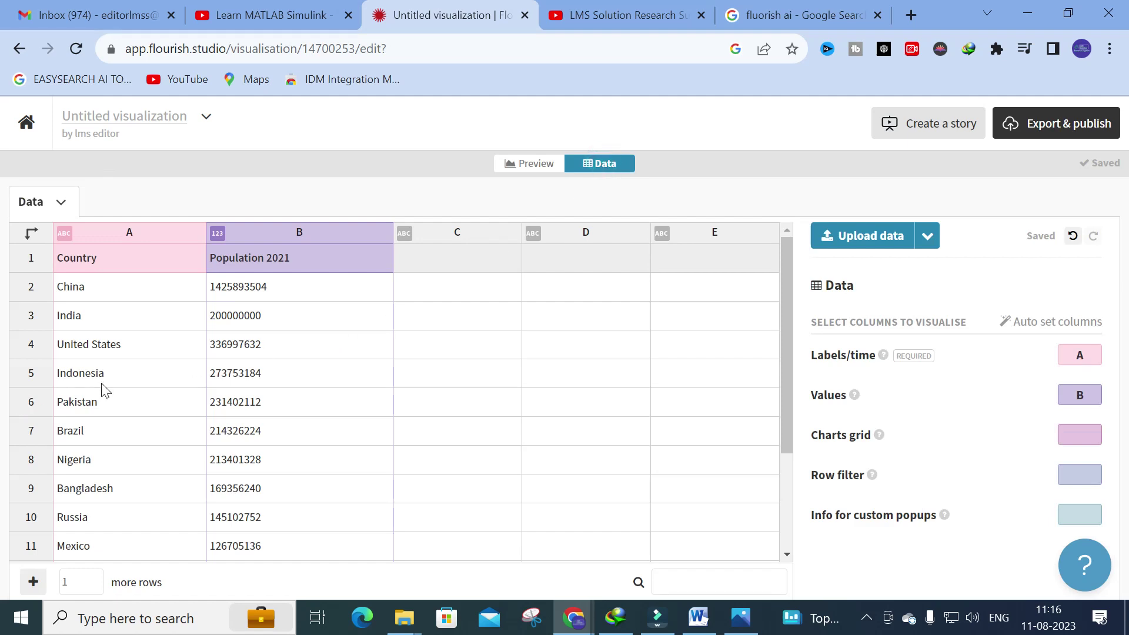
Return to the template gallery, create a visualization from the Line chart (projected) template, and look over its preview
click(19, 49)
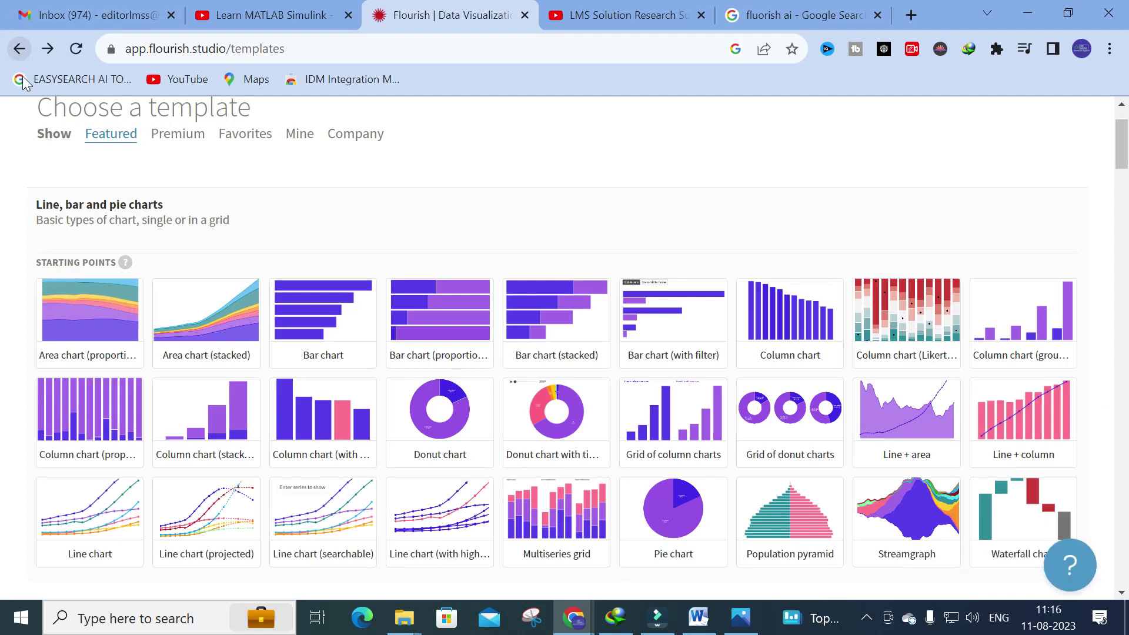
scroll(306, 353, down, 1)
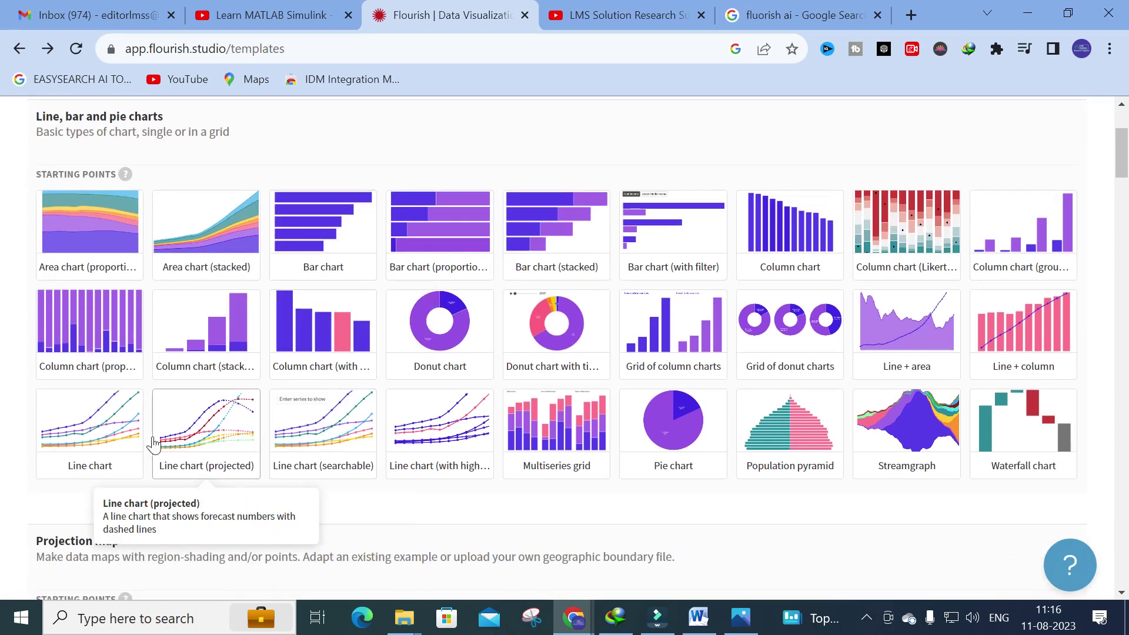
click(217, 435)
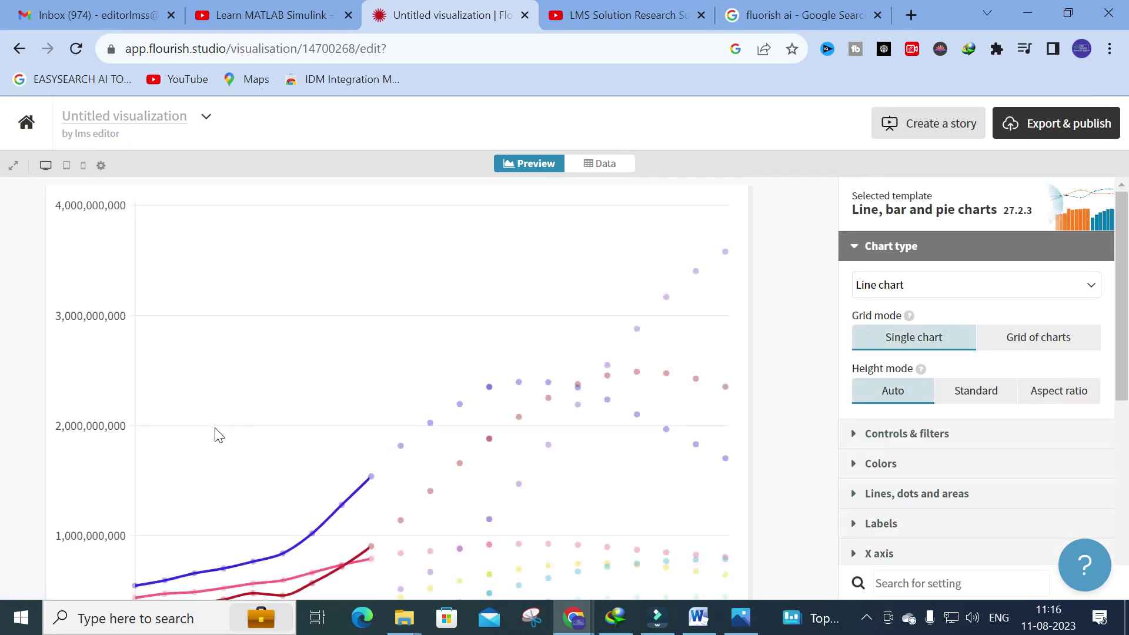
scroll(356, 373, down, 2)
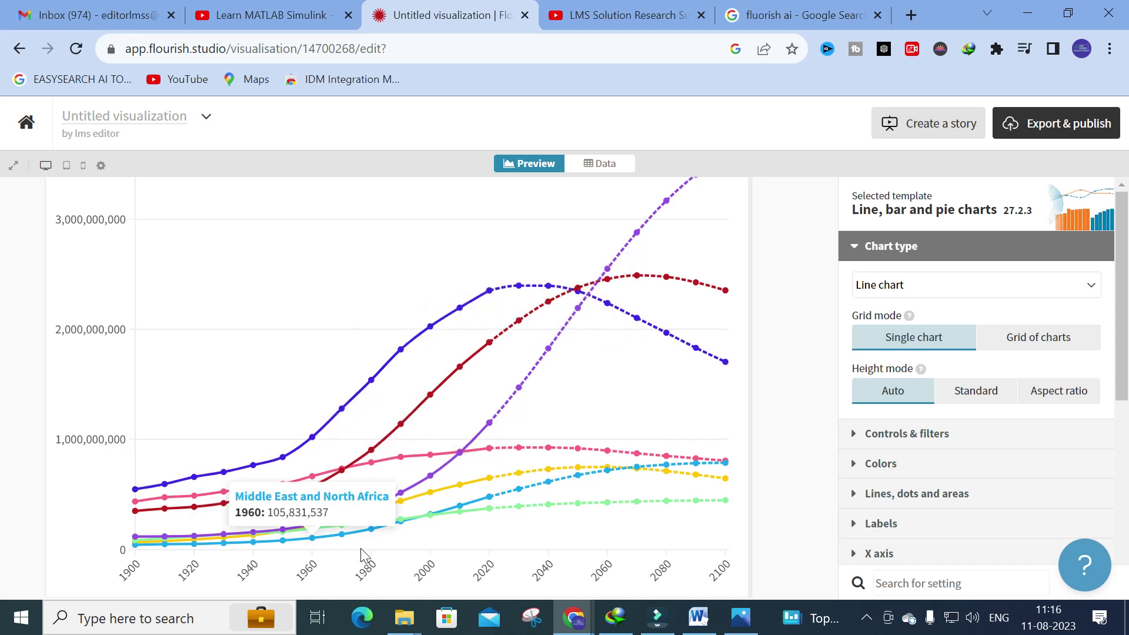
Look through the data sheet behind the projected line chart
click(616, 164)
scroll(230, 341, down, 5)
scroll(230, 336, up, 5)
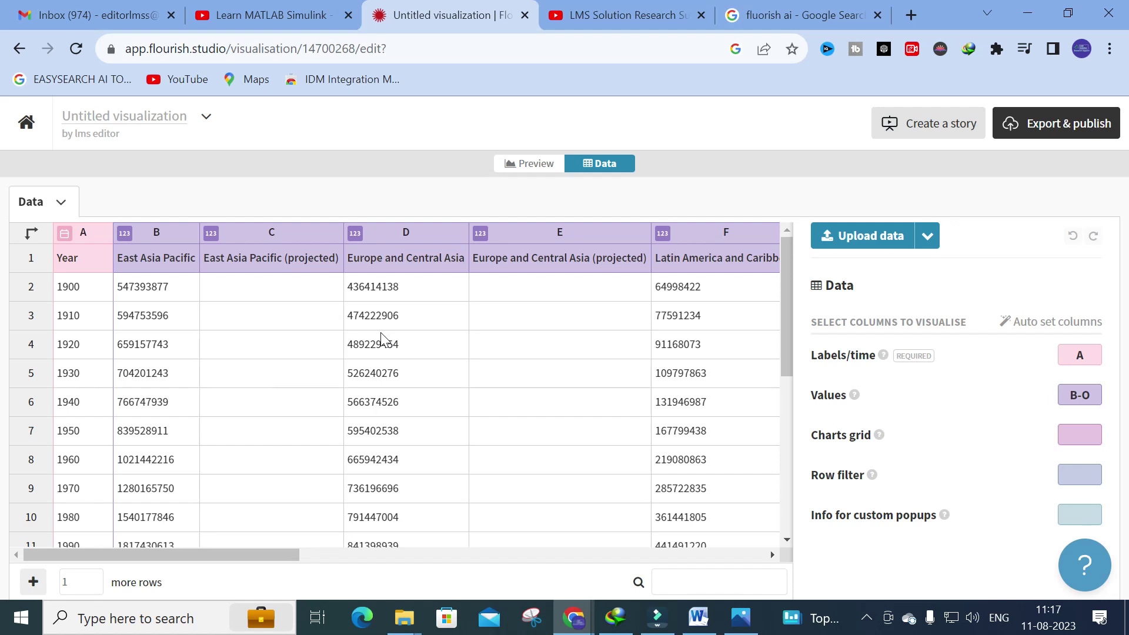
Go back to the template gallery, create a visualization from the Multiseries grid template, and view its stacked column charts
click(25, 51)
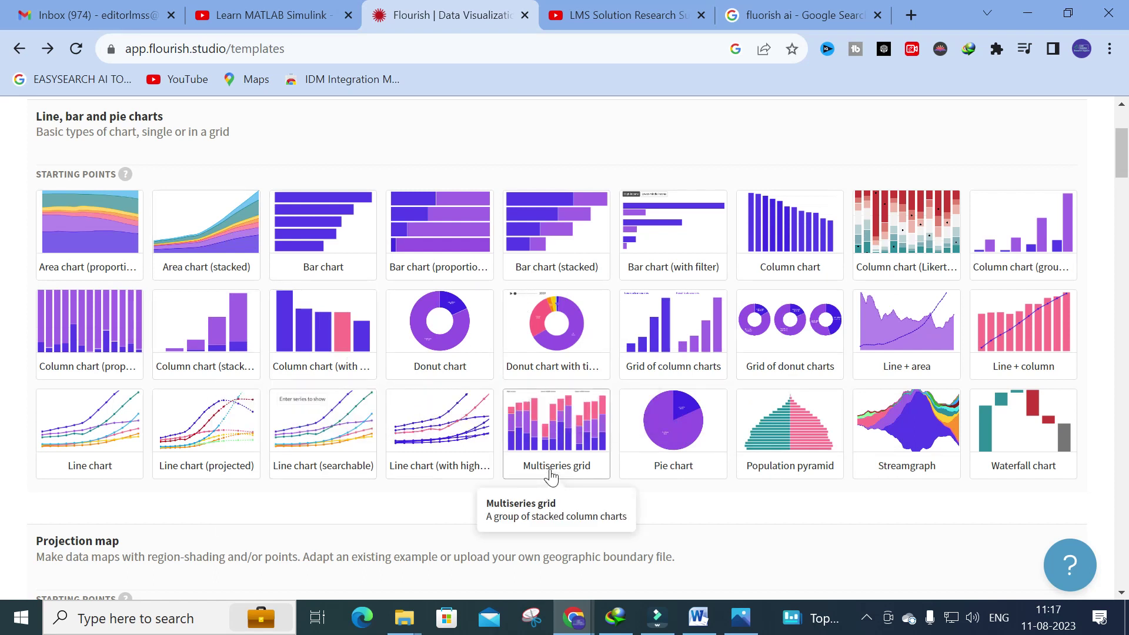
click(577, 450)
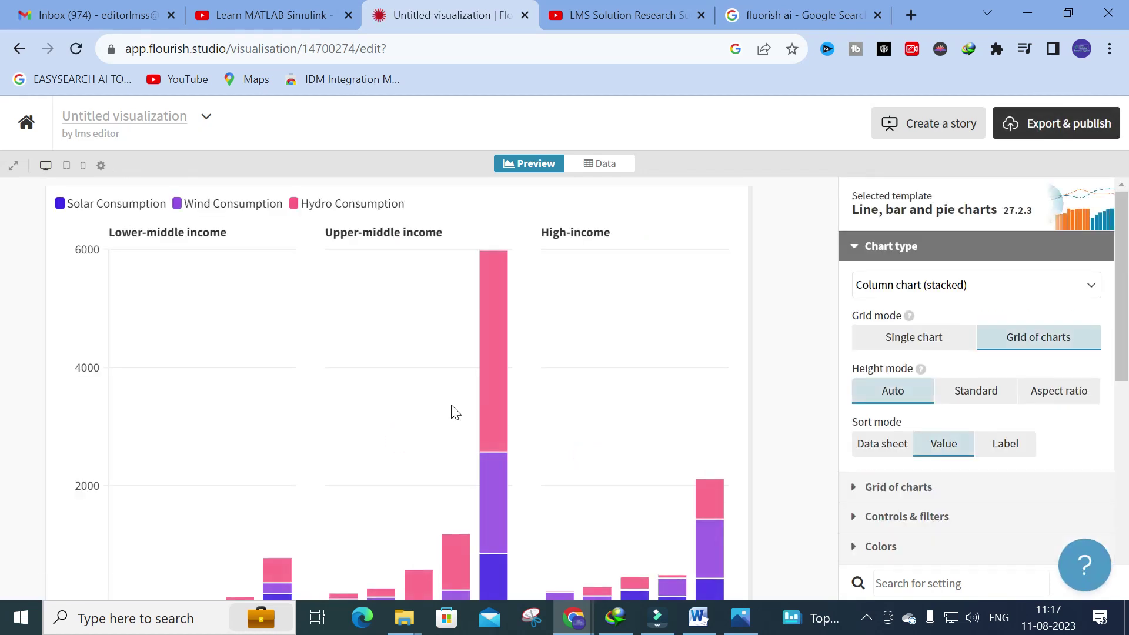
scroll(471, 412, down, 2)
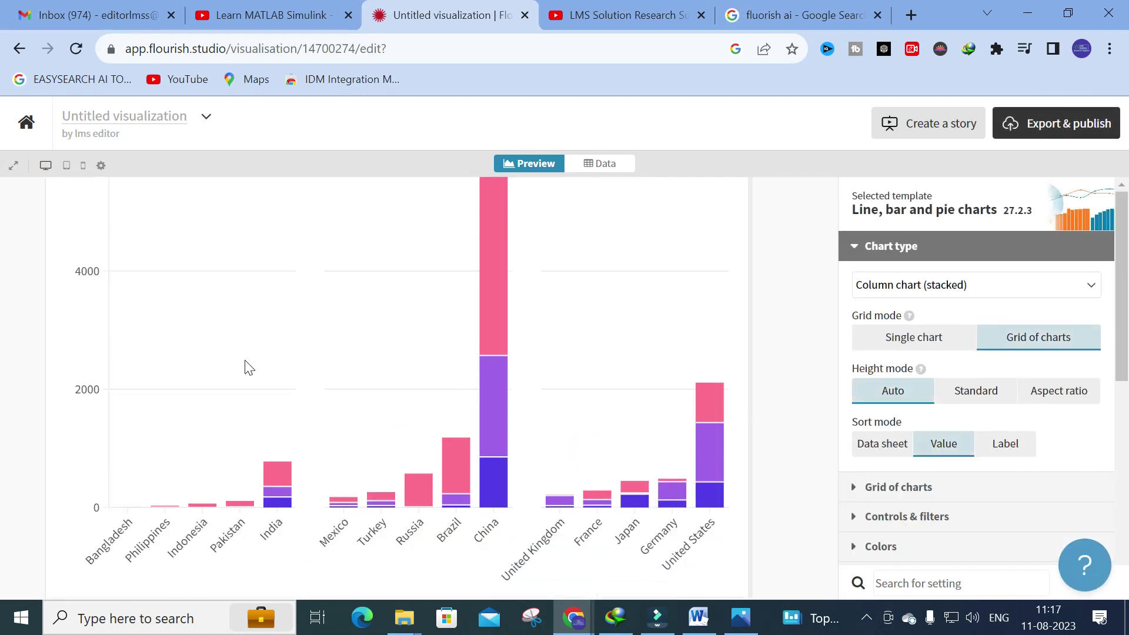
scroll(350, 356, up, 2)
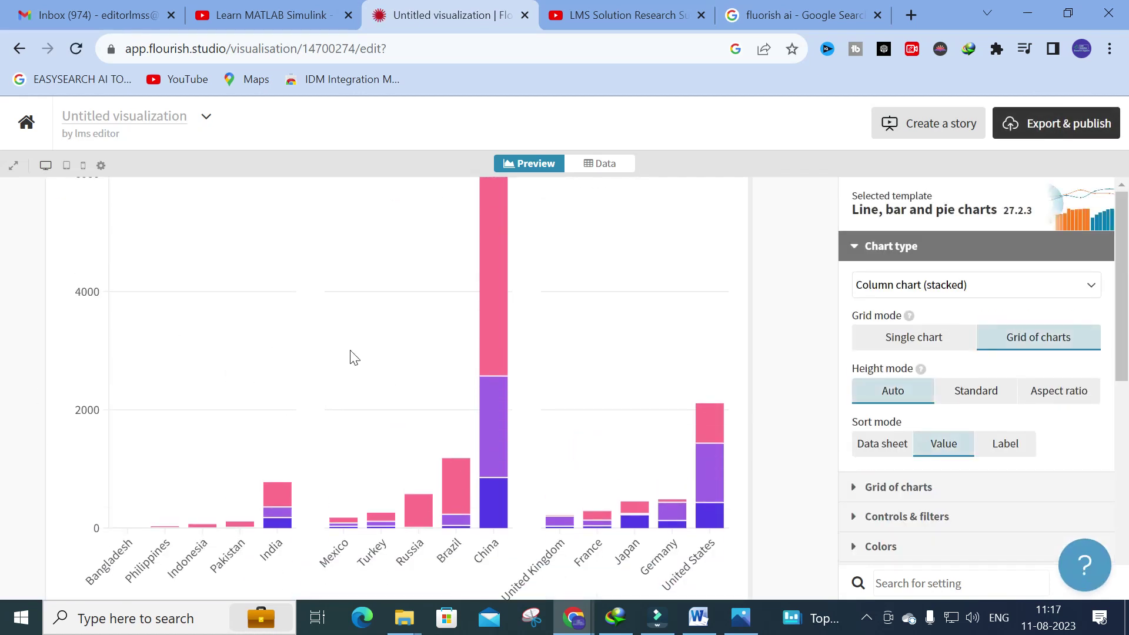
Go back to the template gallery, create a visualization from the Population pyramid template, and view all its age groups
click(19, 49)
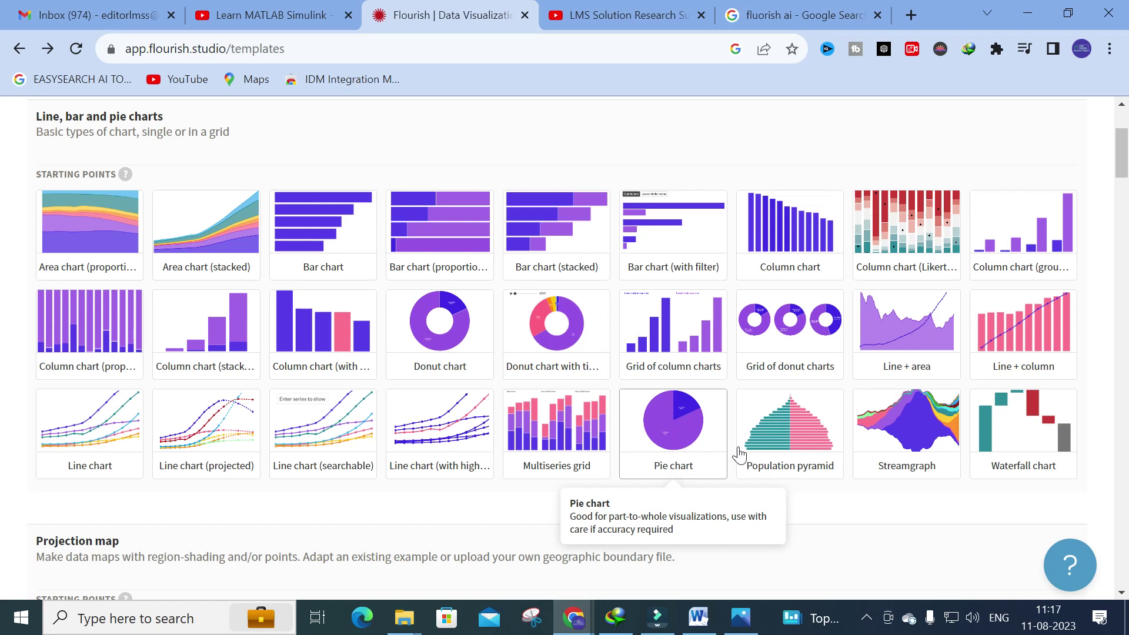
click(803, 456)
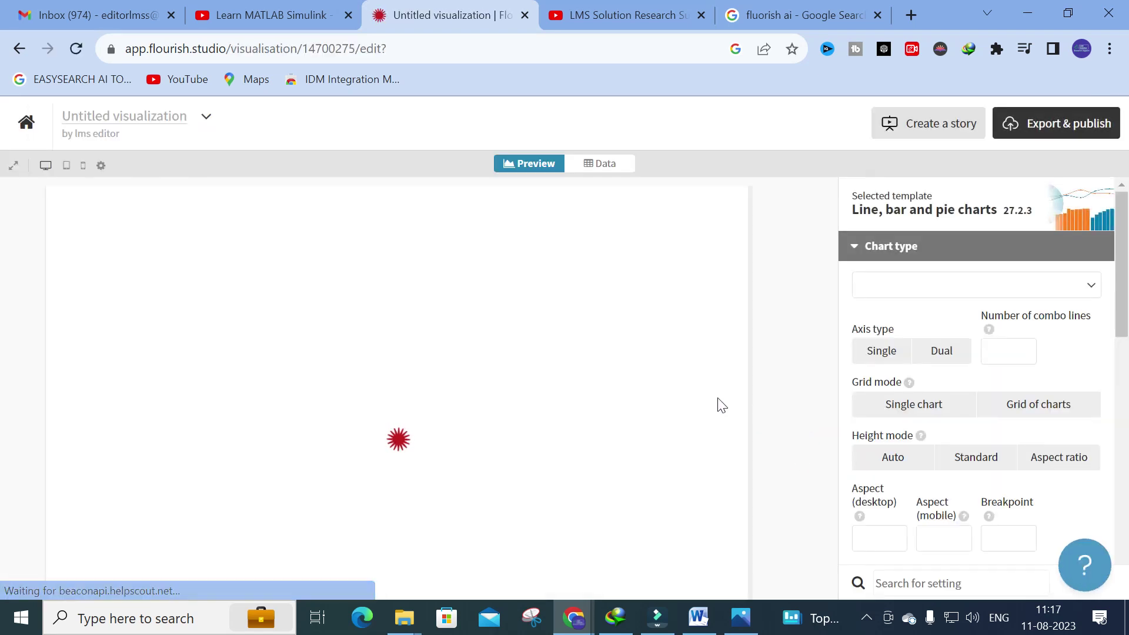
scroll(334, 334, down, 3)
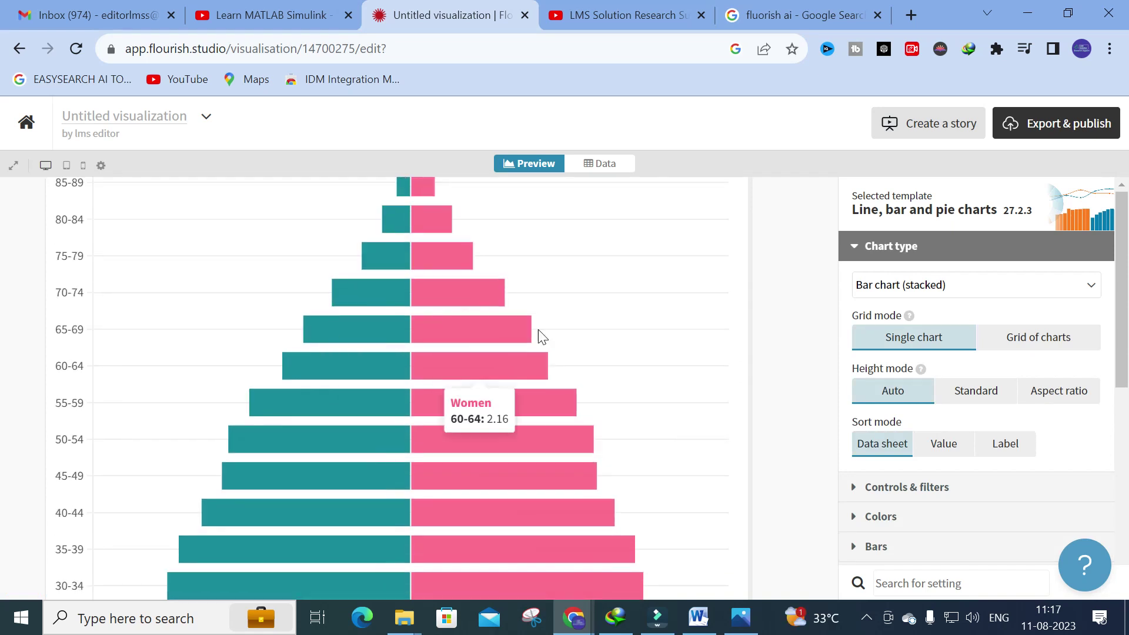
scroll(396, 370, down, 3)
scroll(392, 369, down, 2)
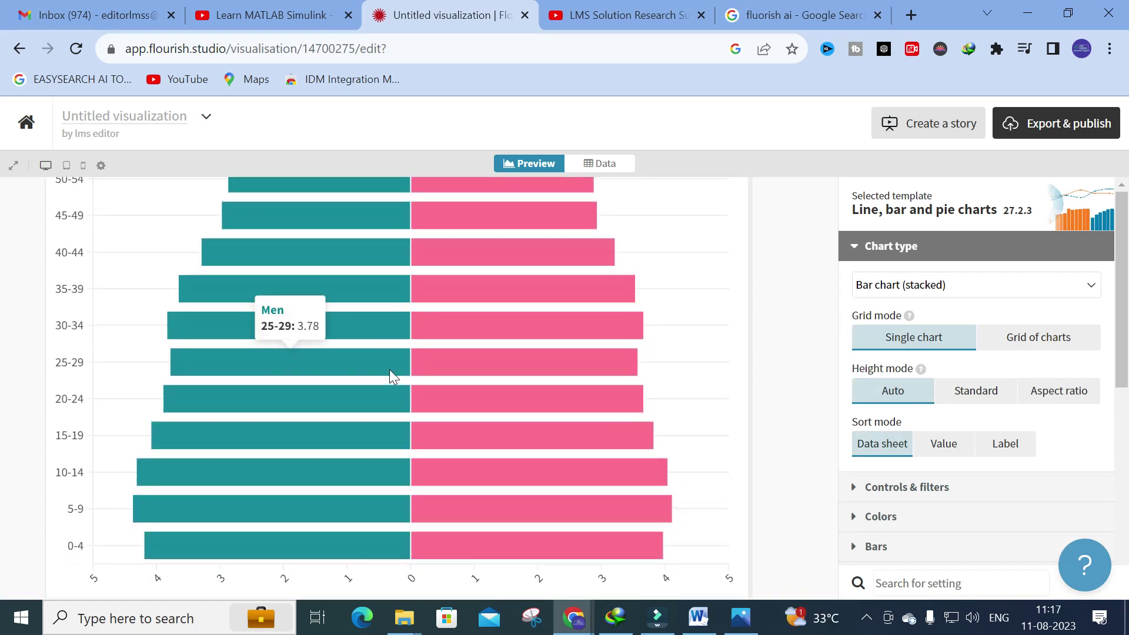
scroll(387, 368, up, 8)
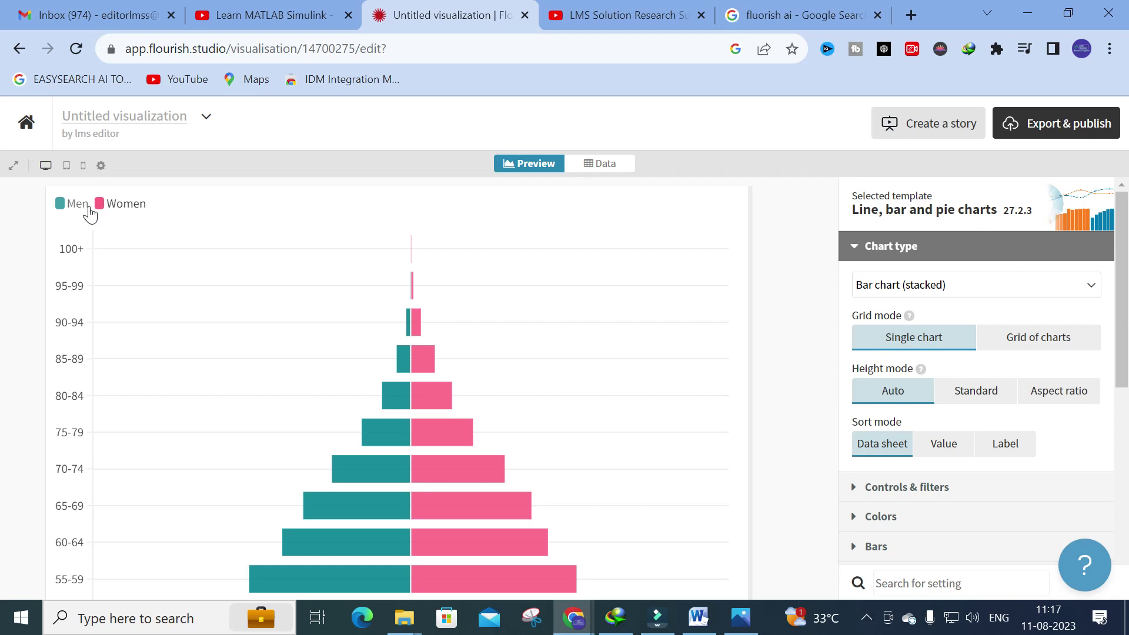
Return to the template gallery, create a visualization from the India (assembly constituencies) projection map, and inspect the map's regions
click(17, 50)
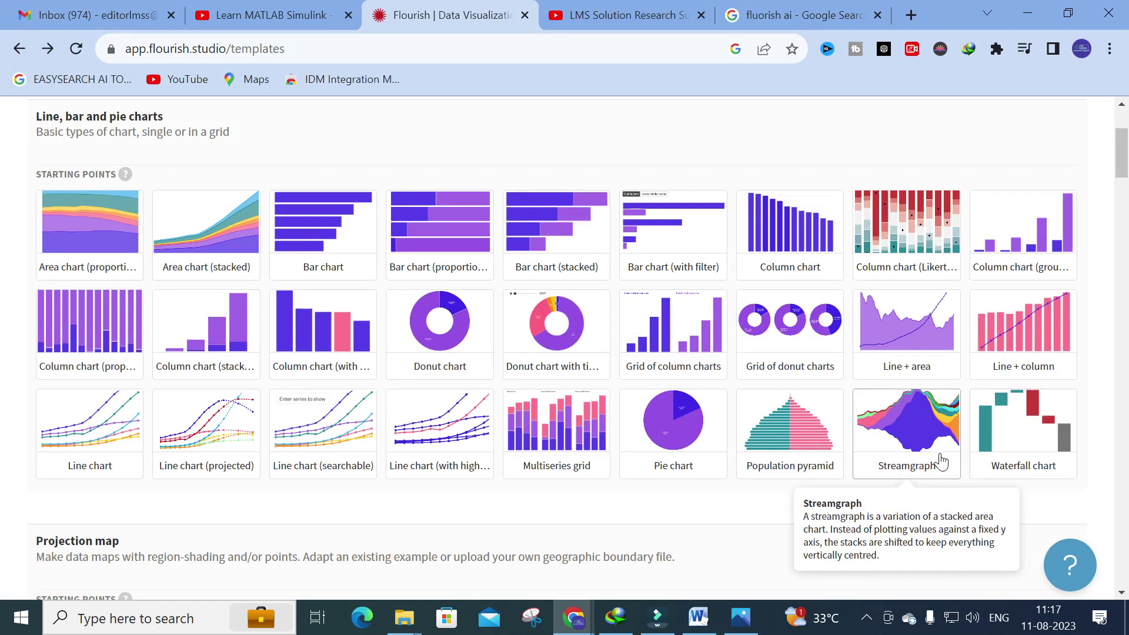
scroll(333, 366, down, 4)
scroll(371, 346, up, 4)
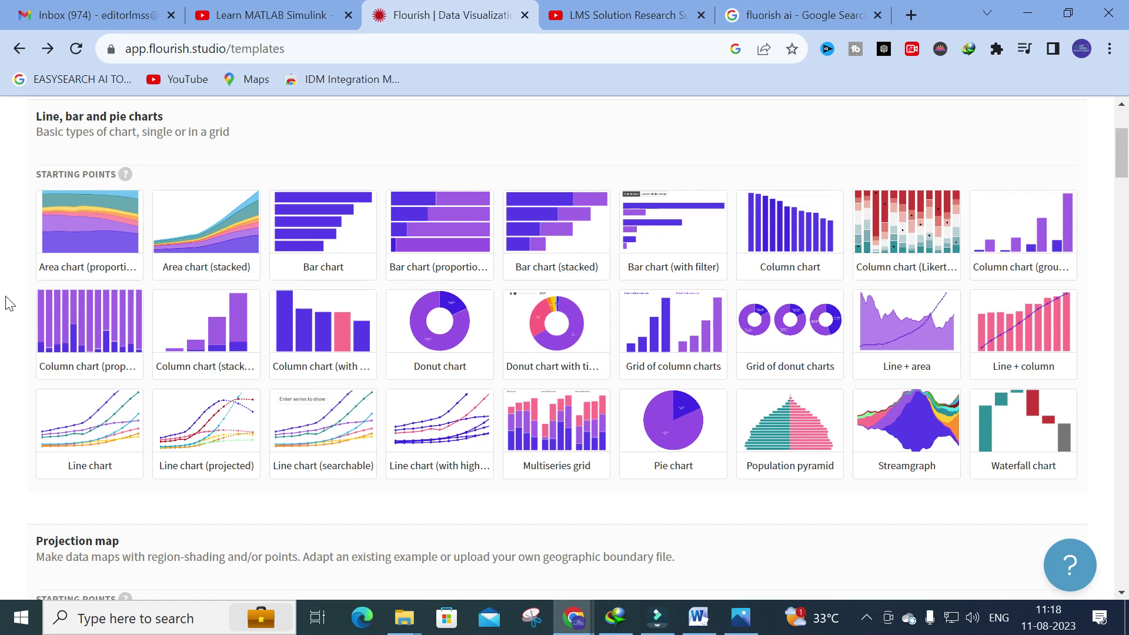
scroll(111, 359, down, 6)
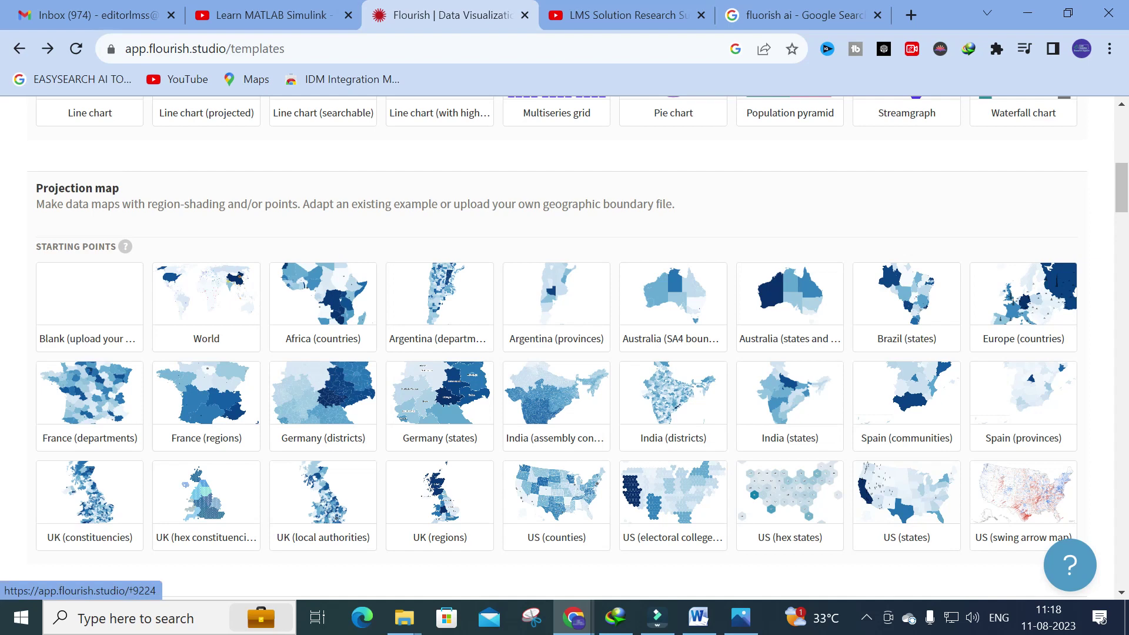
scroll(103, 302, down, 3)
scroll(103, 302, up, 2)
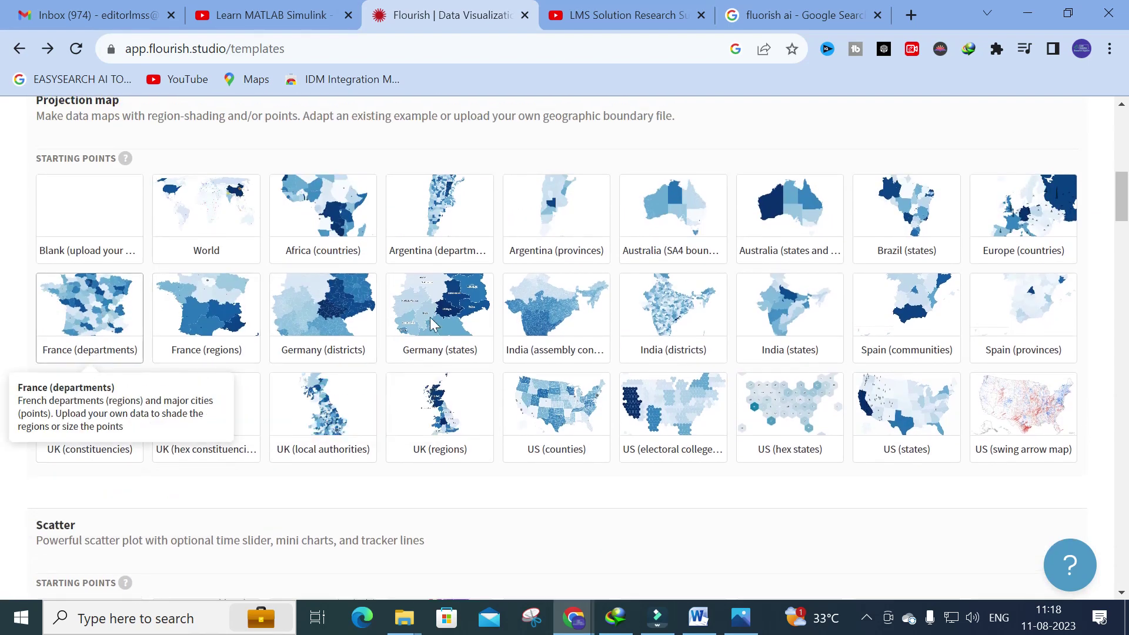
click(531, 306)
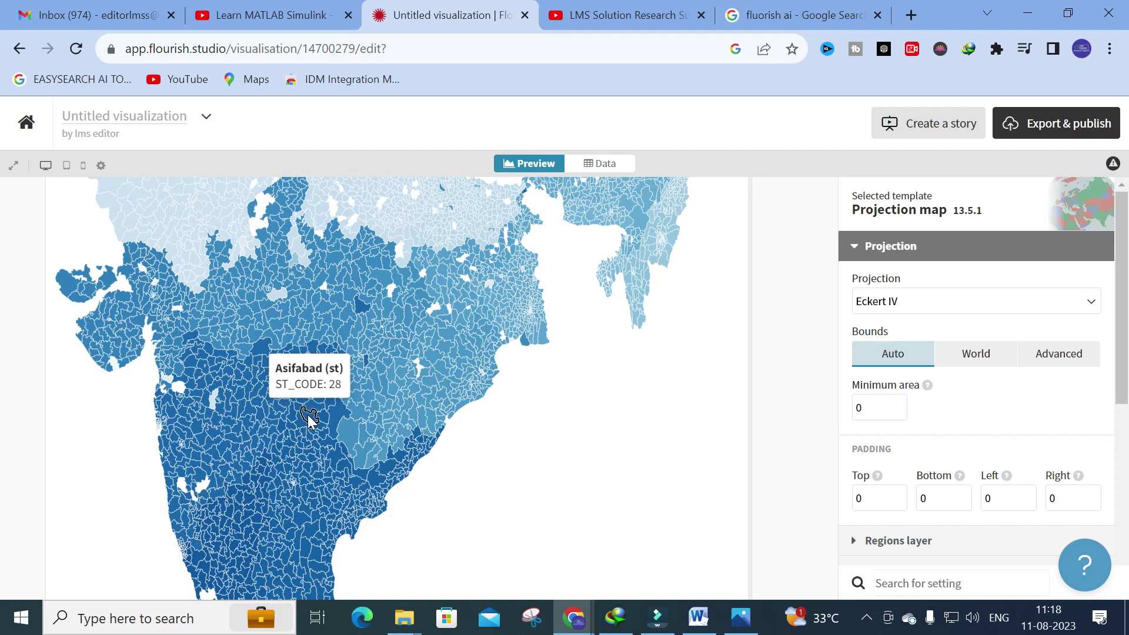
scroll(308, 414, down, 4)
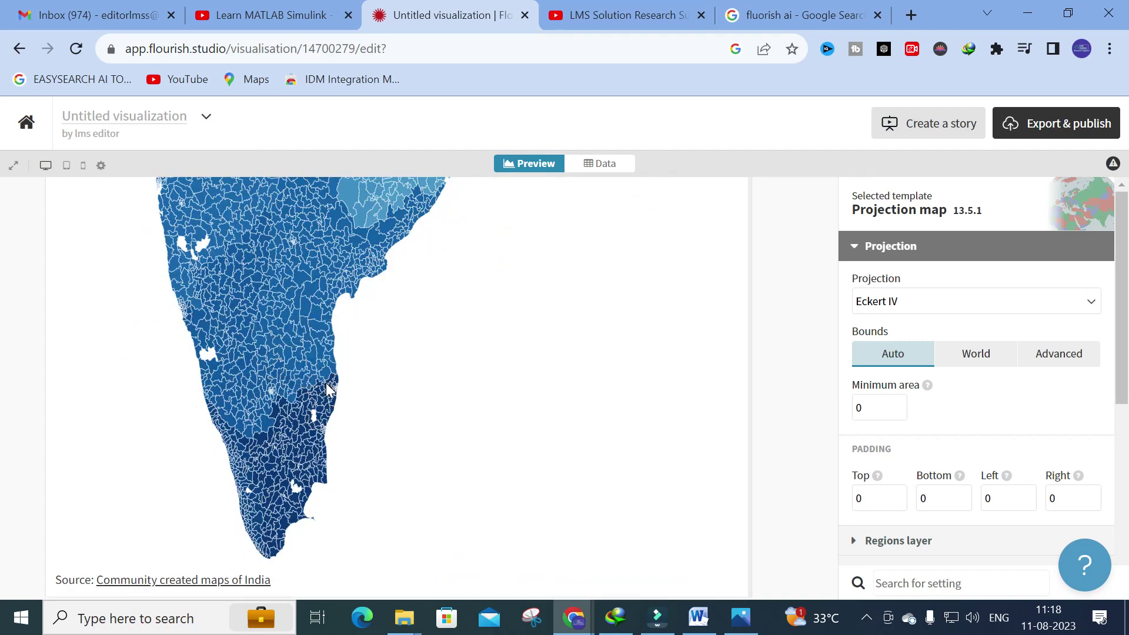
scroll(327, 385, up, 6)
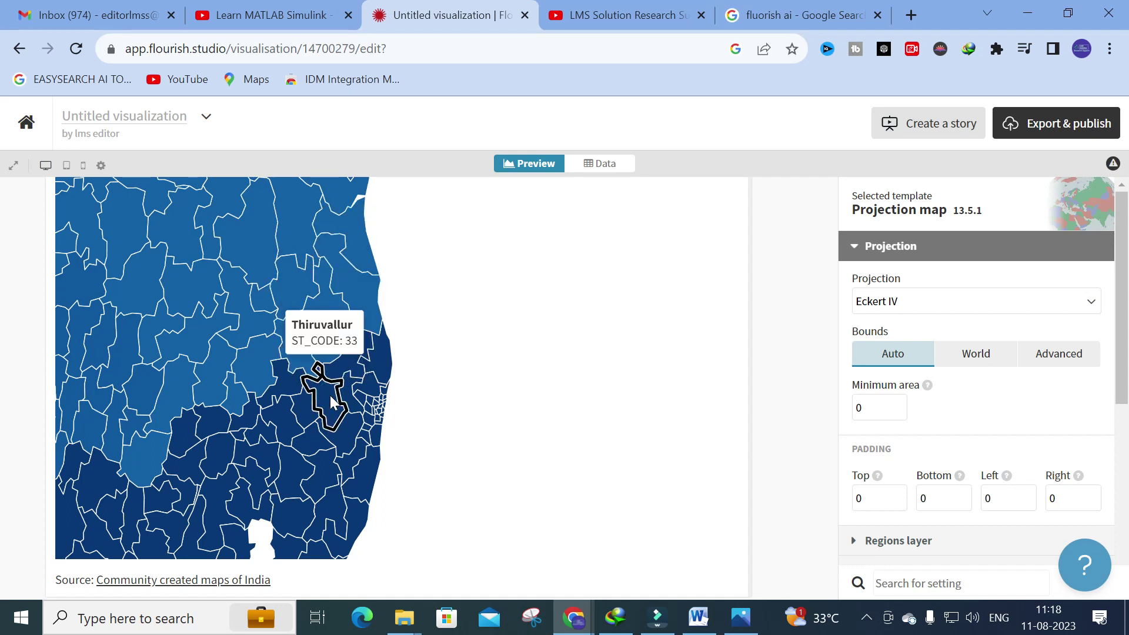
Look through the Regions data sheet behind the India assembly constituencies map
click(609, 166)
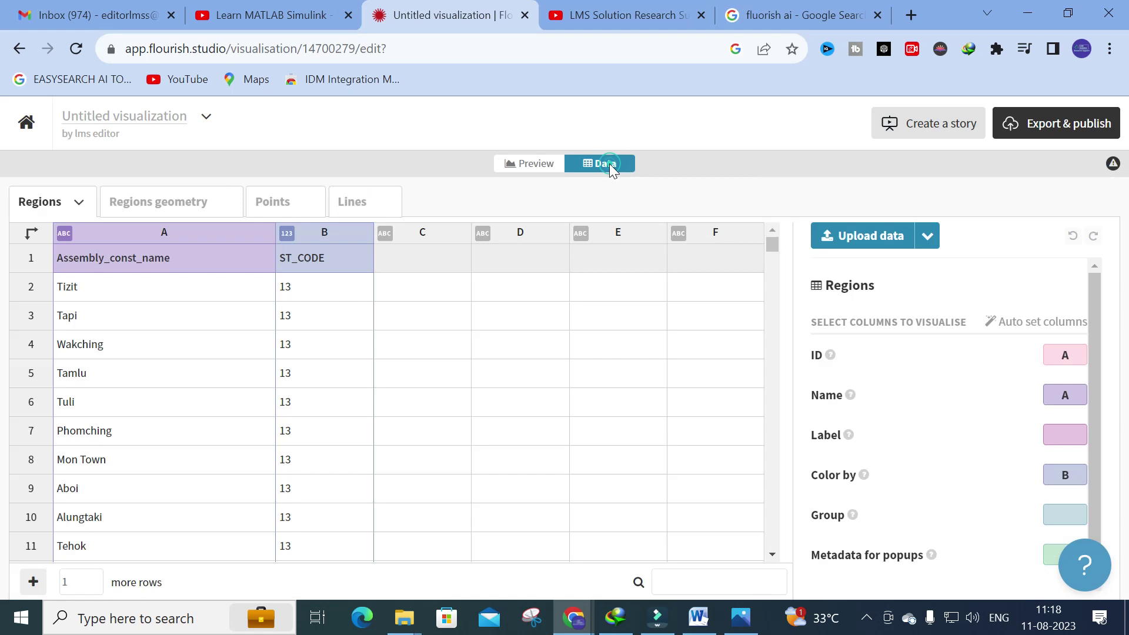
scroll(247, 328, down, 20)
scroll(247, 327, down, 20)
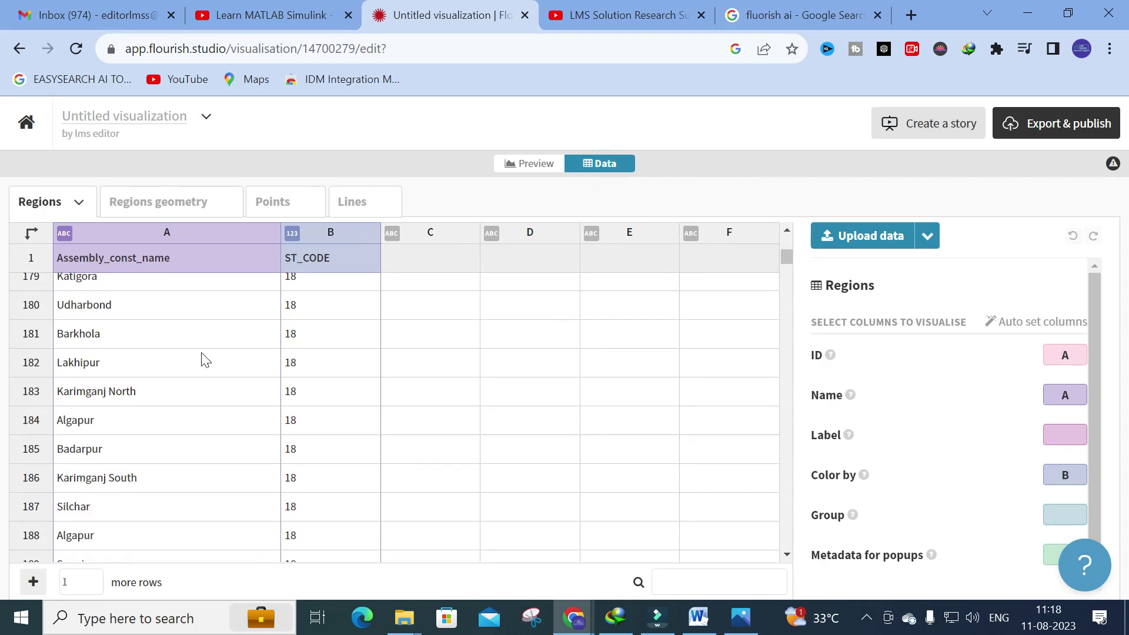
scroll(341, 373, up, 20)
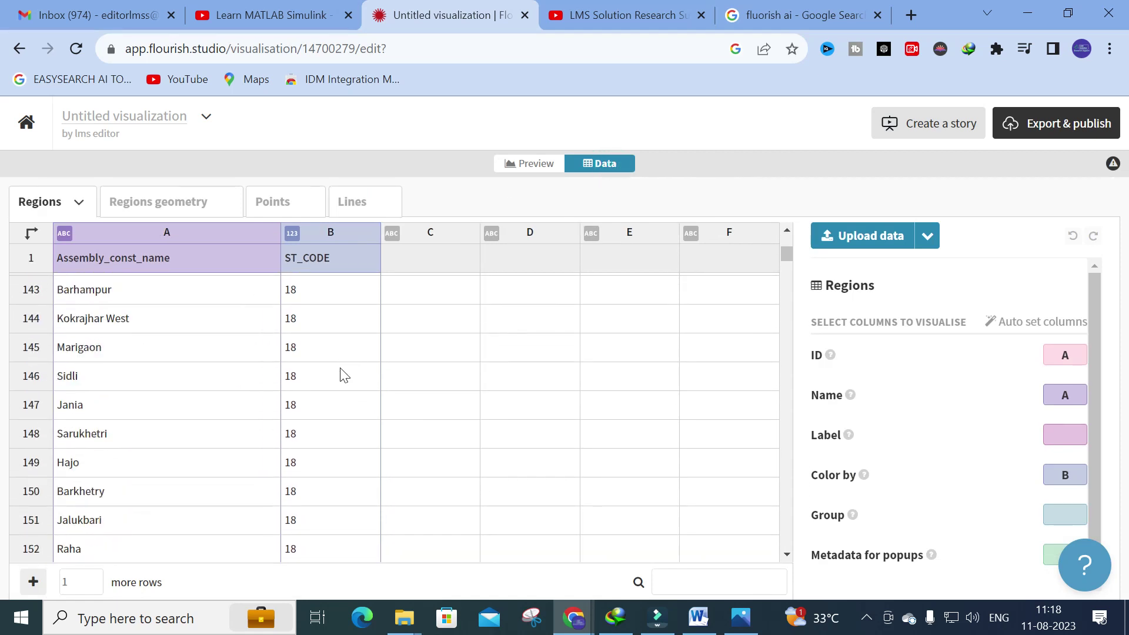
Return to the template gallery, create a visualization from the Line chart template in the Scatter group, and open its data sheet
click(17, 49)
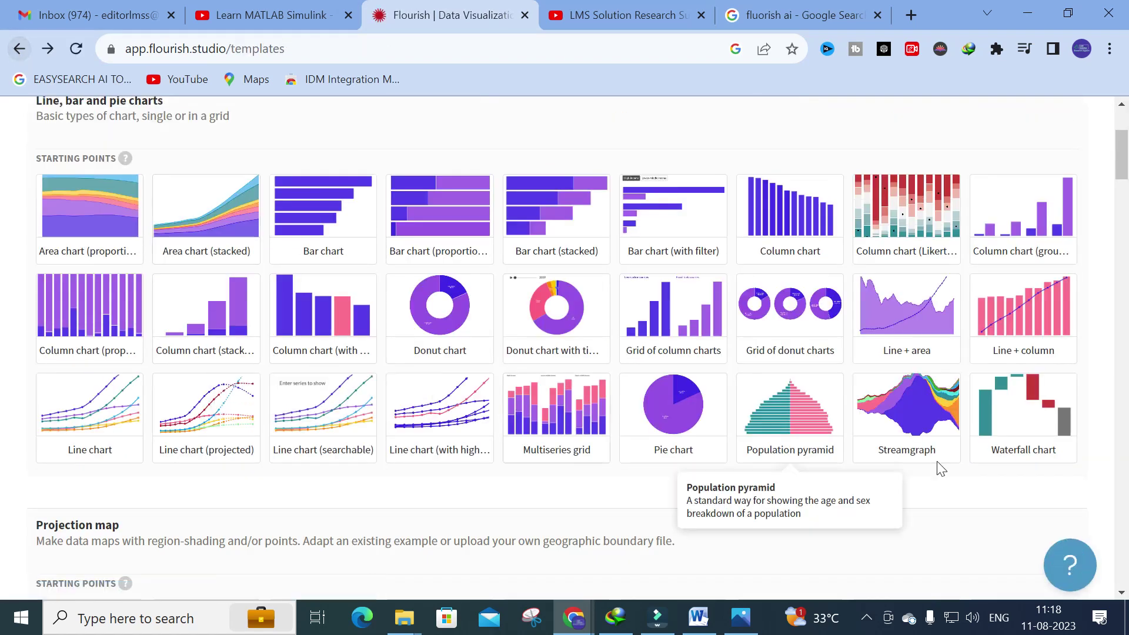
scroll(937, 461, down, 7)
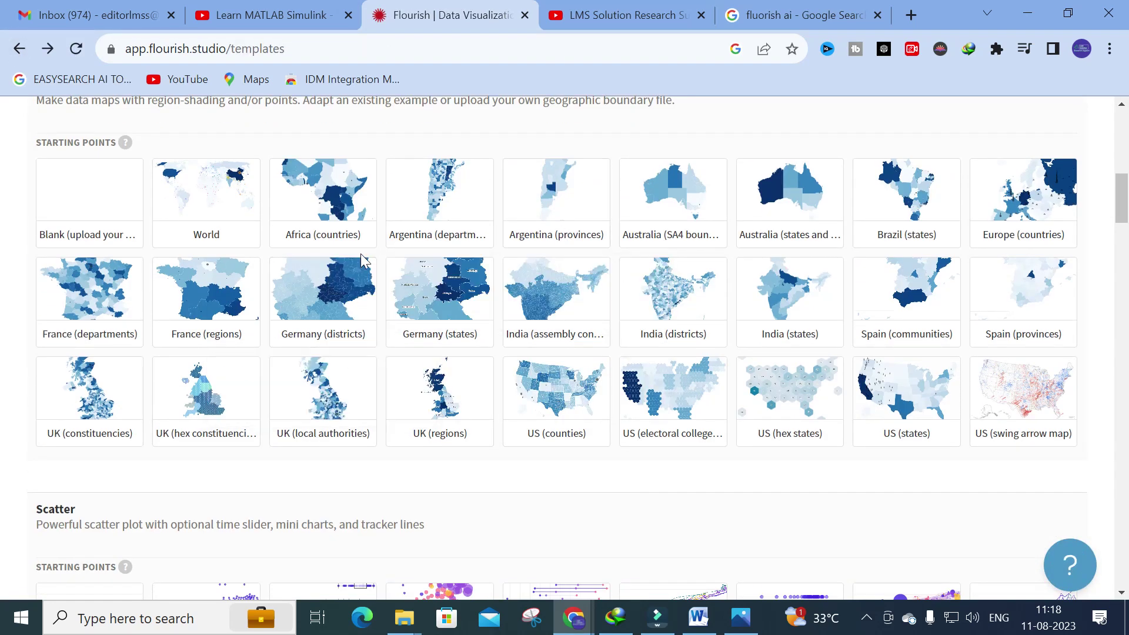
mouse_move(344, 293)
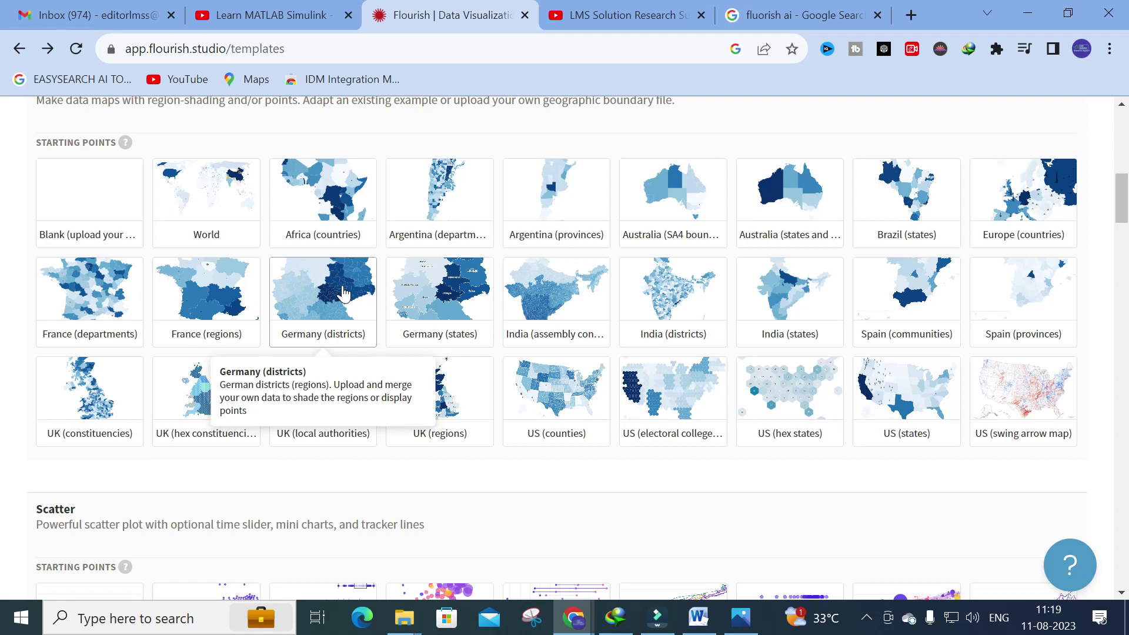
scroll(353, 312, down, 6)
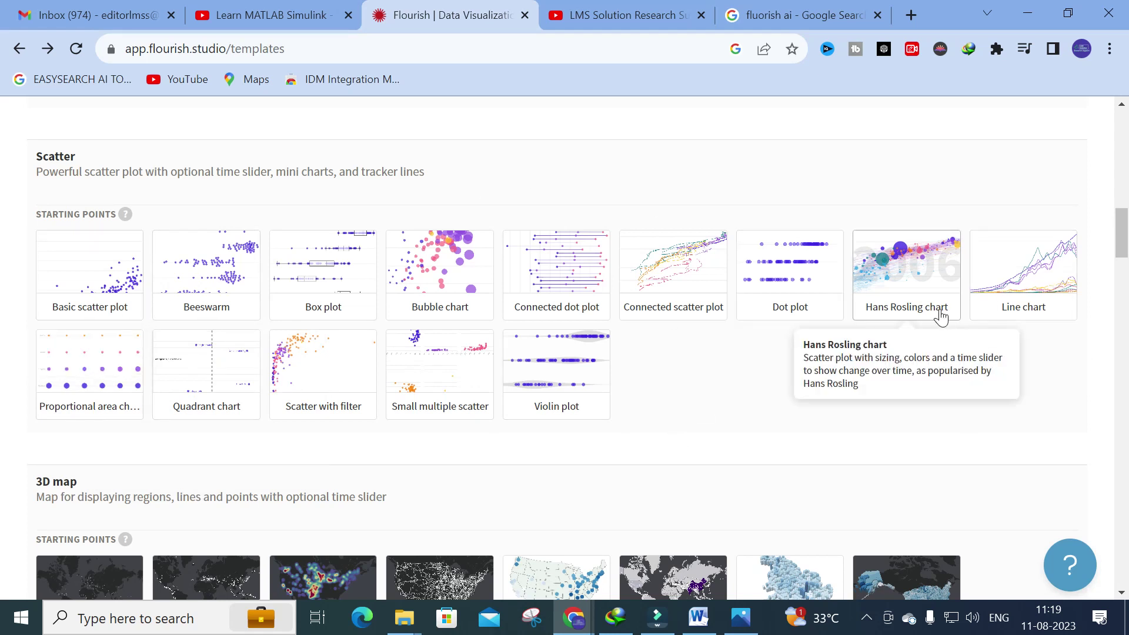
click(1034, 277)
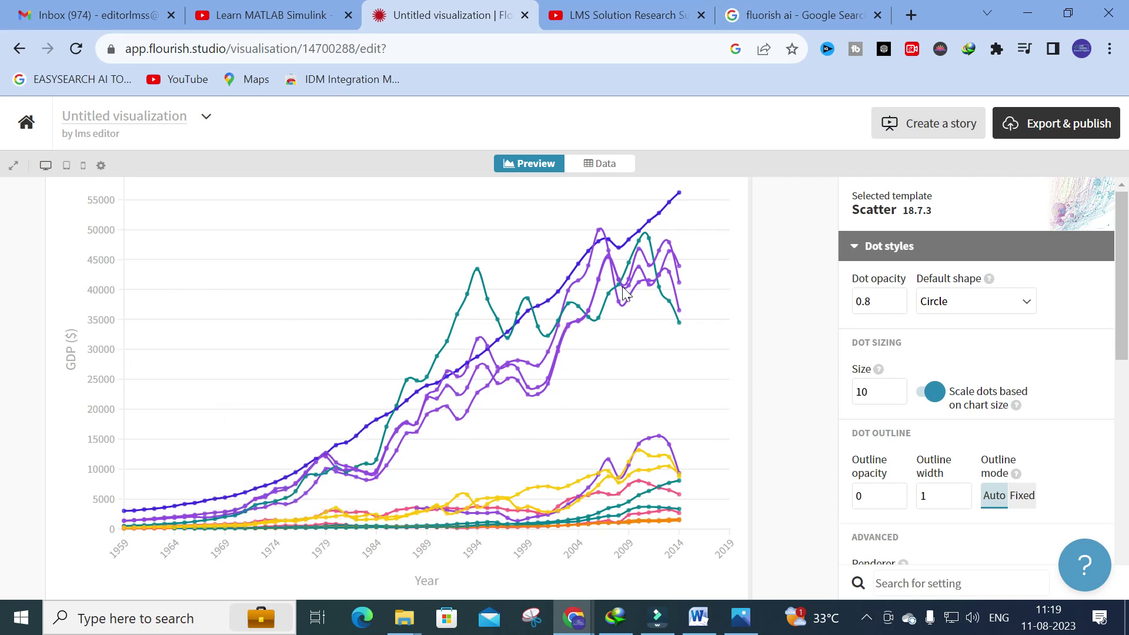
click(601, 168)
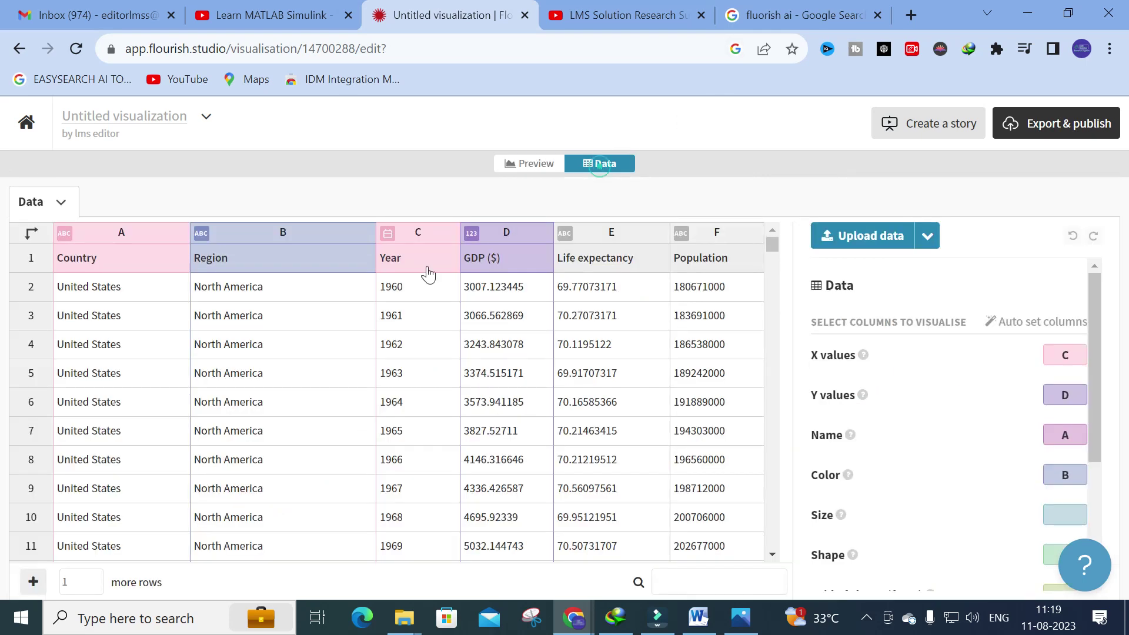
Return to the template gallery, create a visualization from the 3D map Heatmap template, and zoom in on North America
click(19, 48)
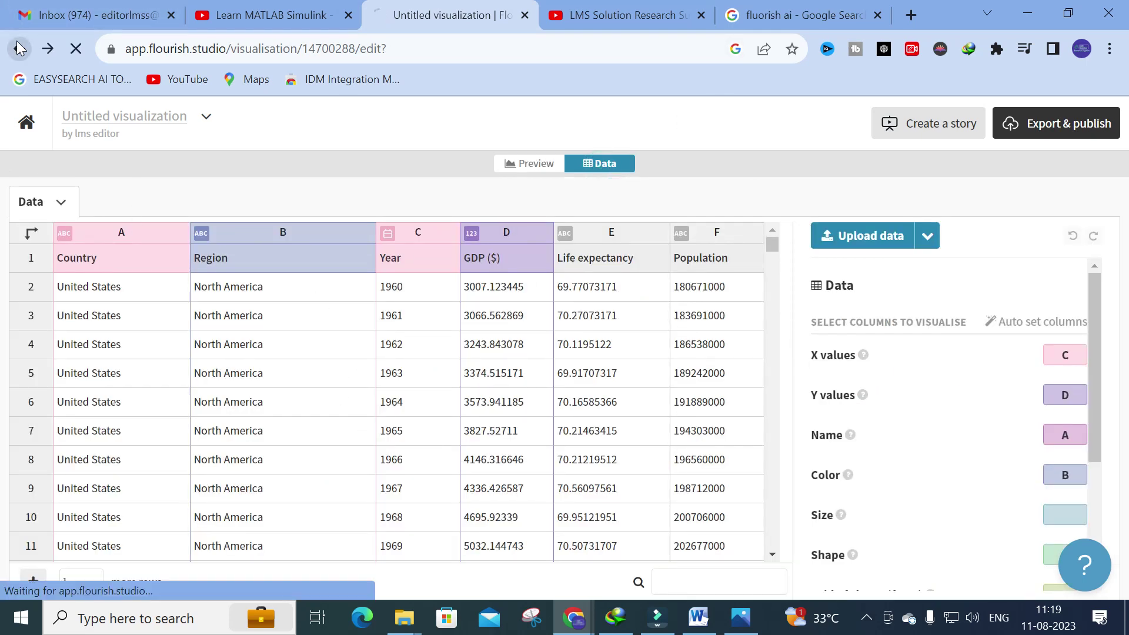
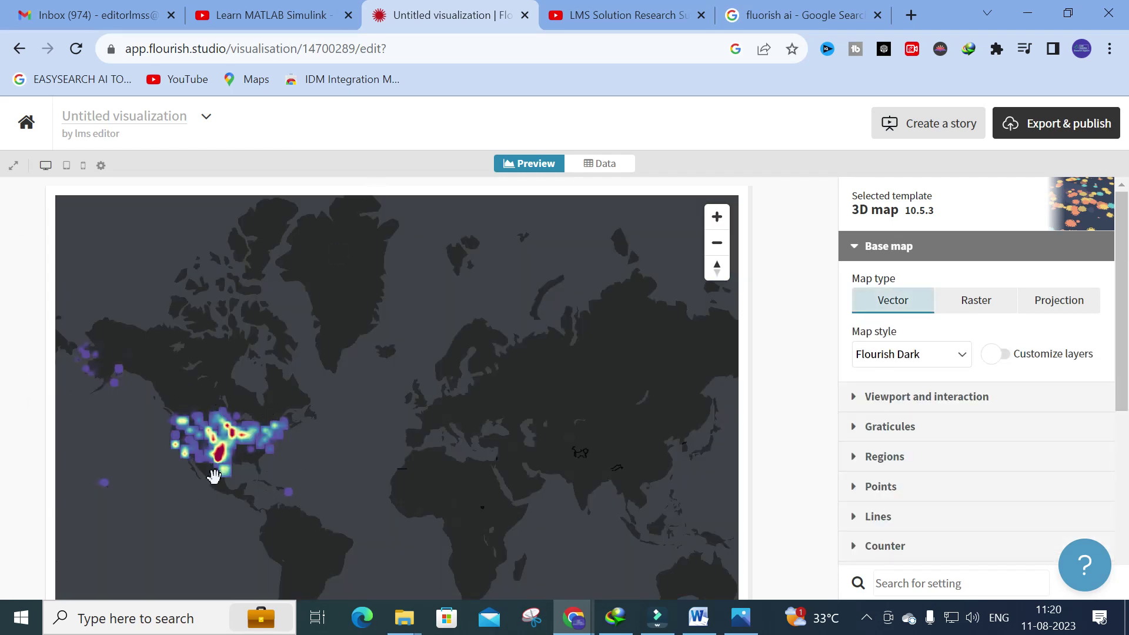
scroll(194, 454, down, 2)
scroll(226, 458, up, 3)
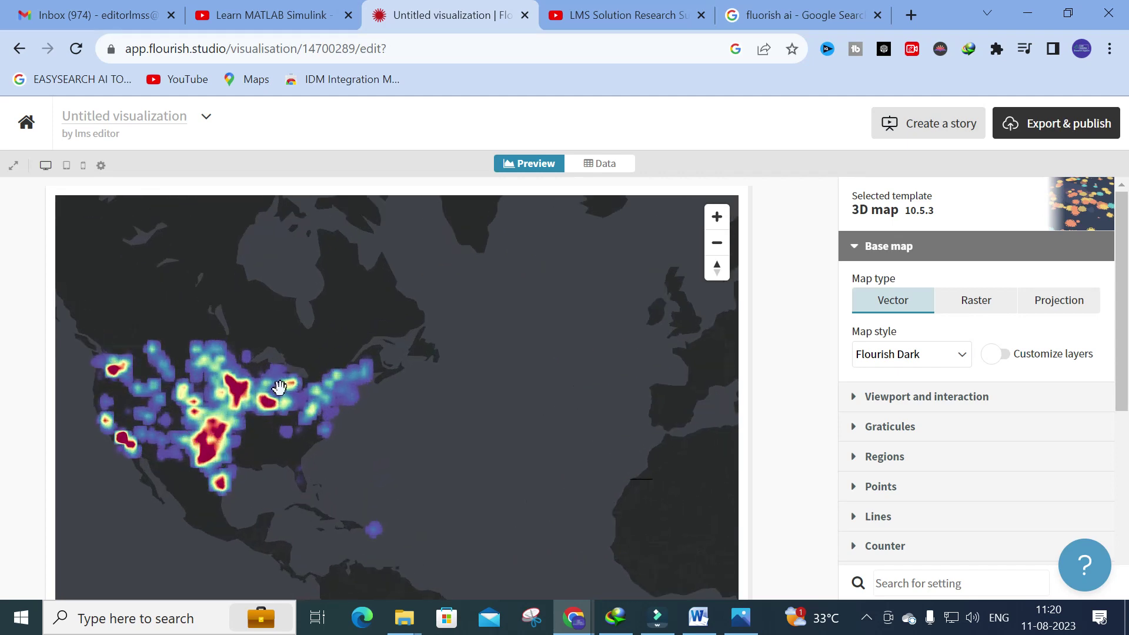
Look through the Regions, Points, Lines and Inset map regions data sheets behind the heatmap
click(603, 176)
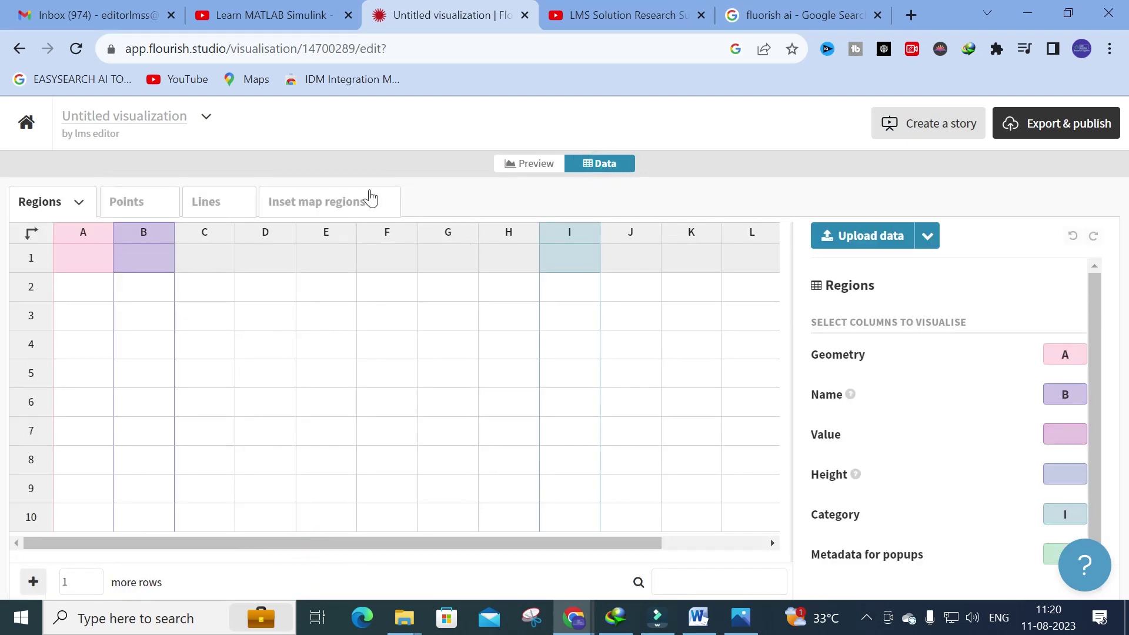
click(76, 206)
click(135, 202)
click(207, 206)
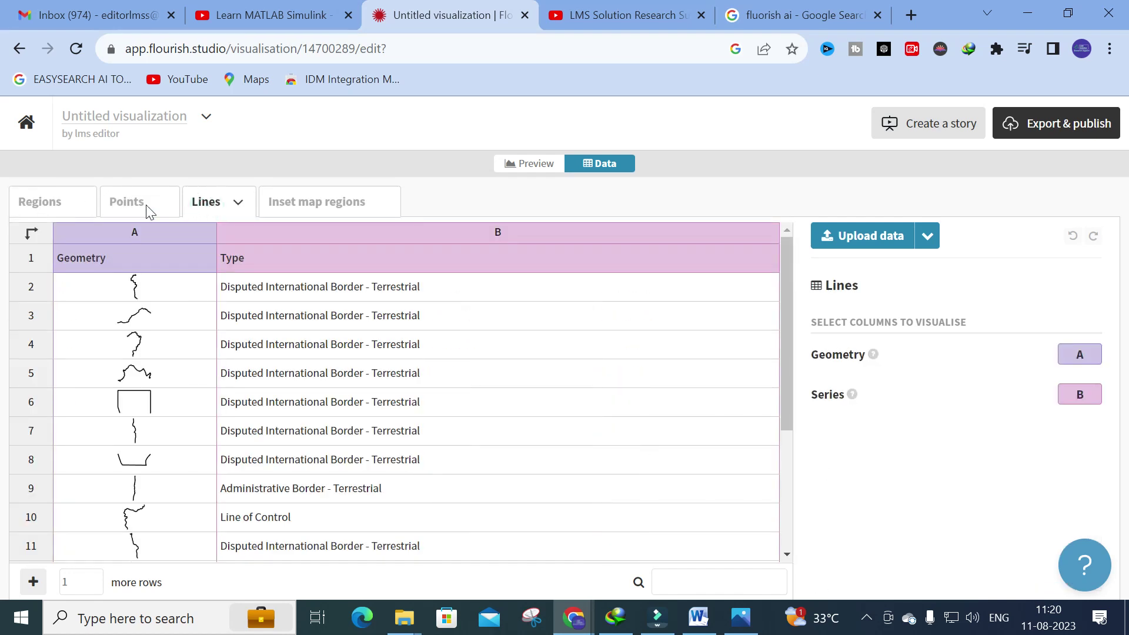
click(146, 209)
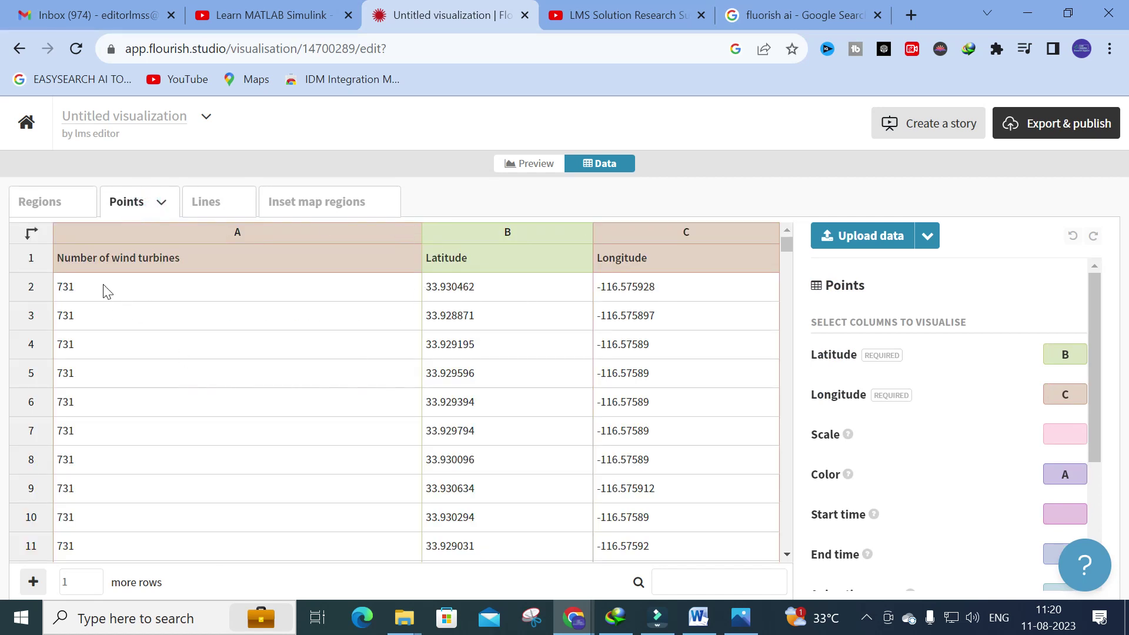
click(202, 207)
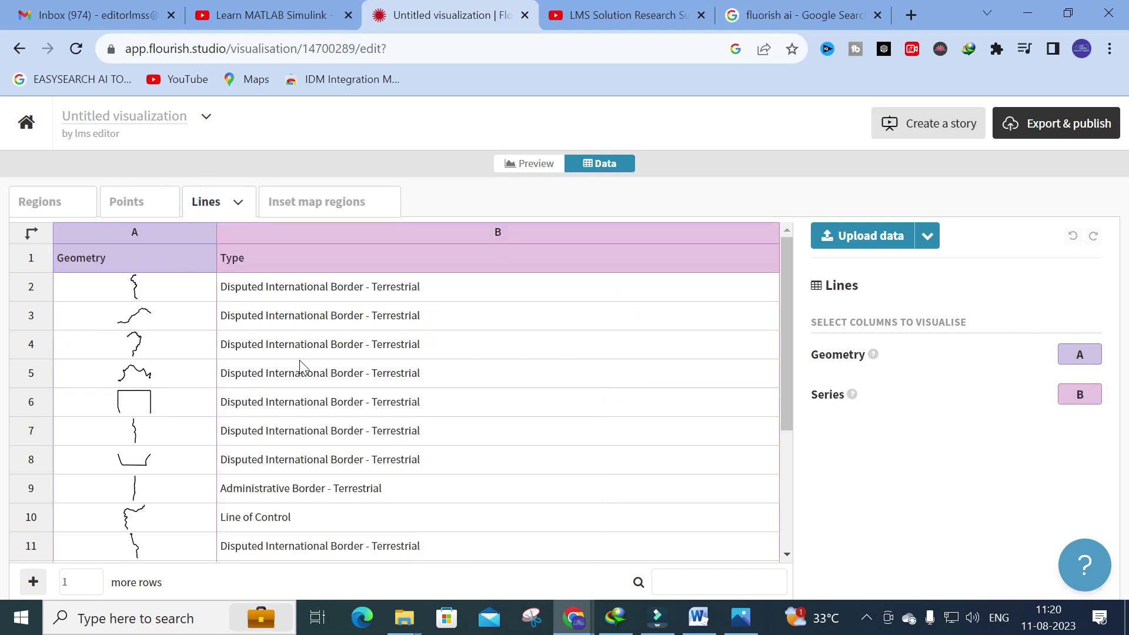
click(316, 205)
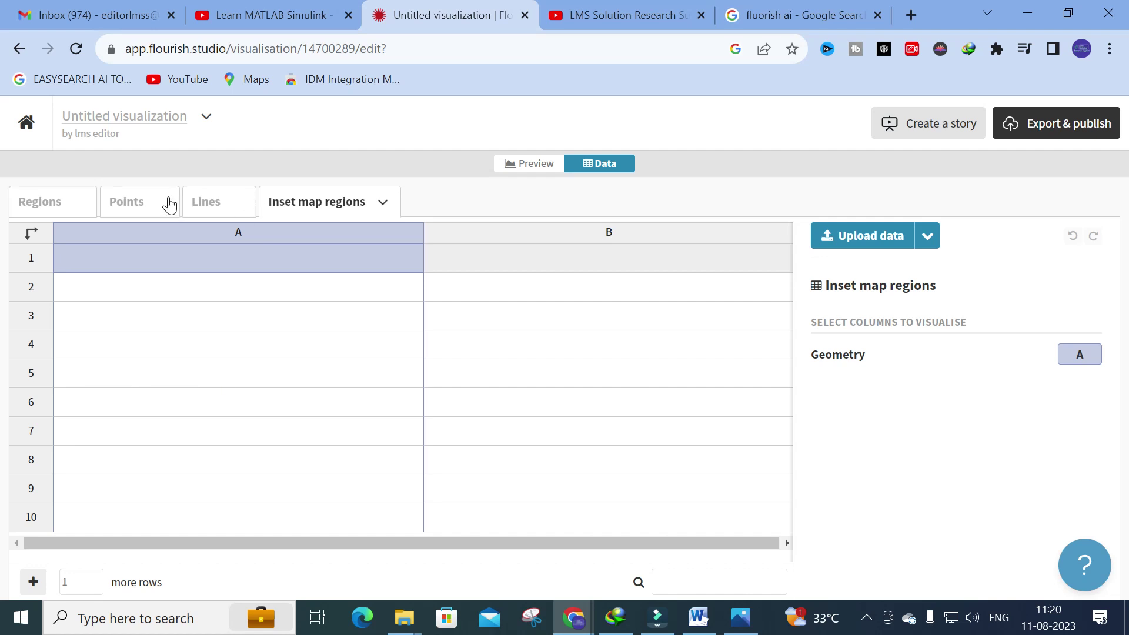
click(50, 206)
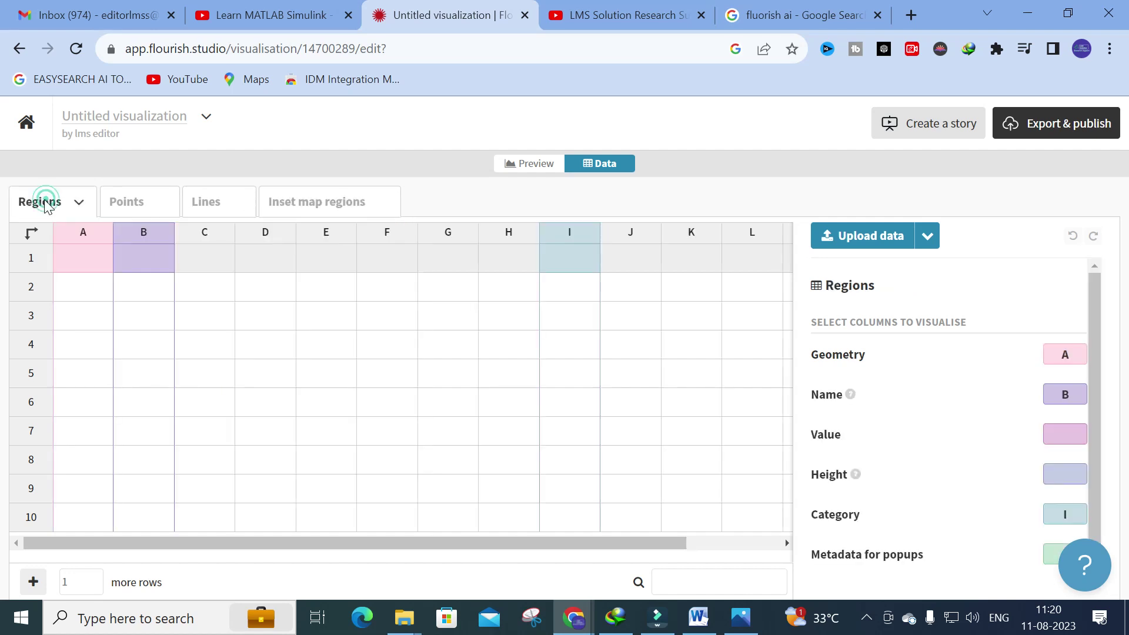
Go back to the heatmap preview and examine the wind turbine clusters across the United States up close
click(526, 165)
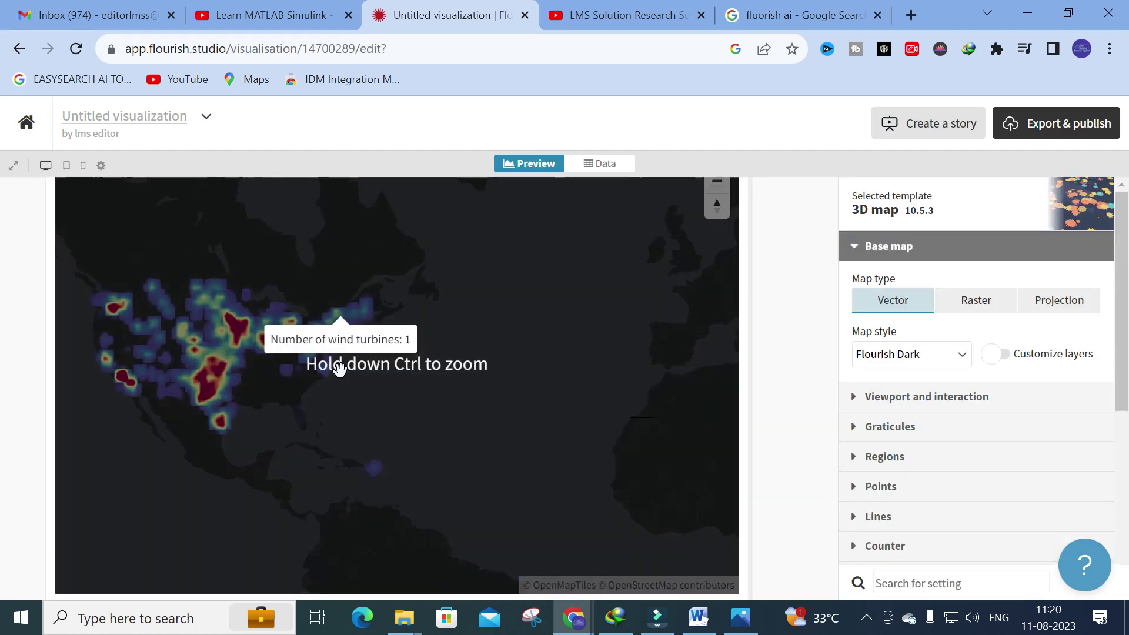
scroll(218, 419, up, 5)
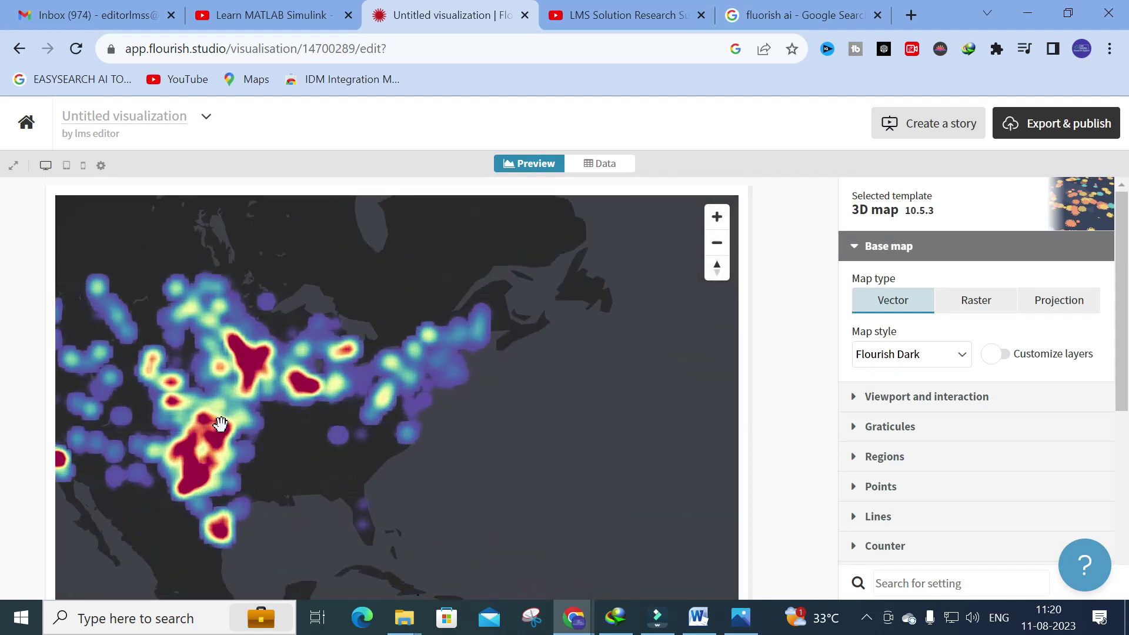
scroll(273, 356, up, 2)
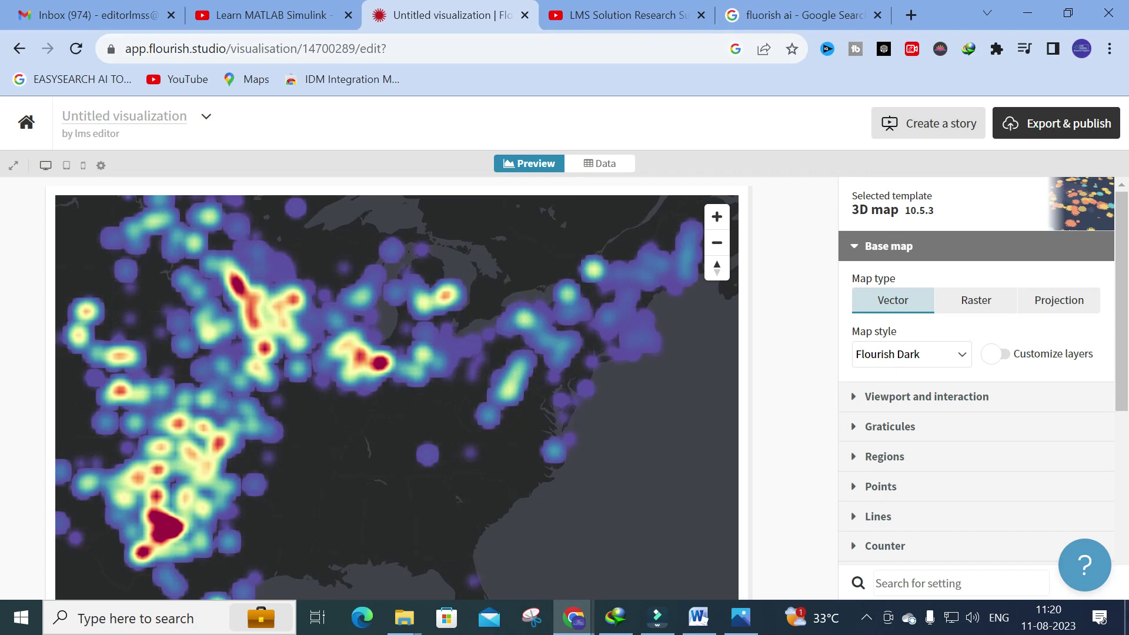
Return to the template gallery, create a visualization from the Bar chart race template, and open its data sheet
click(19, 52)
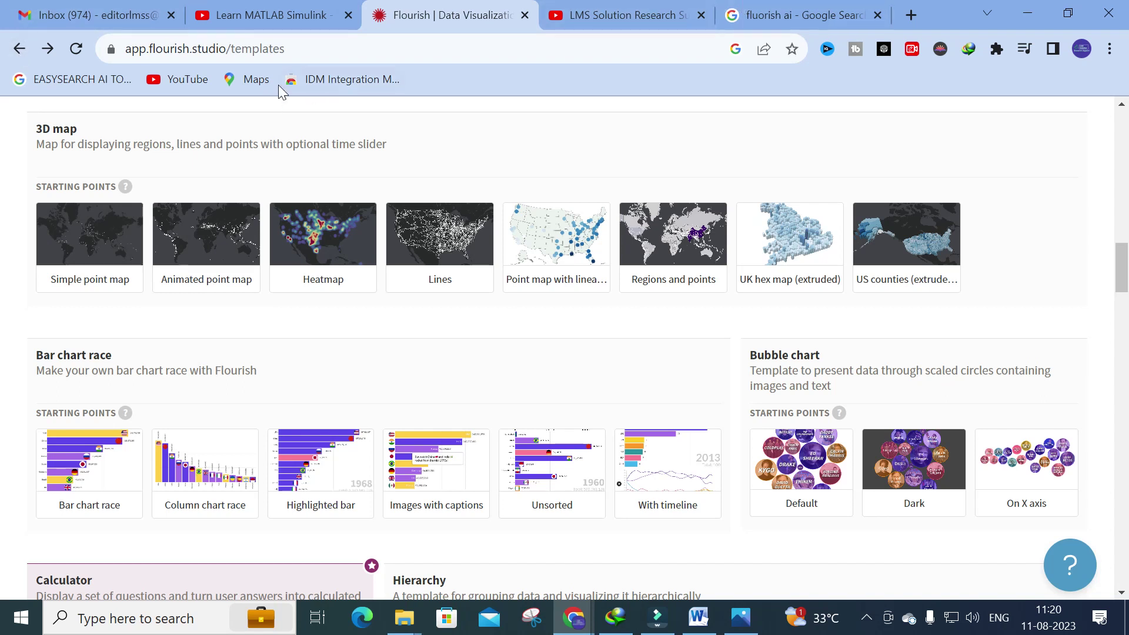
mouse_move(301, 251)
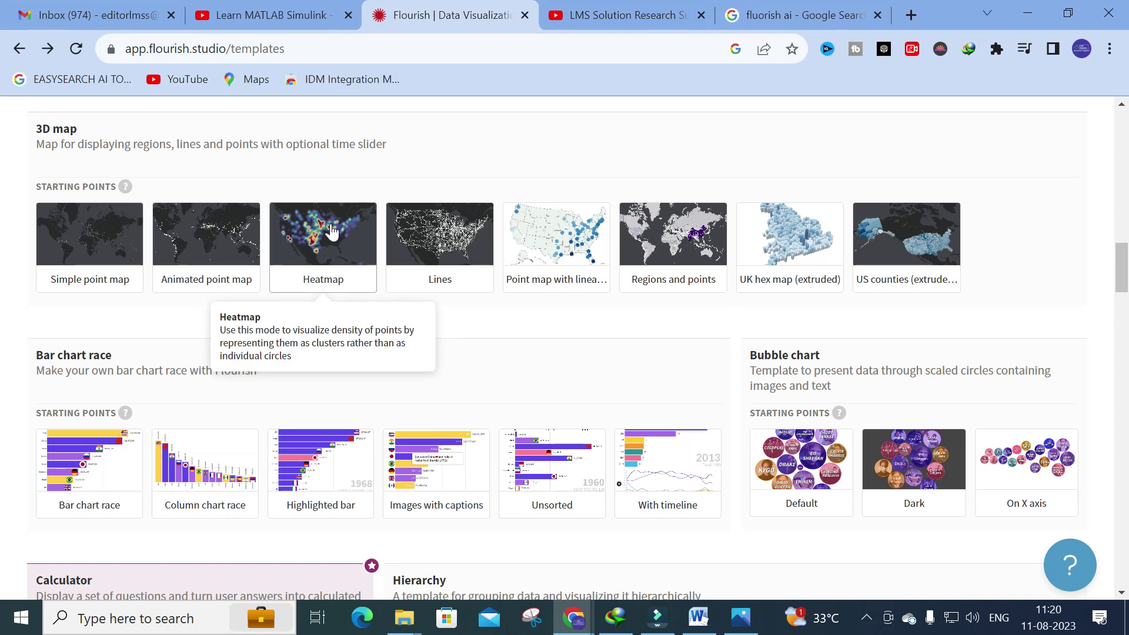
scroll(396, 280, down, 3)
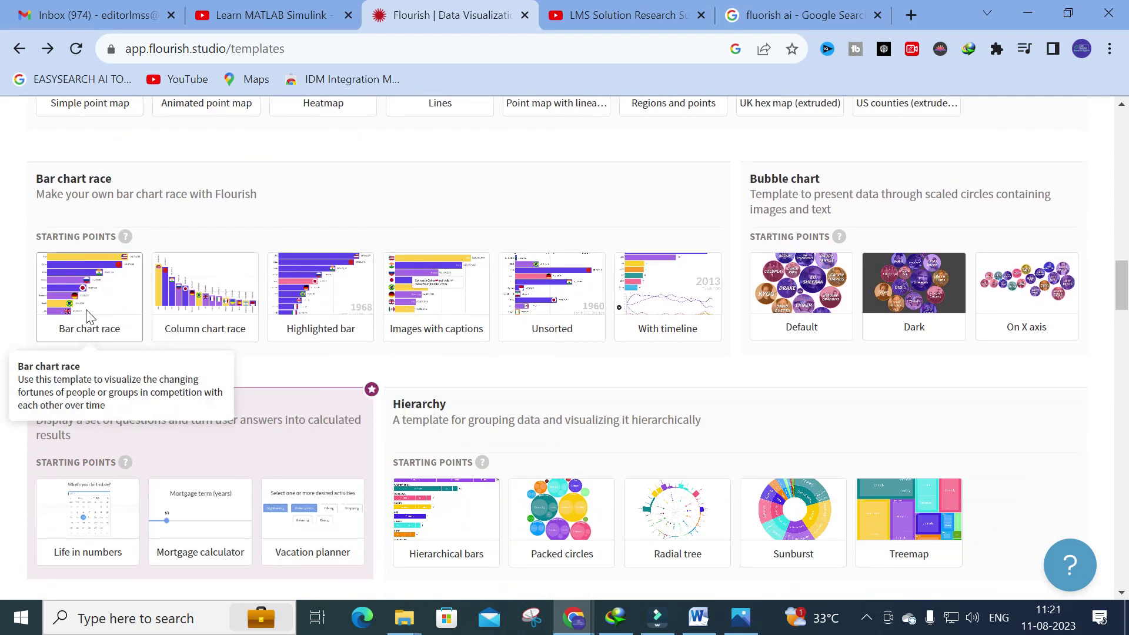
click(85, 309)
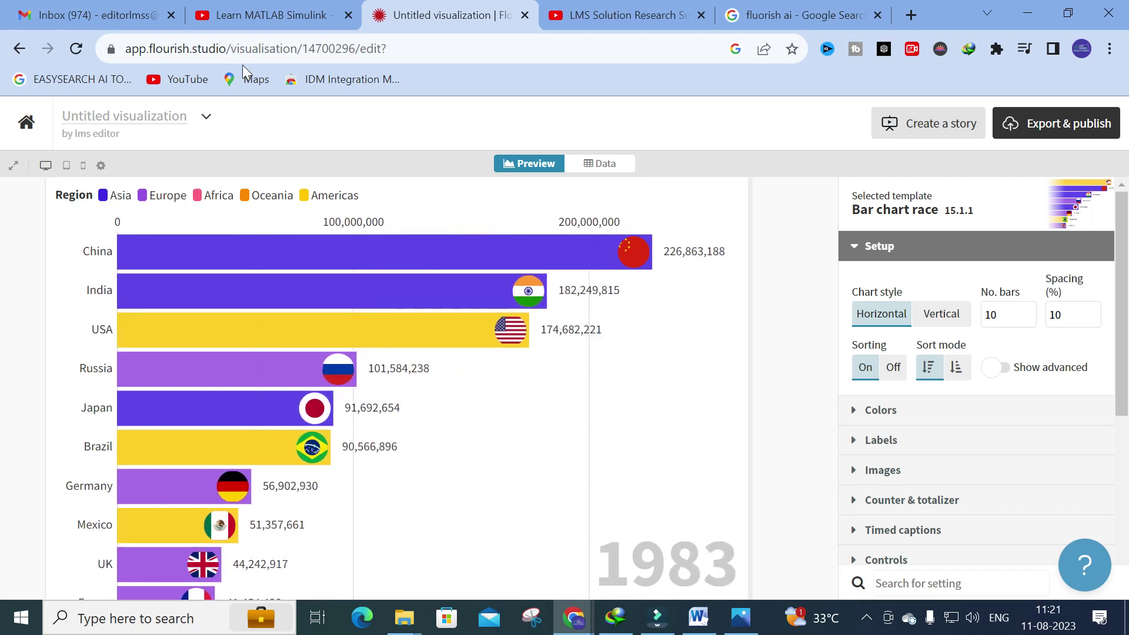
click(601, 163)
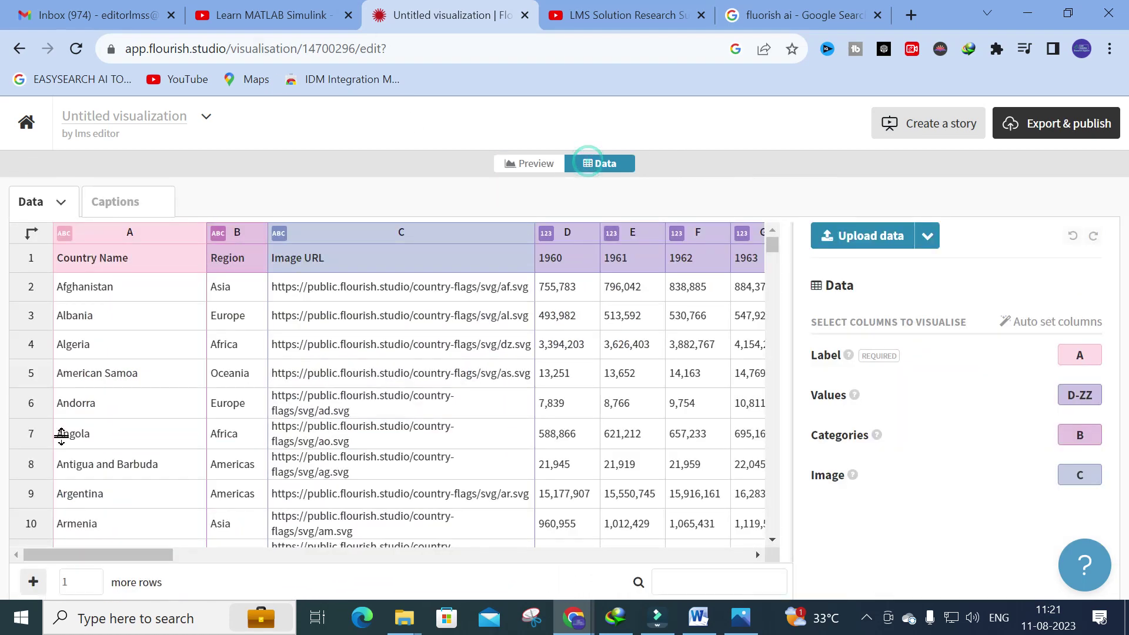
Go back to the template gallery and create a visualization from the Hierarchical bars template in the Hierarchy group
click(19, 49)
scroll(407, 255, down, 6)
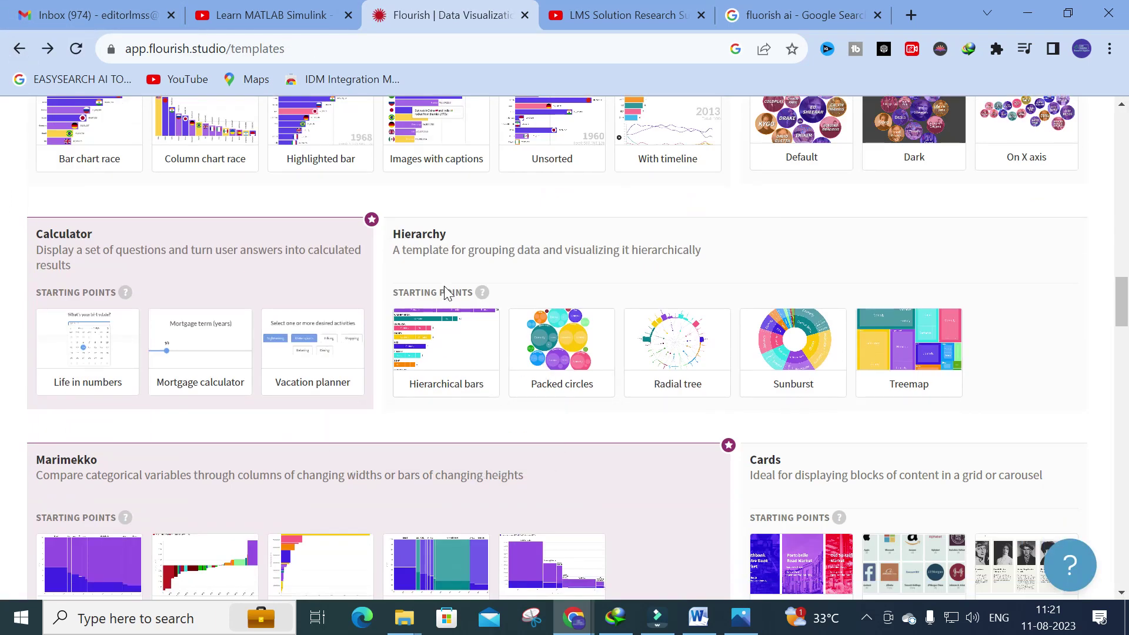
click(428, 368)
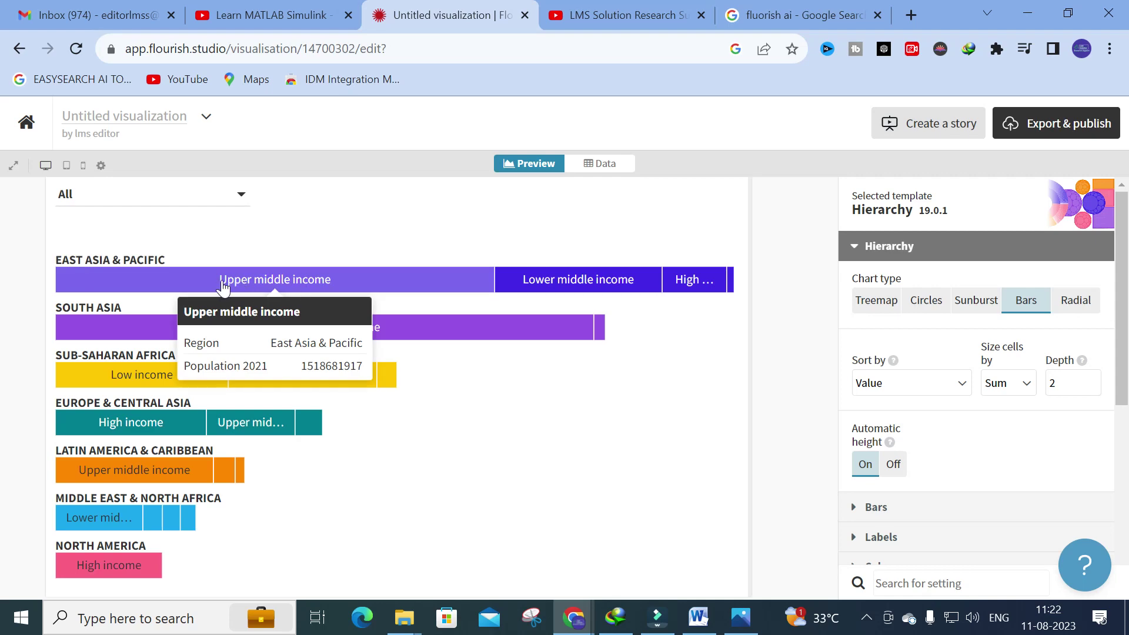
Return to the template gallery, create a visualization from the Sunburst template, and inspect the chart's segments
click(18, 49)
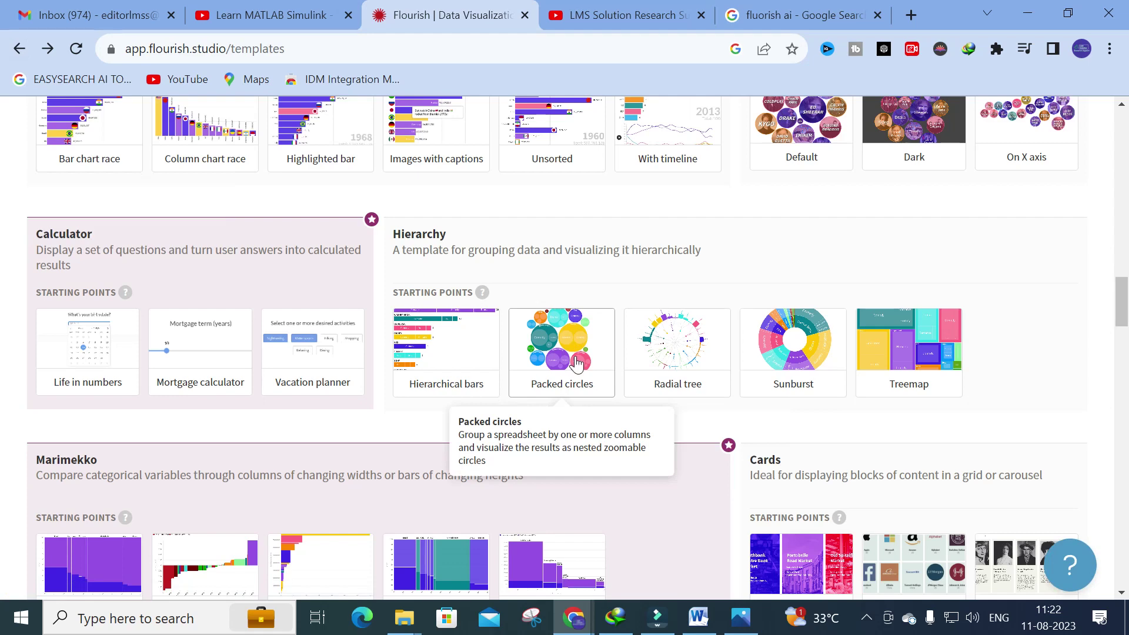
click(801, 350)
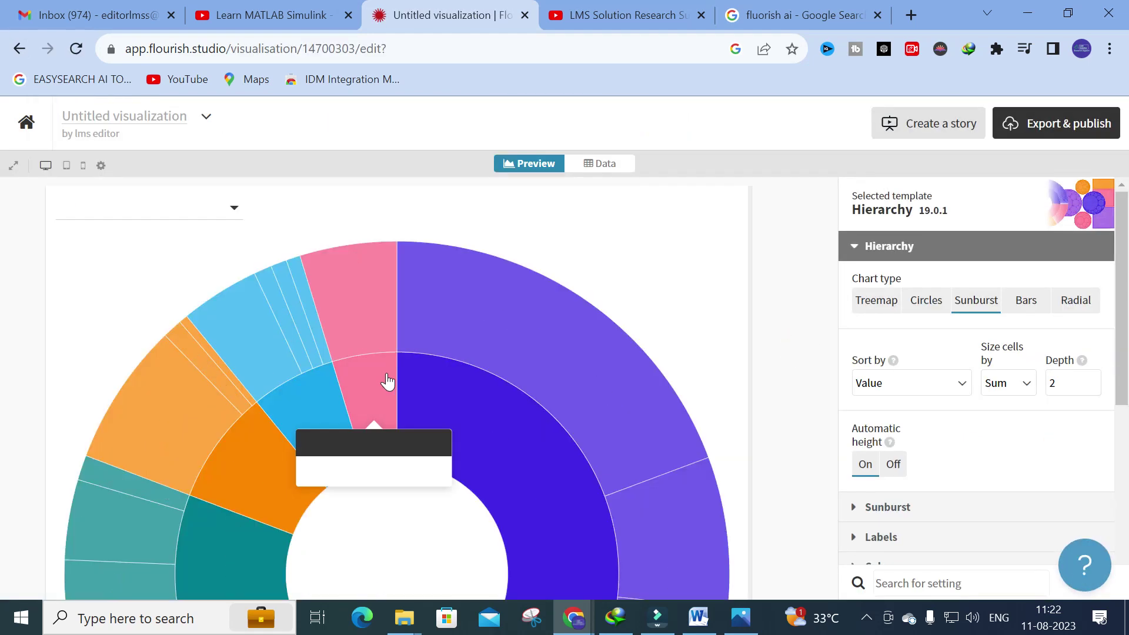
scroll(383, 374, down, 3)
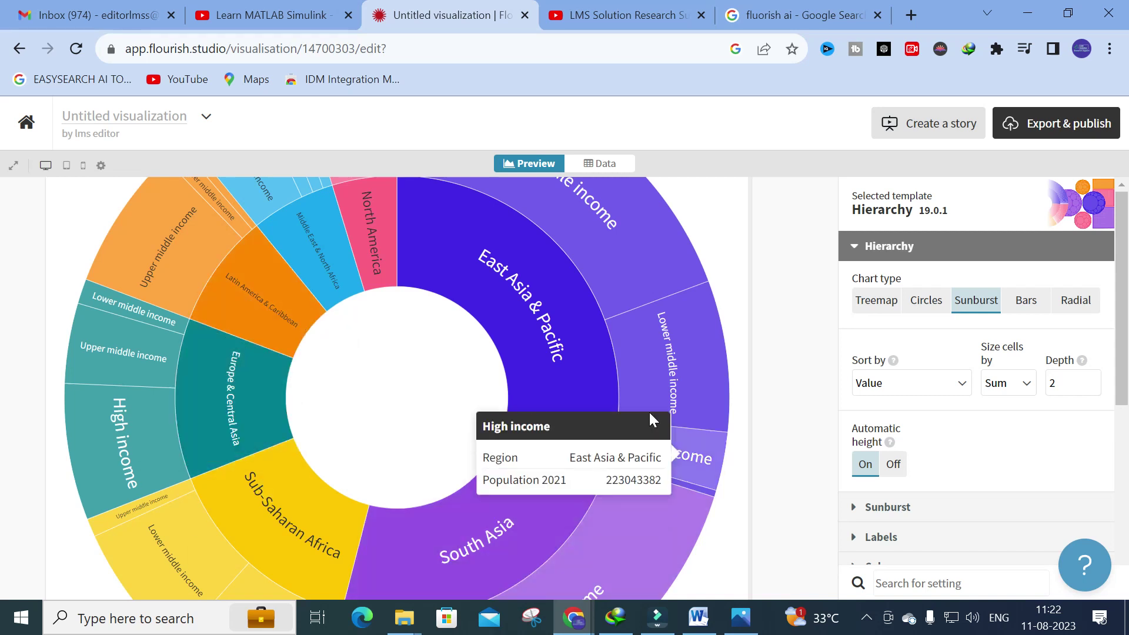
In the sunburst's data sheet, replace China's income classification in cell B2 with "pso optimization"
click(612, 169)
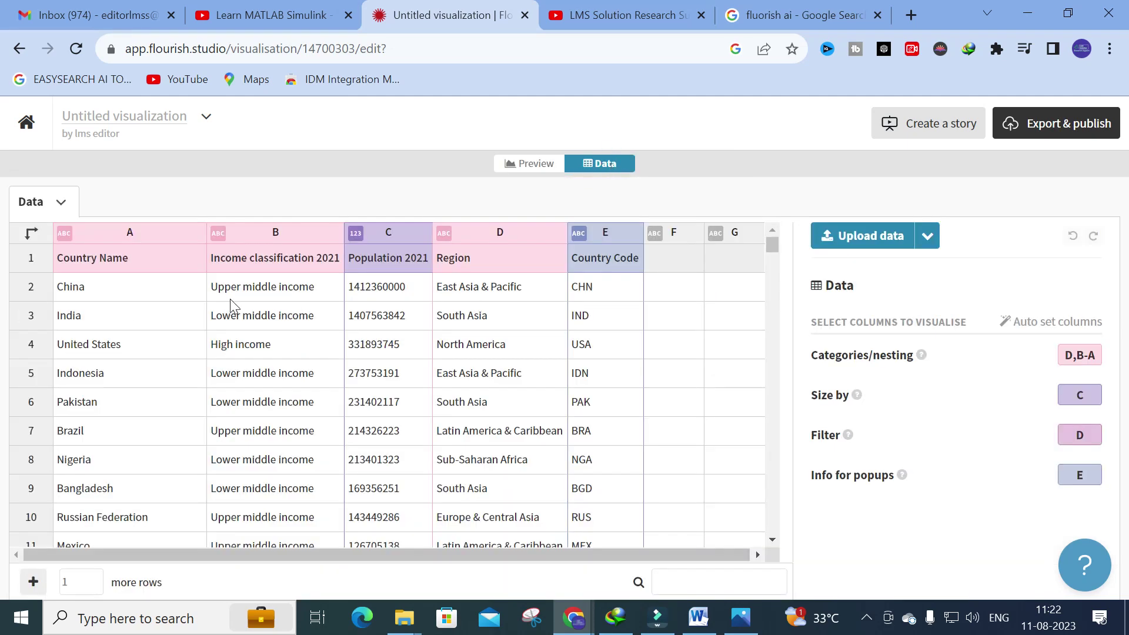
click(276, 291)
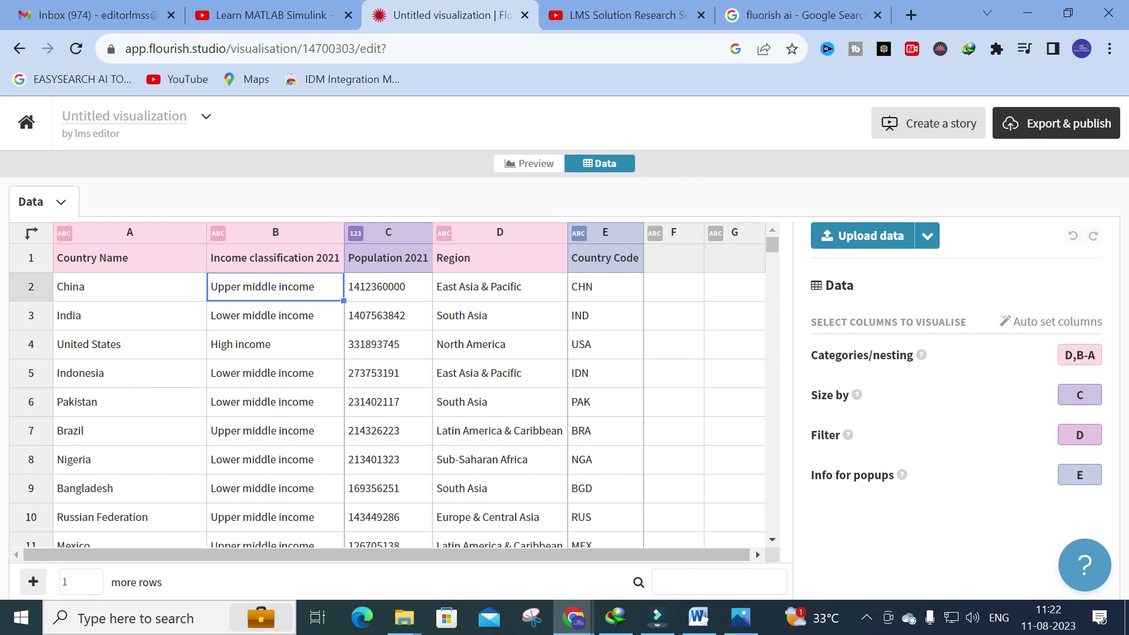
double_click(267, 284)
key(BackSpace)
key(BackSpace)
key(BackSpace)
key(BackSpace)
key(BackSpace)
key(BackSpace)
key(BackSpace)
key(BackSpace)
key(BackSpace)
key(BackSpace)
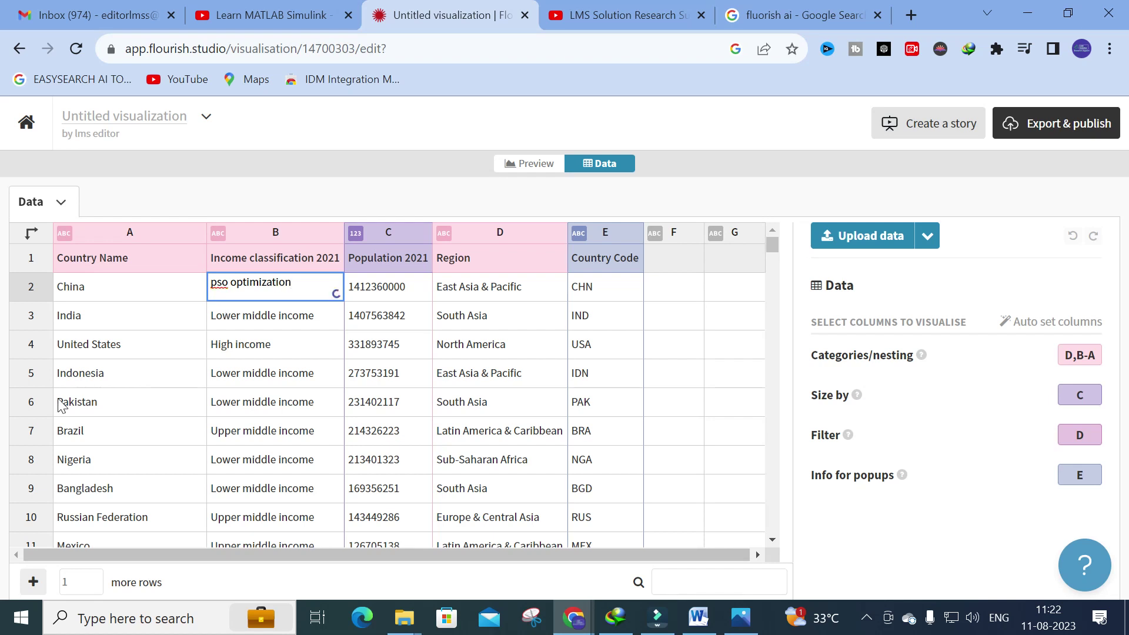
Replace the country name in cell A2 with "Bio inspired technique"
double_click(121, 283)
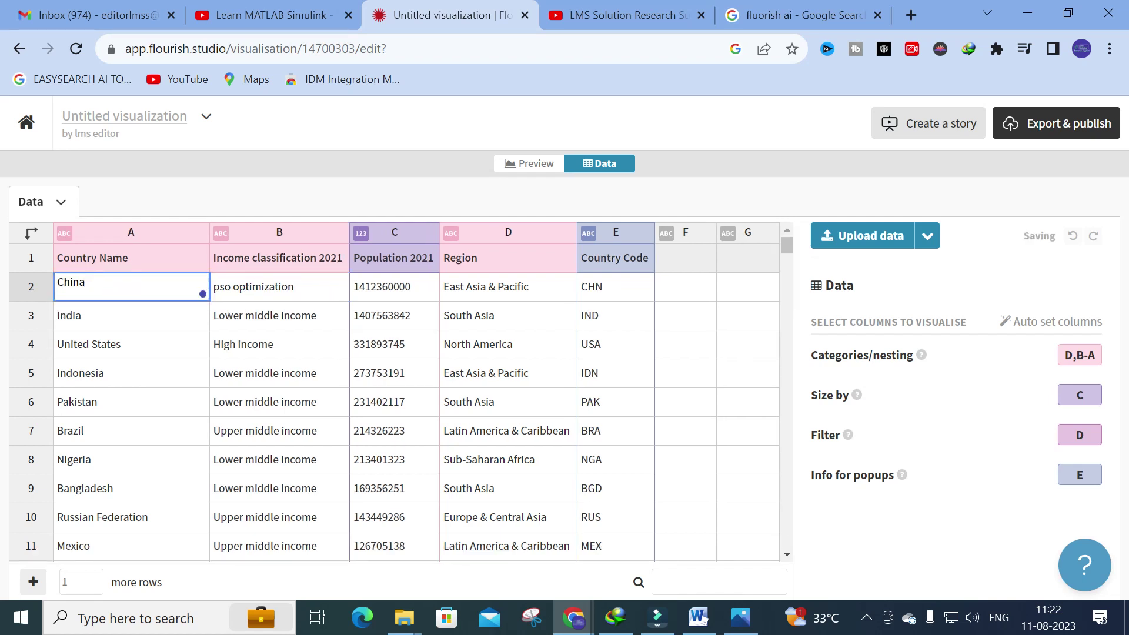
key(BackSpace)
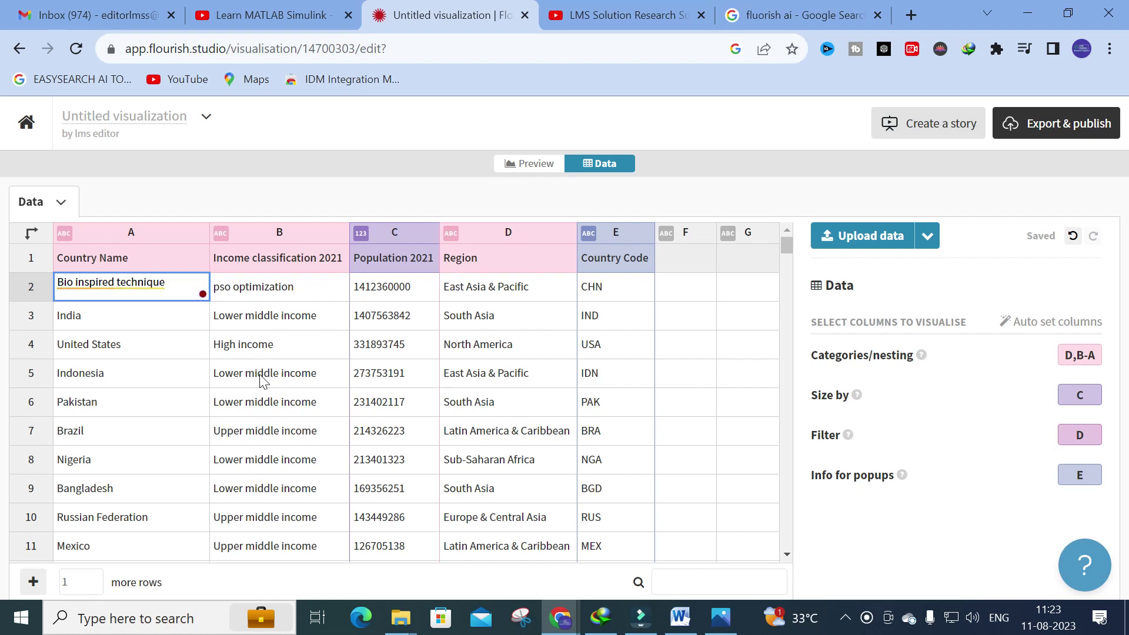
click(265, 411)
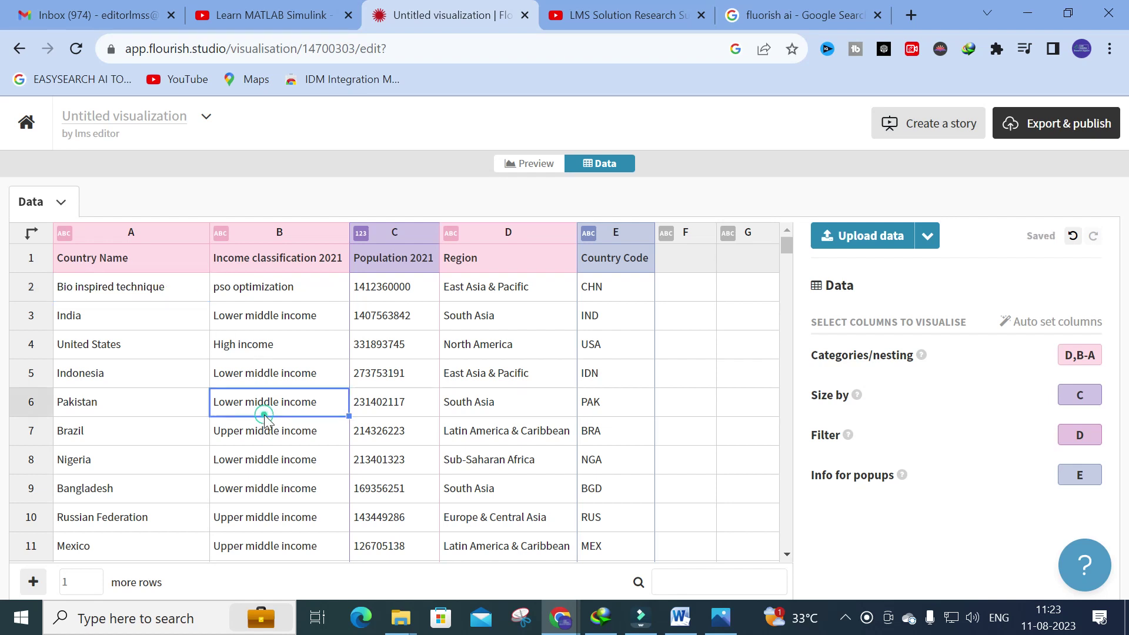
click(274, 292)
Preview the edited sunburst, drill into the East Asia & Pacific segment, and inspect the pso optimization and Bio inspired technique segments
click(528, 163)
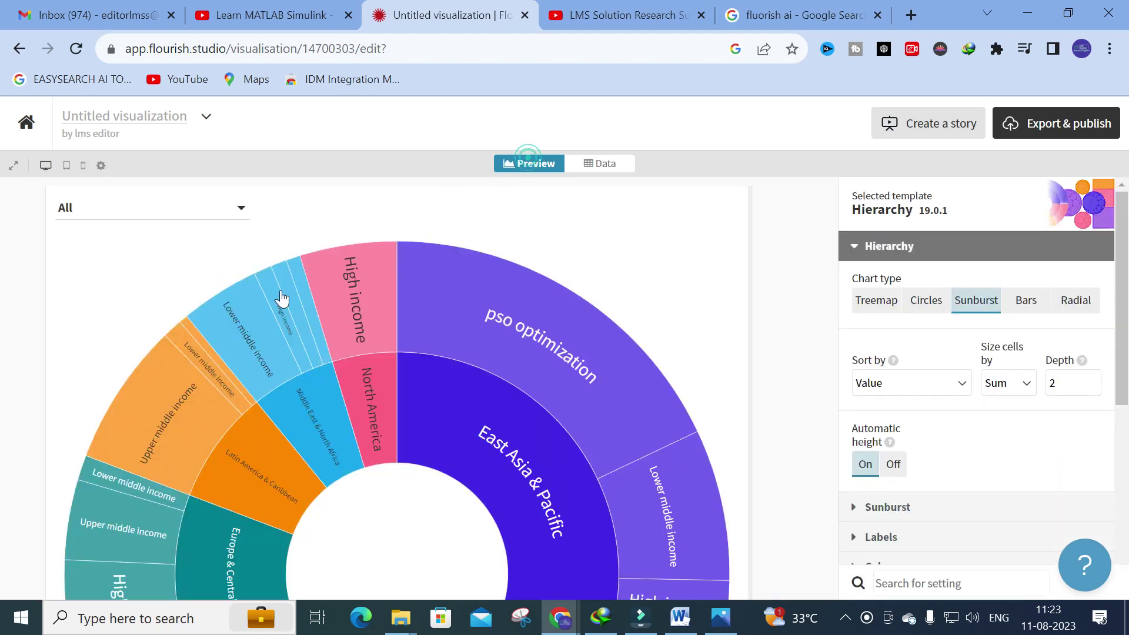
scroll(356, 302, down, 2)
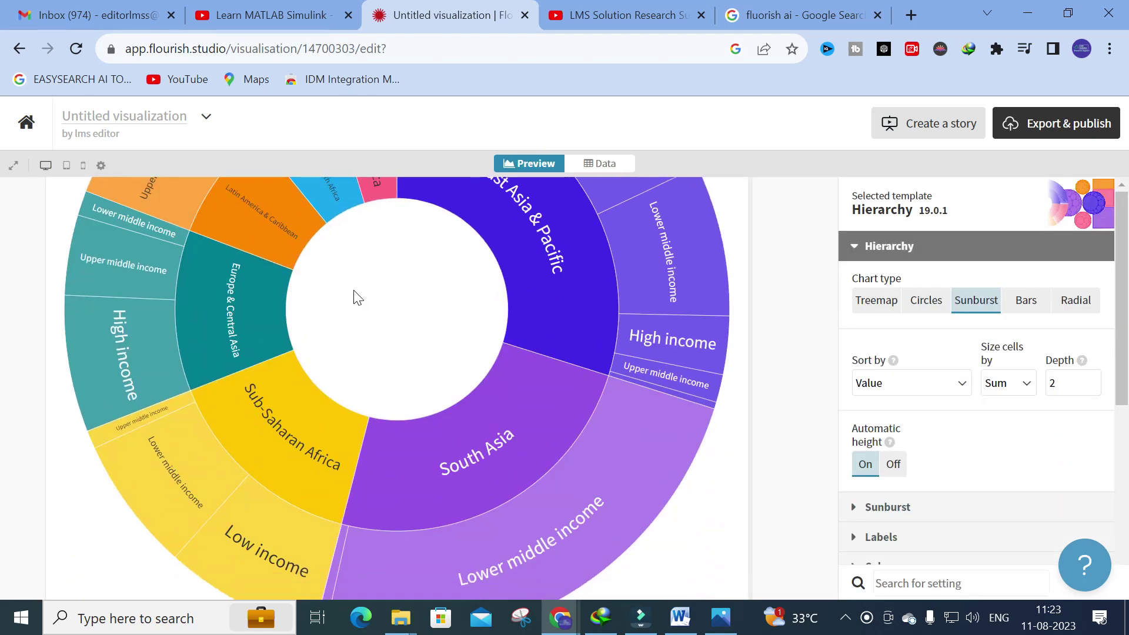
mouse_move(347, 530)
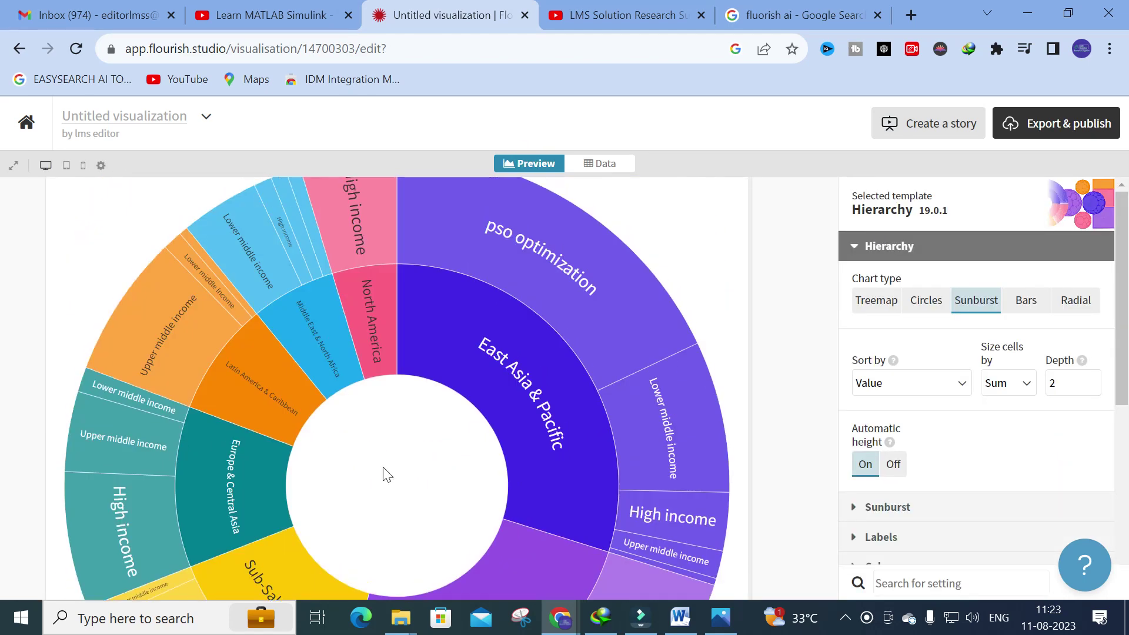
click(526, 317)
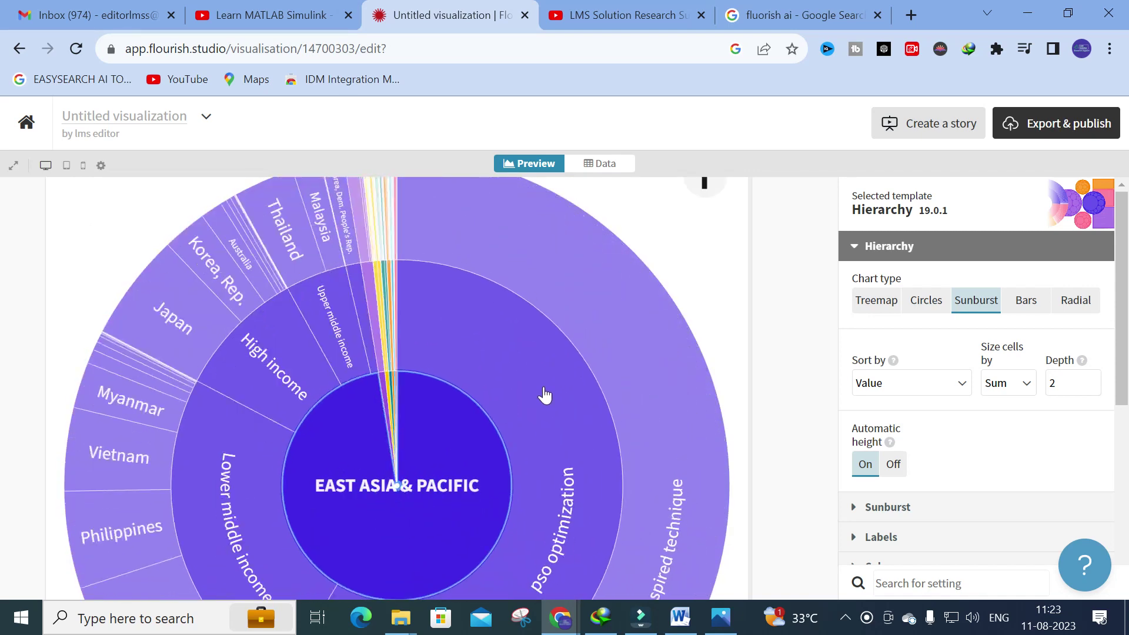
scroll(568, 380, down, 4)
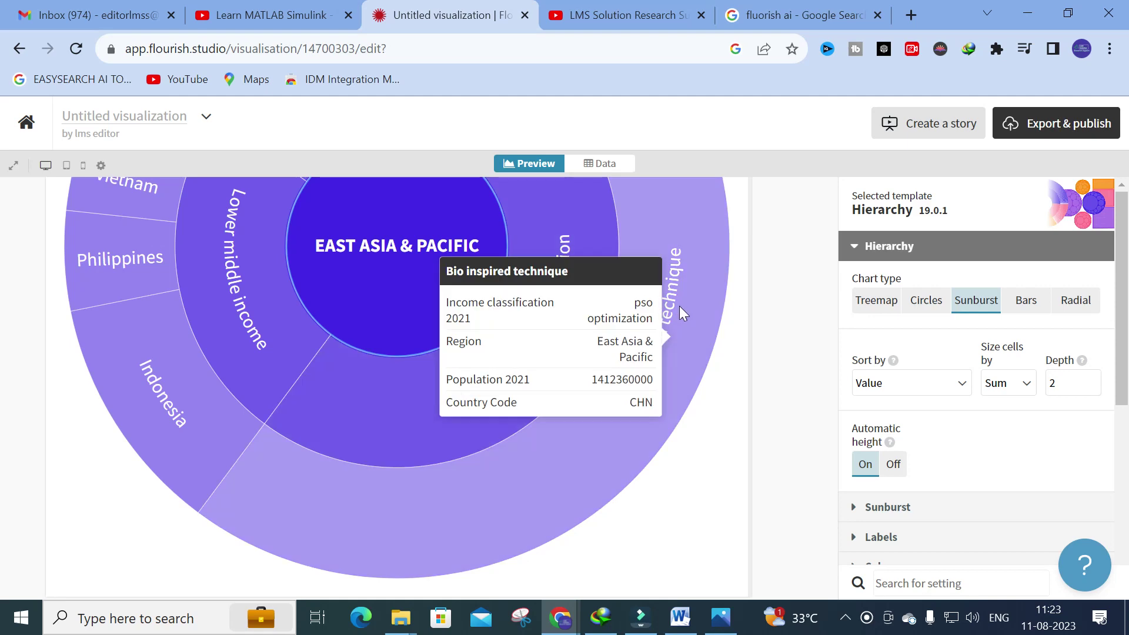
scroll(518, 435, up, 5)
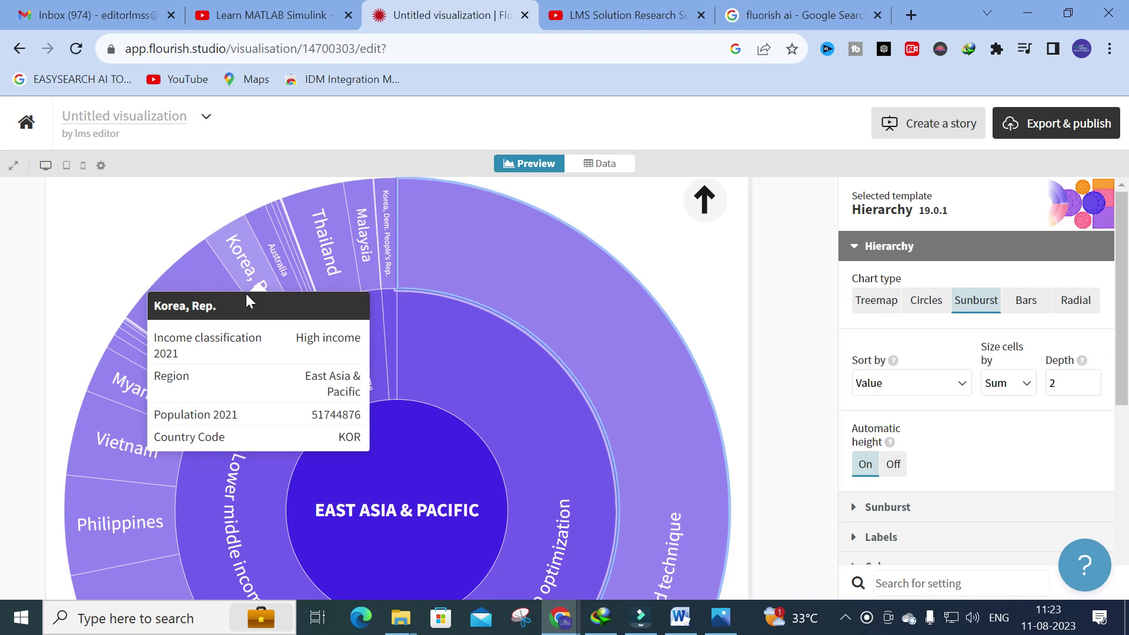
scroll(213, 247, down, 3)
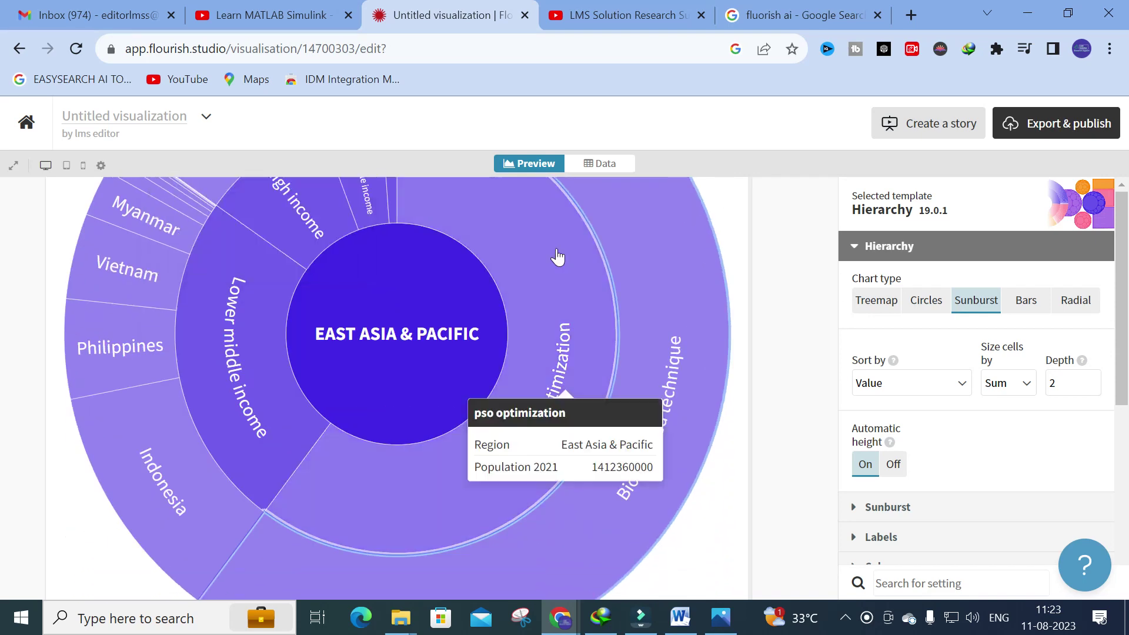
Return to the template gallery, create a visualization from the Hierarchy Treemap template, and look over its preview
click(18, 48)
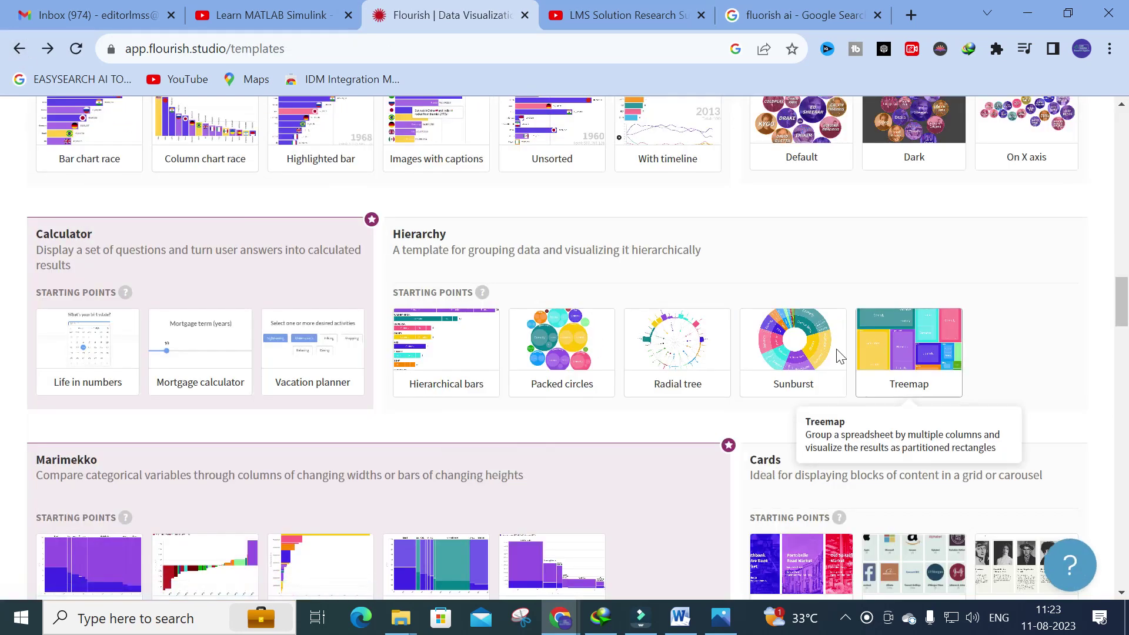
scroll(908, 341, down, 2)
click(925, 277)
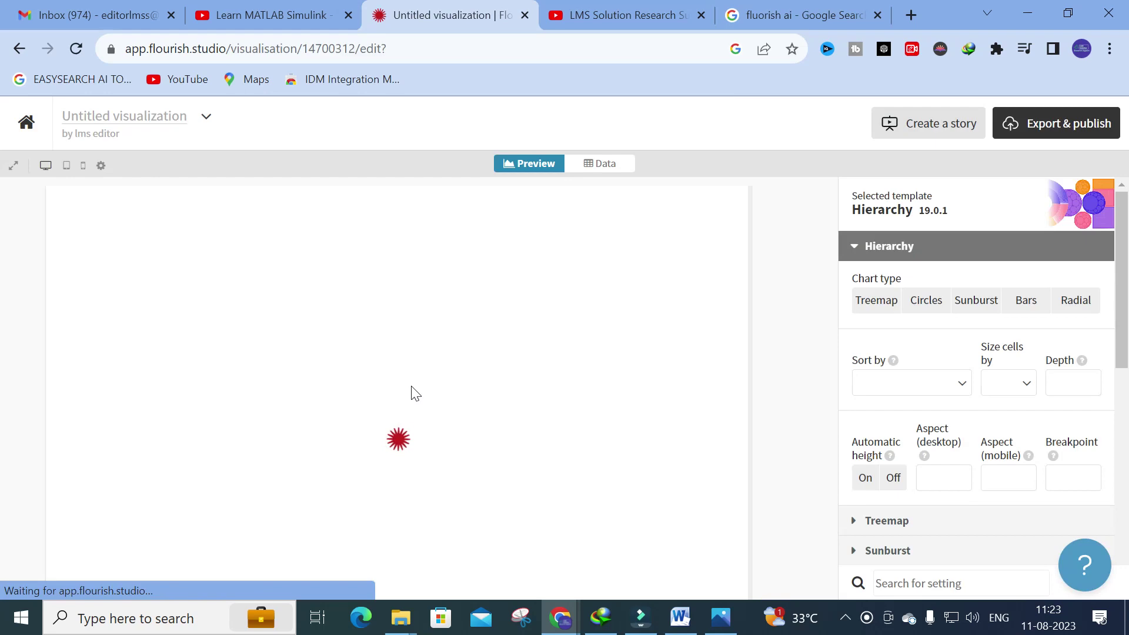
scroll(411, 388, down, 1)
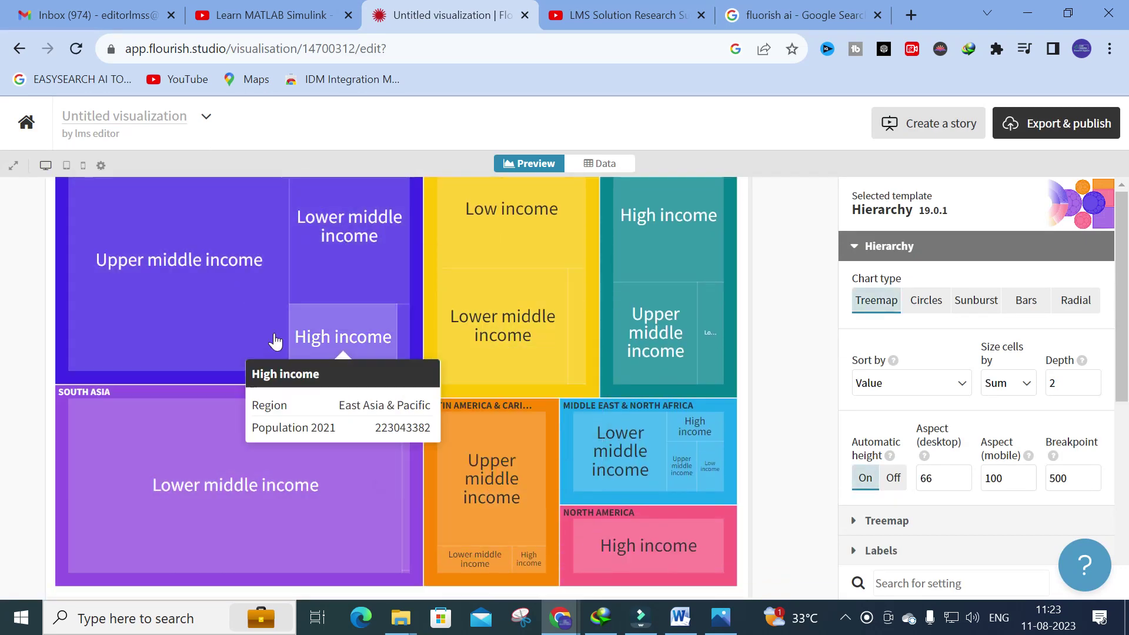
scroll(227, 423, up, 2)
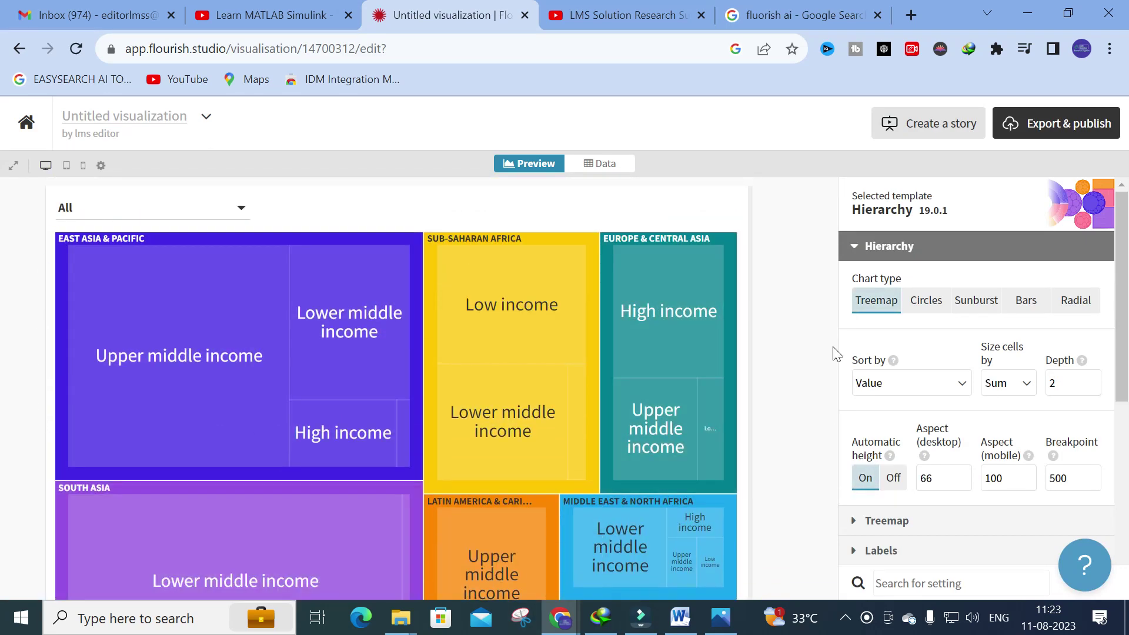
scroll(604, 271, down, 1)
Return to the template gallery and look through the starting points from Marimekko and Cards to Gauge, Heatmap and Line chart race
click(16, 54)
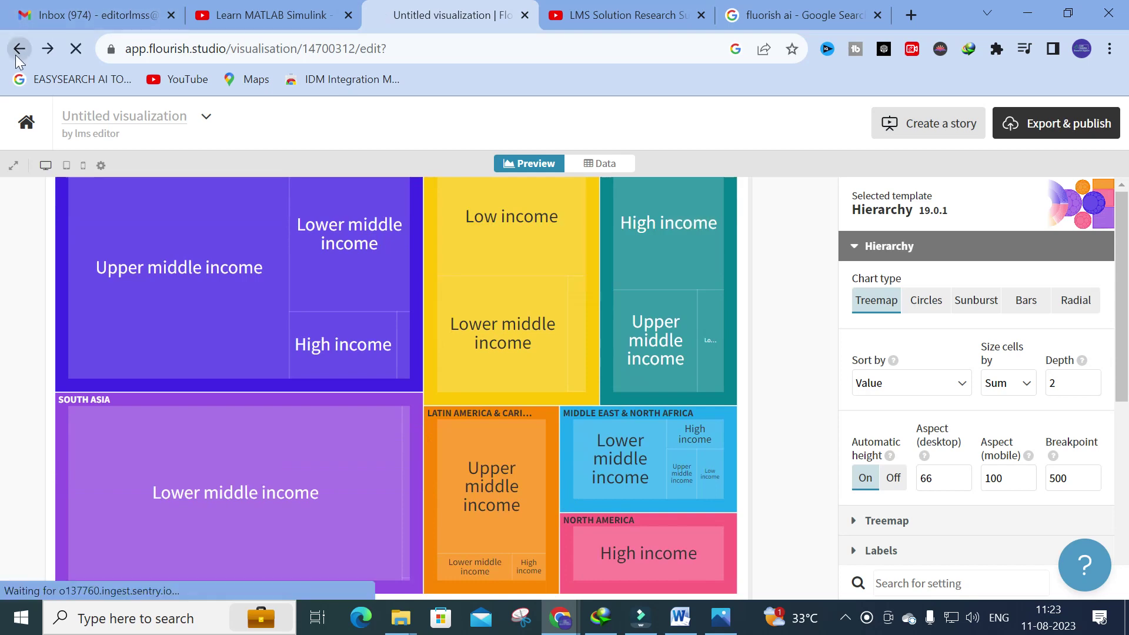
scroll(283, 313, down, 3)
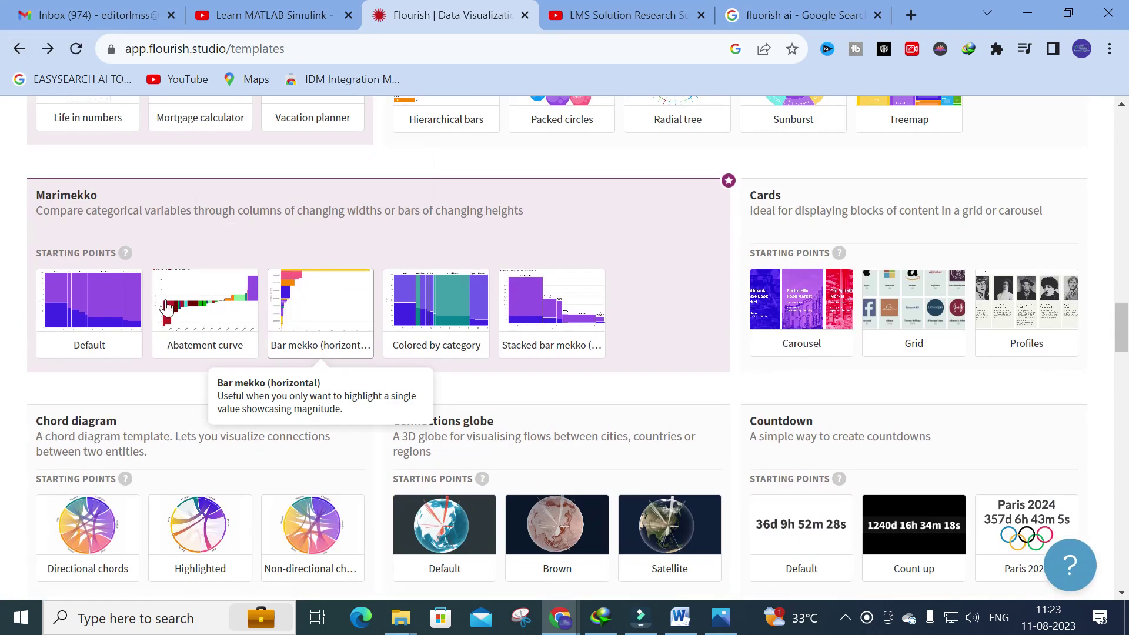
scroll(882, 259, down, 2)
scroll(887, 259, up, 1)
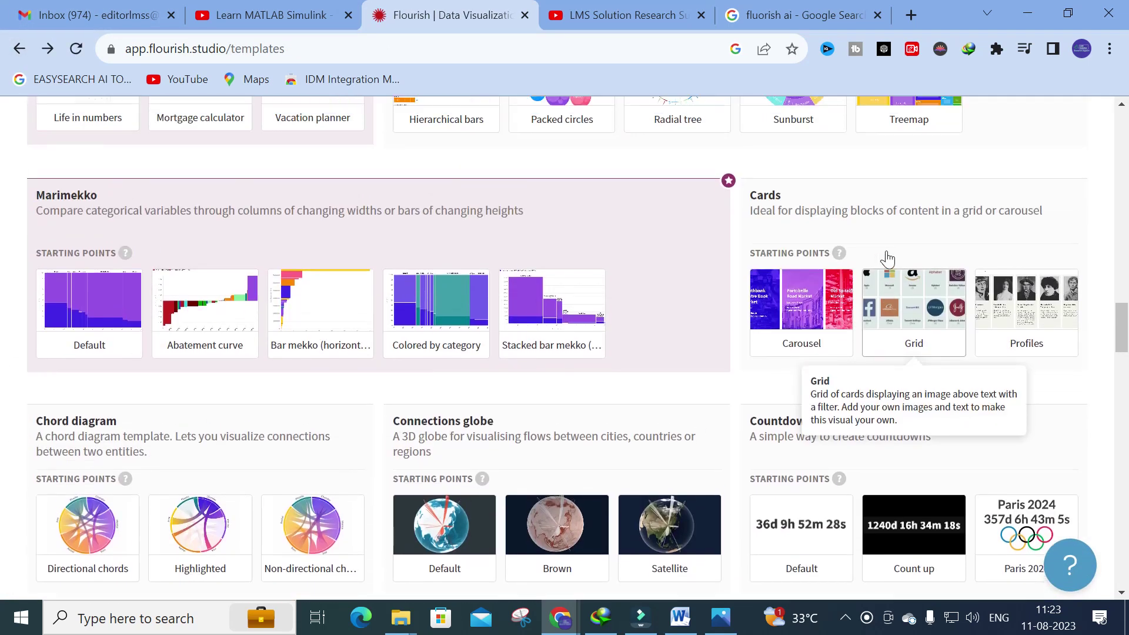
scroll(88, 346, down, 1)
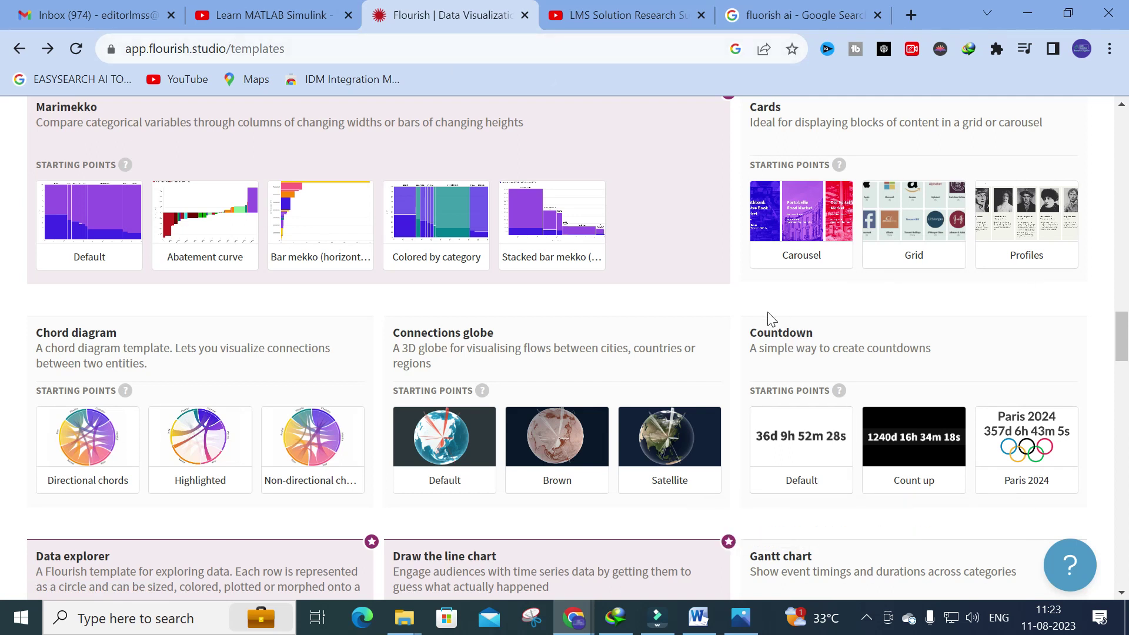
scroll(771, 318, down, 1)
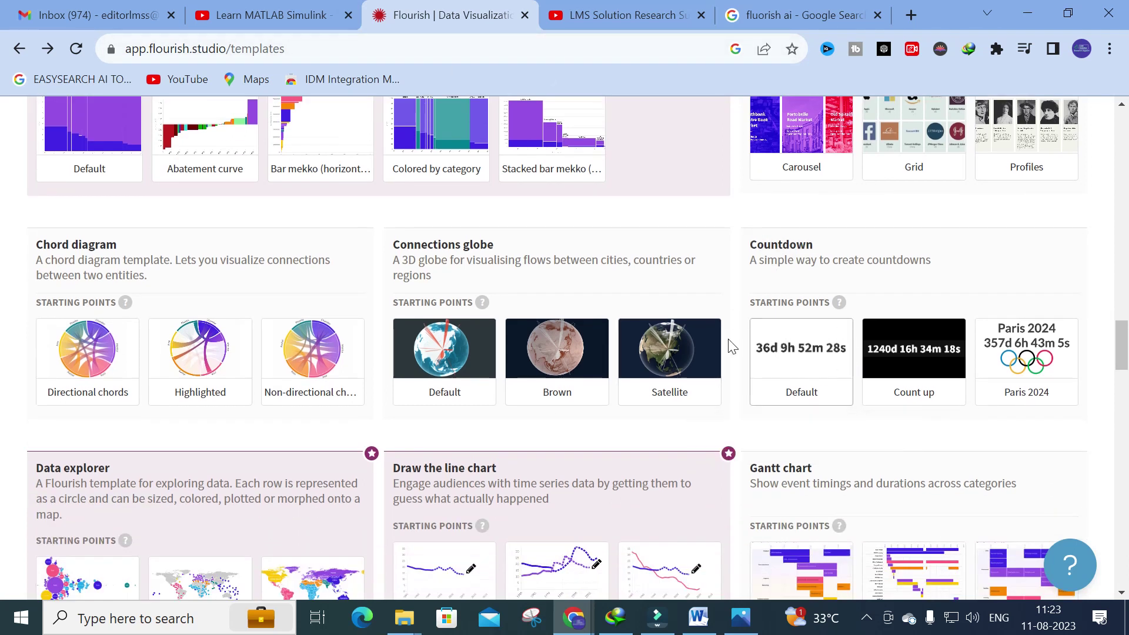
scroll(579, 378, down, 3)
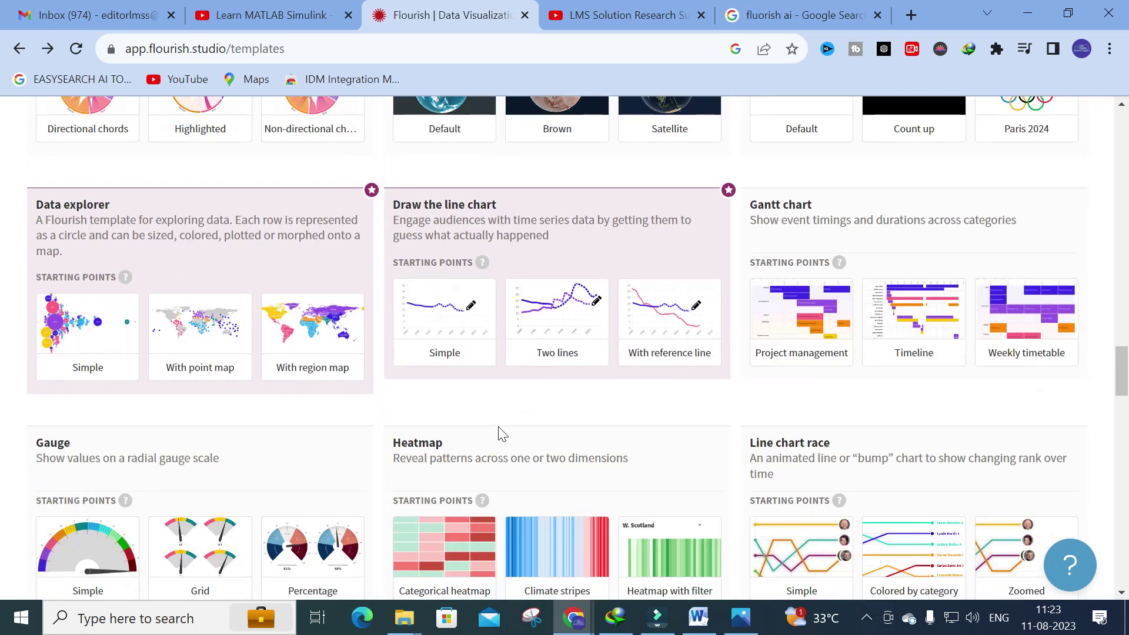
scroll(502, 434, up, 1)
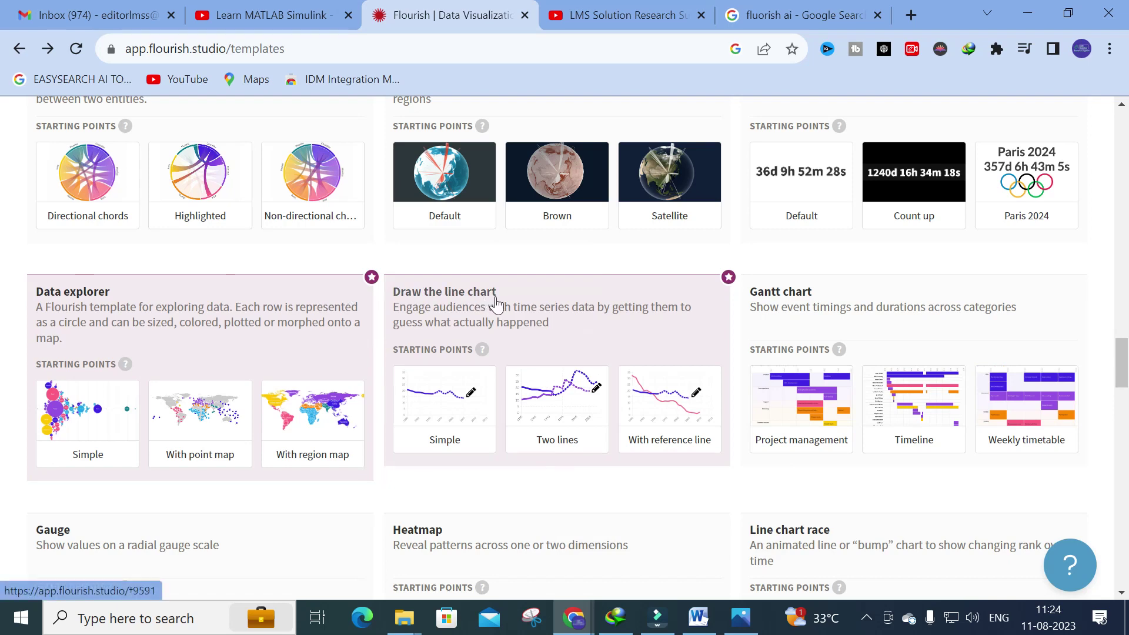
scroll(343, 343, down, 3)
scroll(343, 343, down, 3)
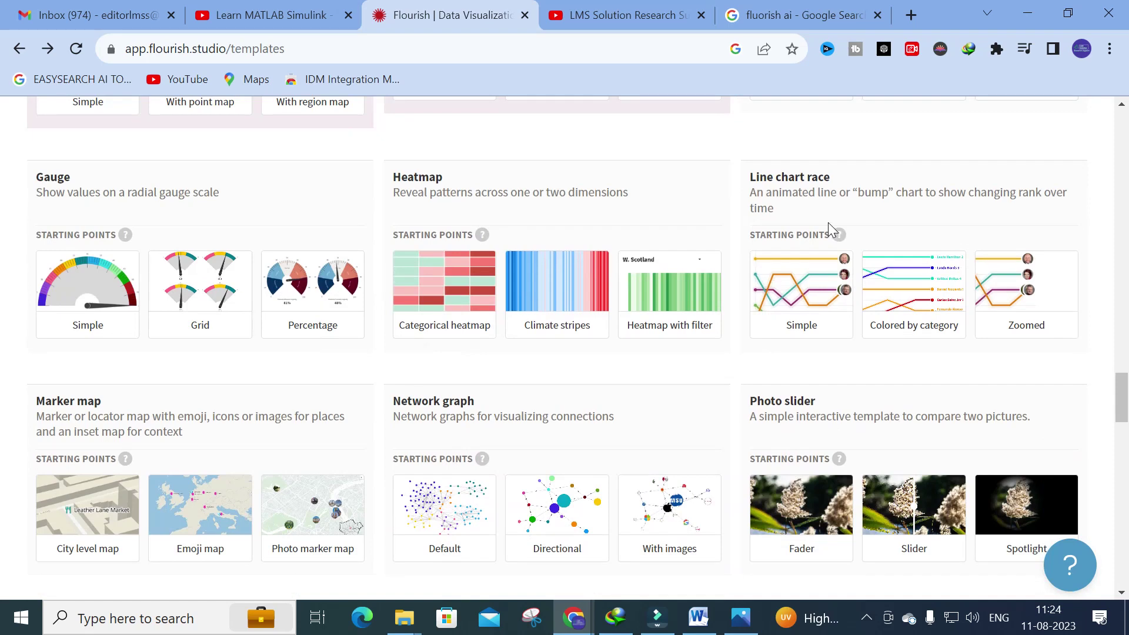
Create a visualization from the Default starting point of the Network graph template and view its preview
scroll(447, 323, down, 2)
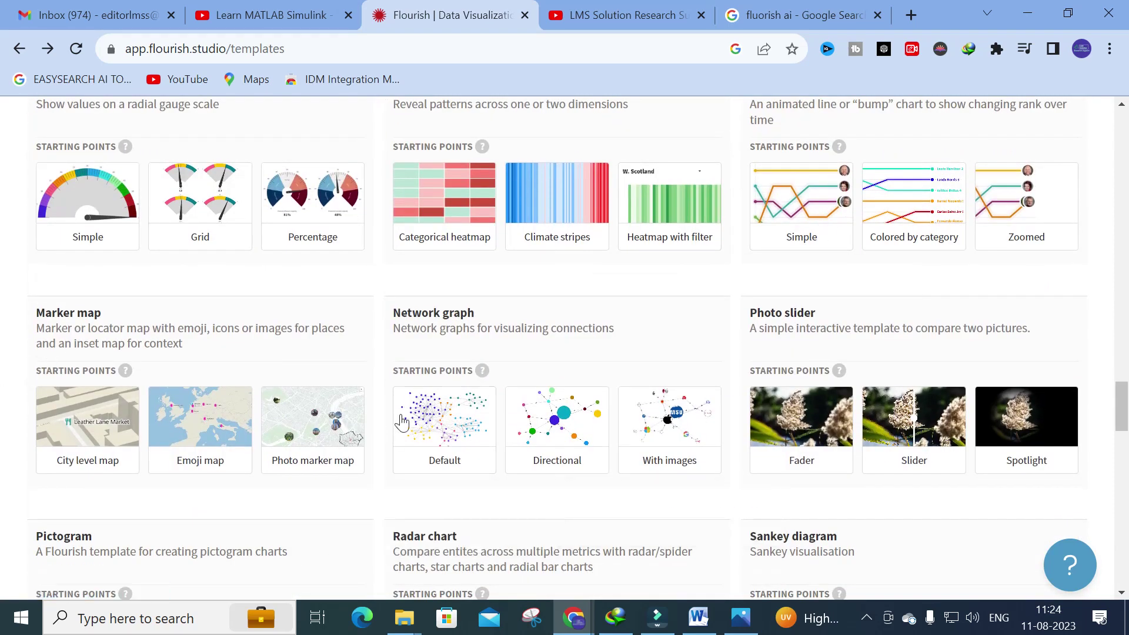
click(461, 408)
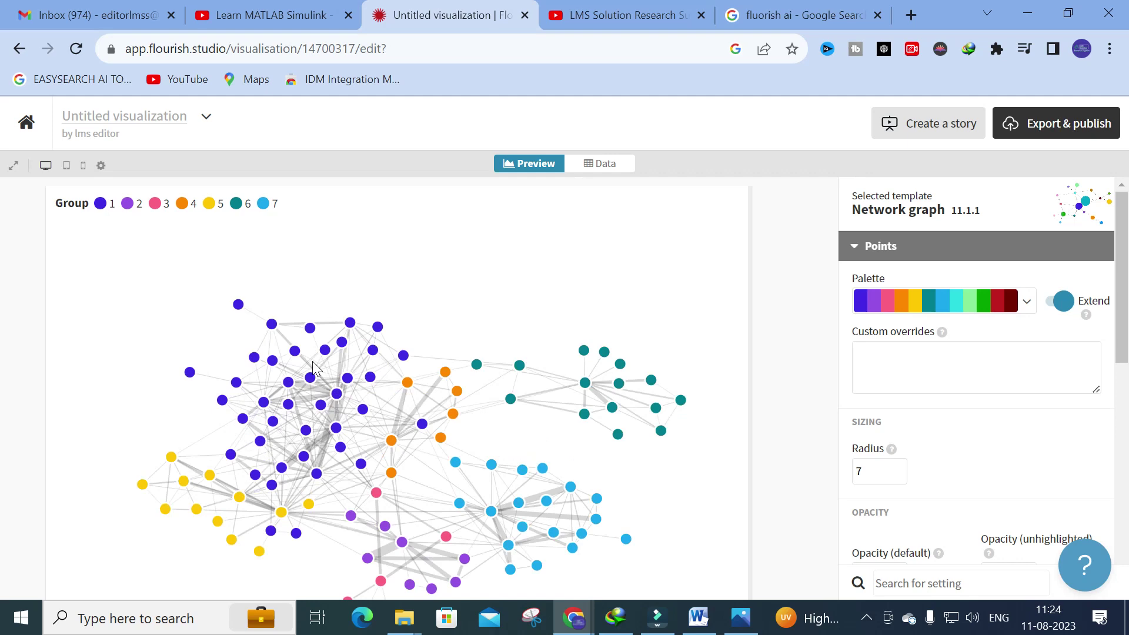
mouse_move(294, 354)
Return to the template gallery and look through the Network graph, Radar chart, Sankey, Sports race and Timeline templates
click(19, 49)
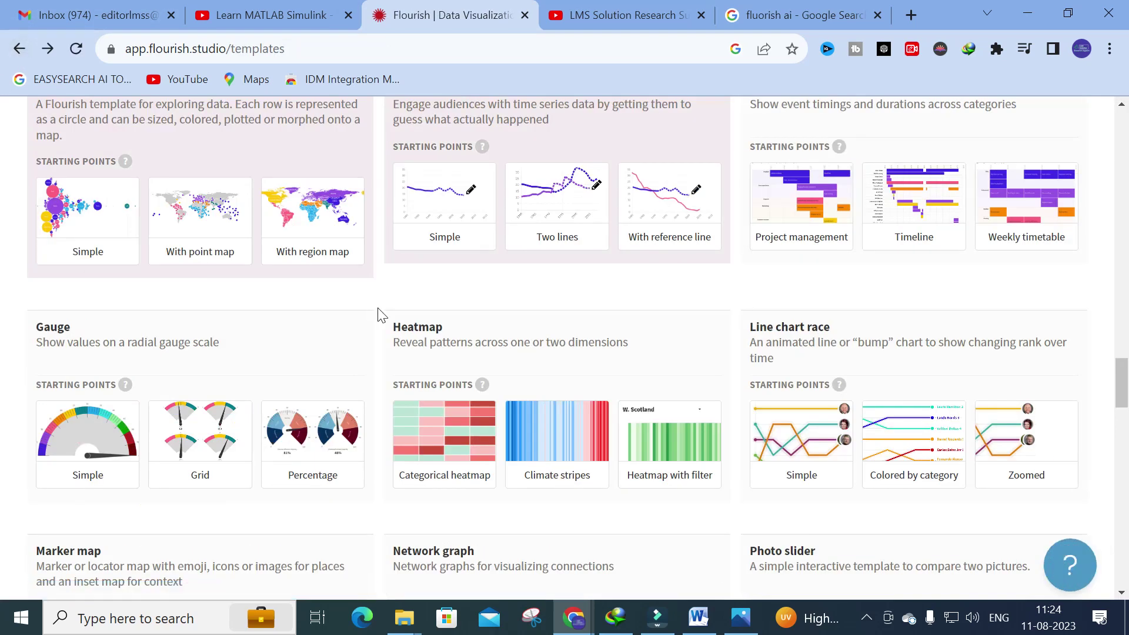
scroll(524, 398, down, 5)
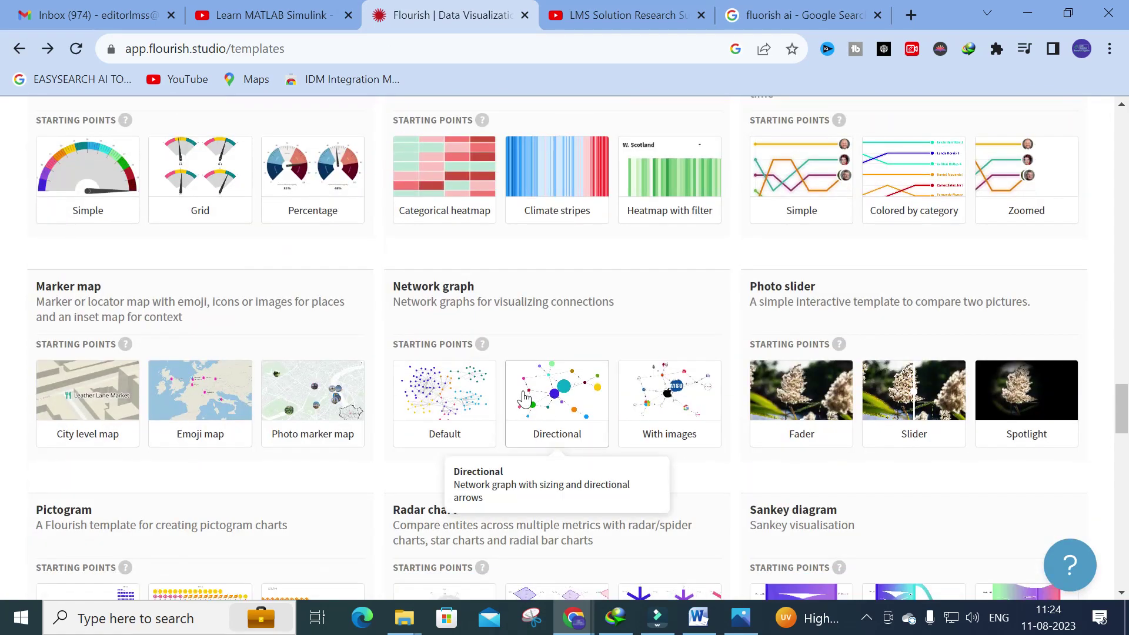
scroll(507, 396, down, 5)
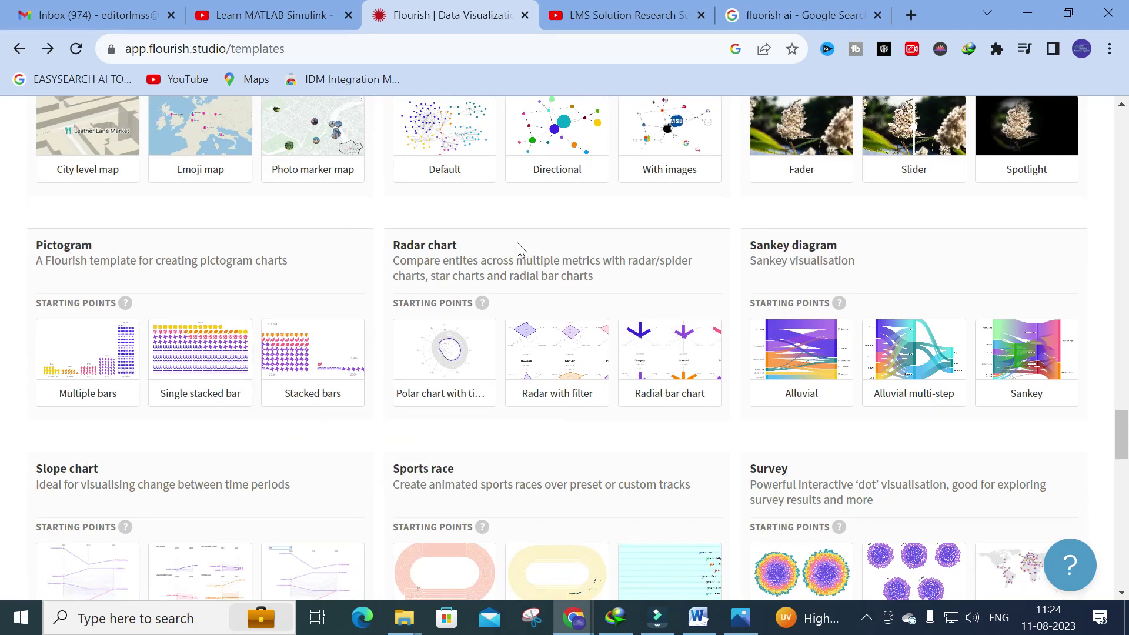
scroll(723, 273, down, 3)
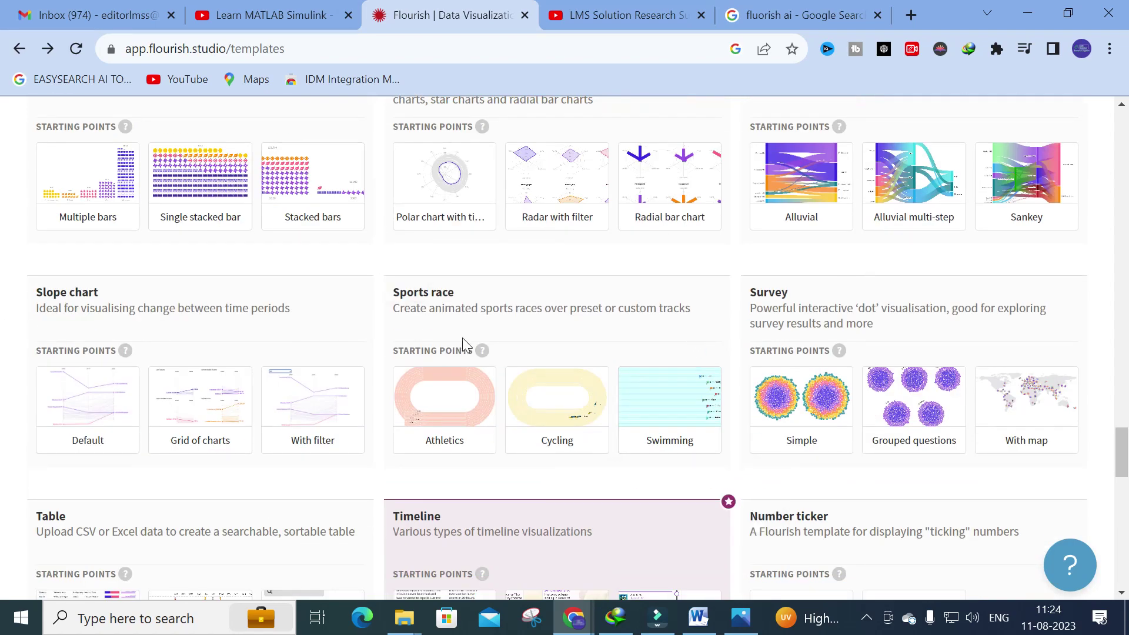
scroll(439, 320, down, 3)
scroll(433, 313, down, 1)
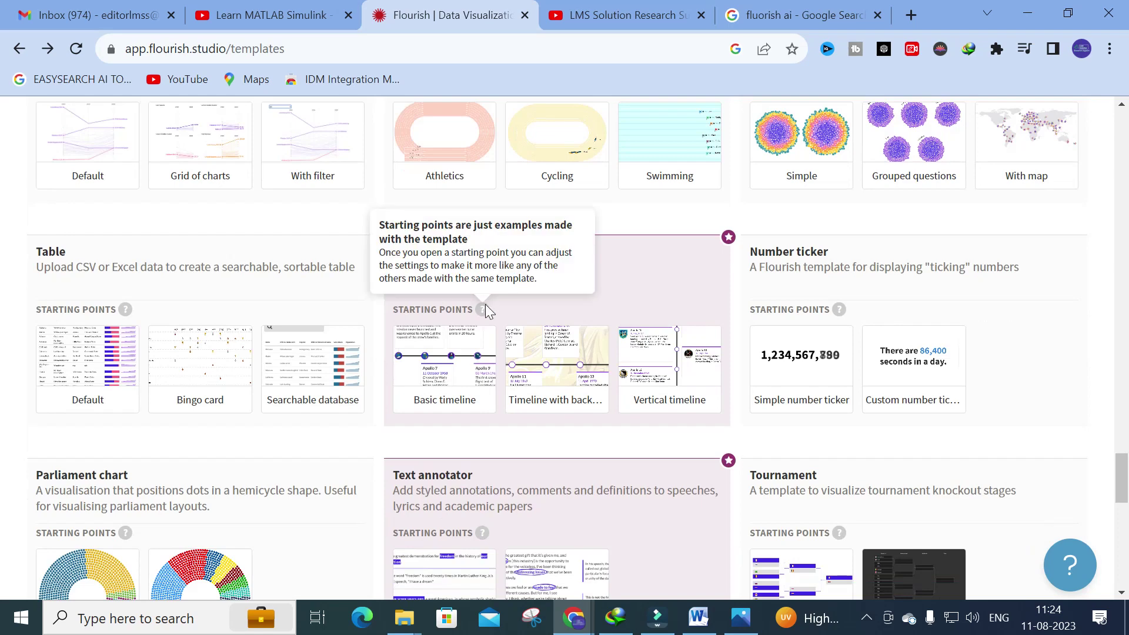
Try to open the Basic timeline template and decline the premium upgrade offer
click(438, 381)
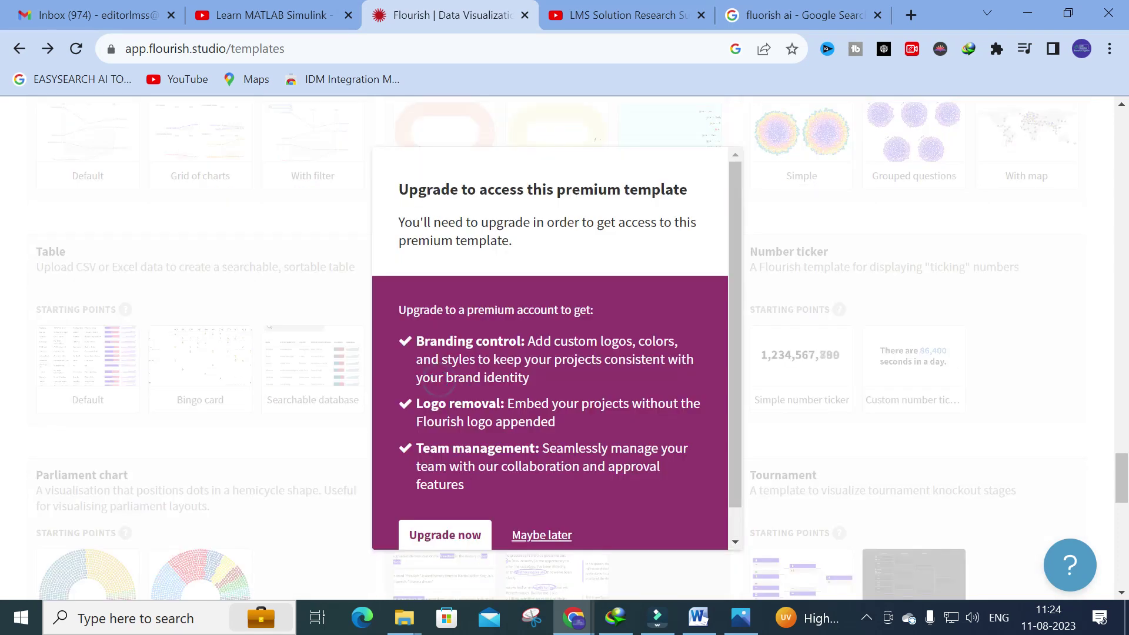
scroll(453, 381, down, 2)
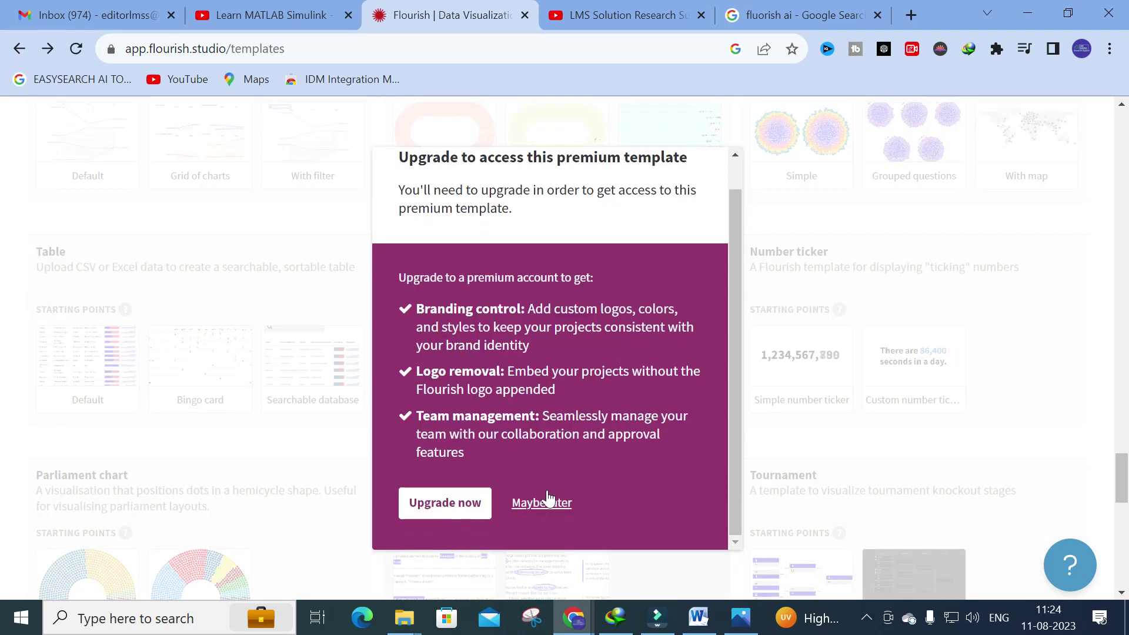
click(541, 501)
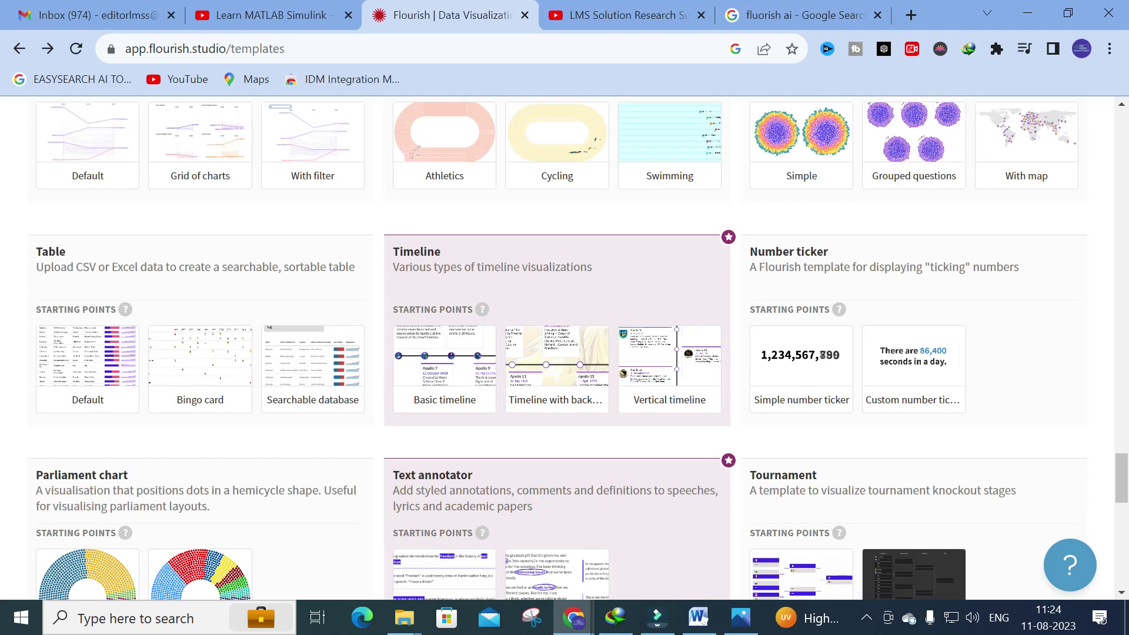
Look through the remaining templates down to SVG annotator, and go back to the start of the gallery
scroll(441, 352, down, 3)
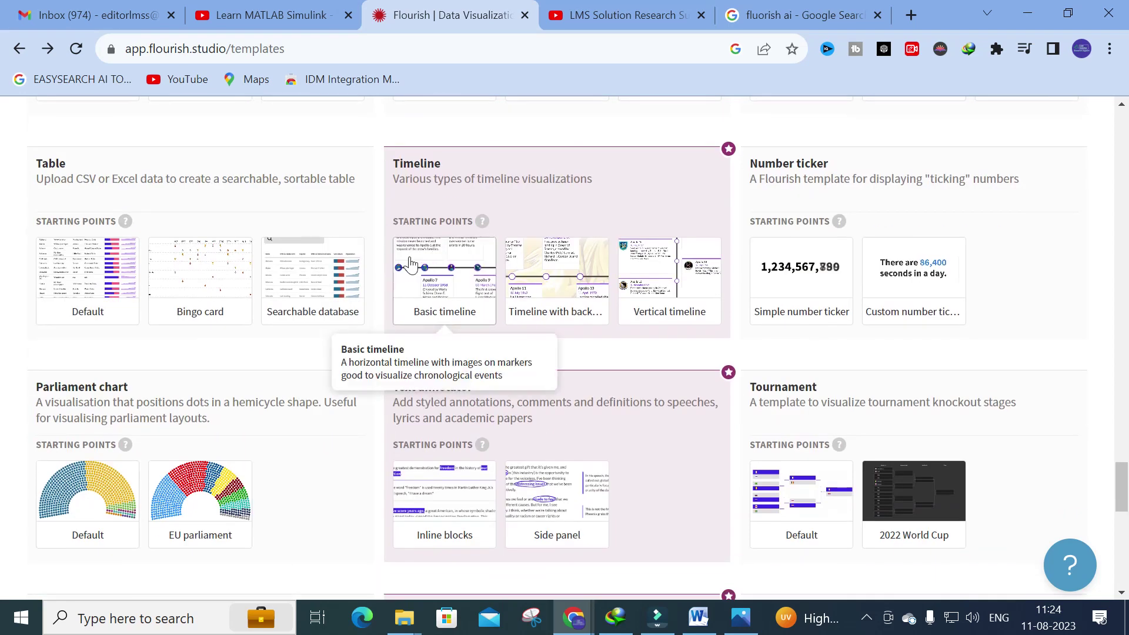
scroll(132, 390, down, 7)
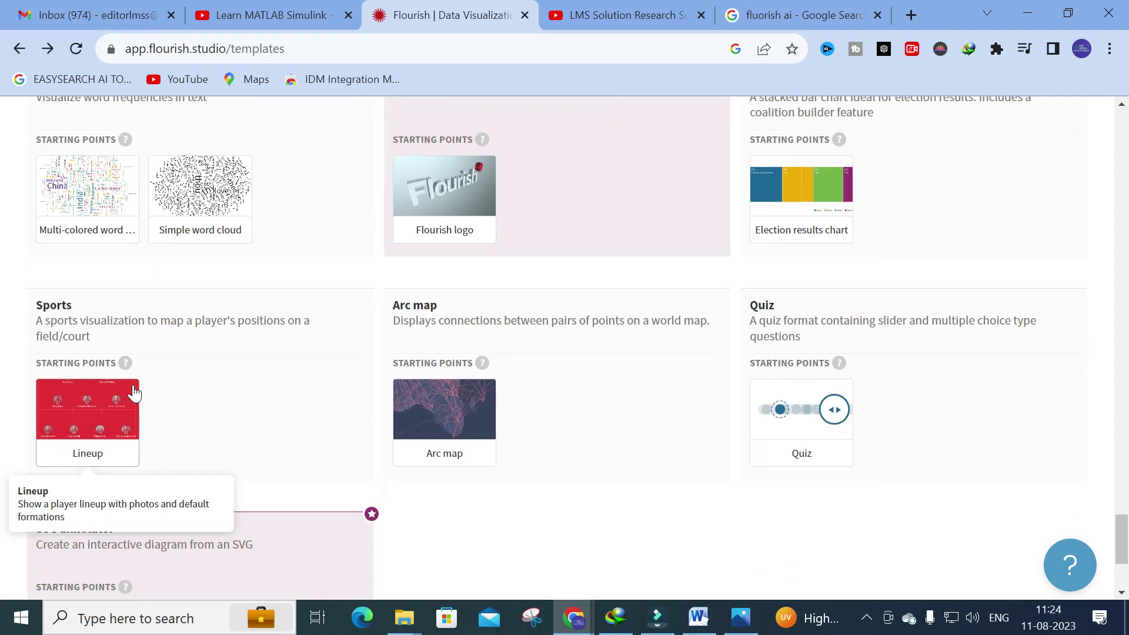
scroll(112, 394, up, 2)
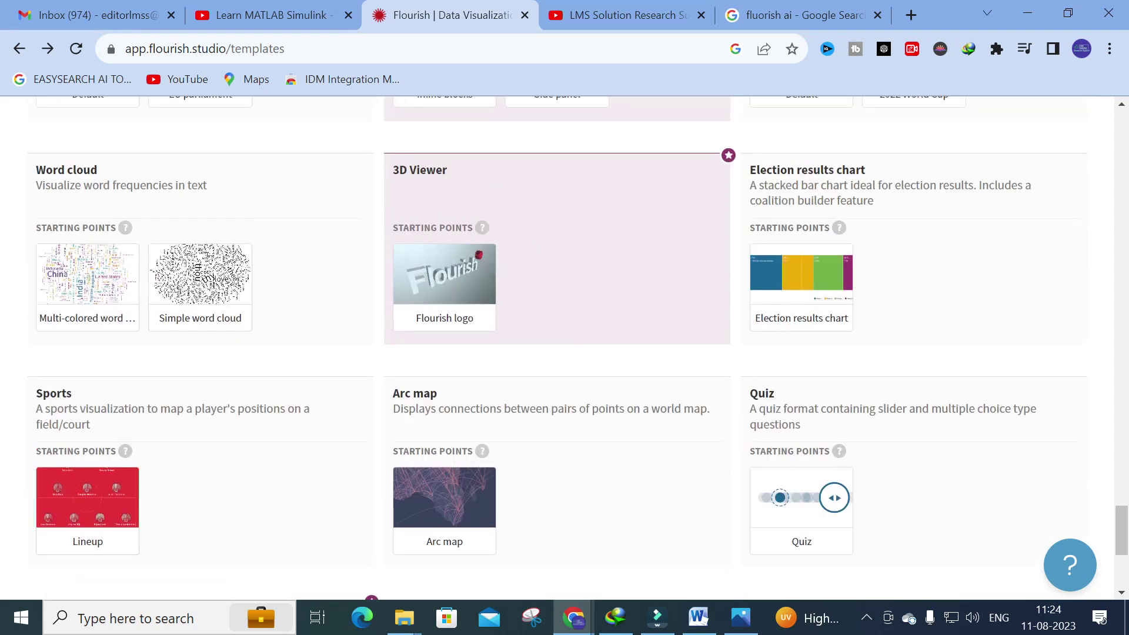
scroll(885, 398, down, 5)
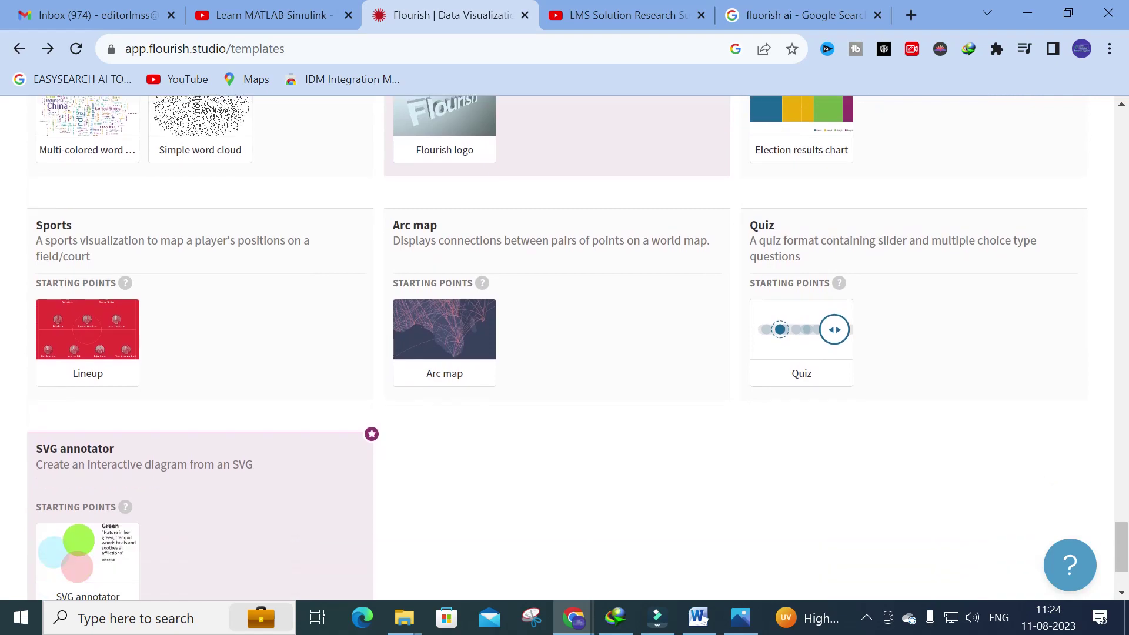
scroll(420, 372, up, 15)
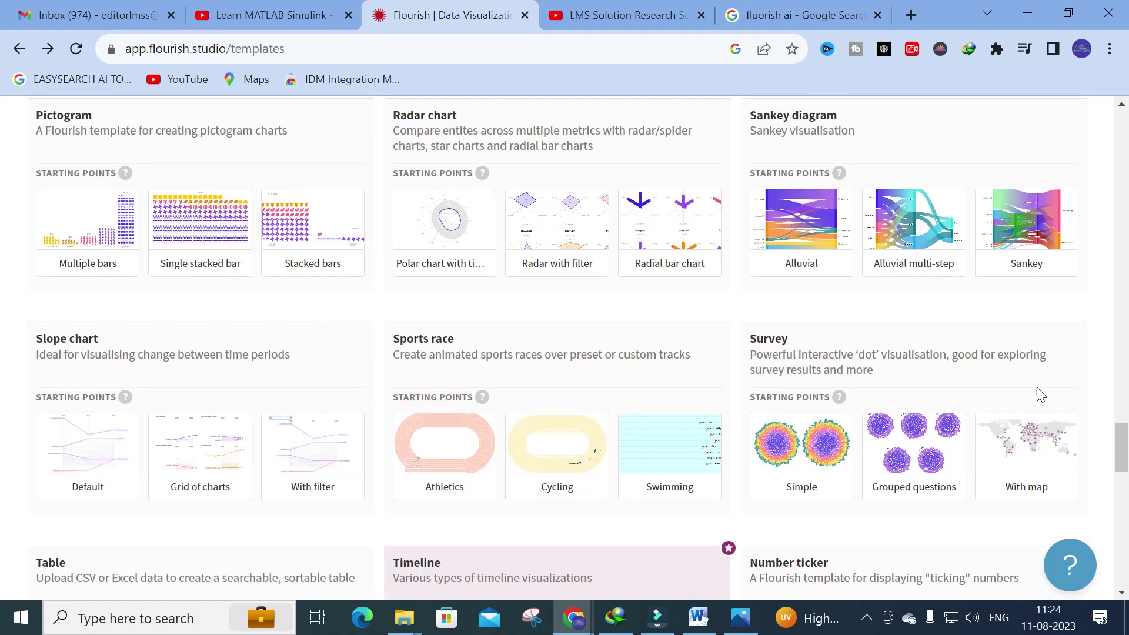
drag(1119, 428, 1119, 119)
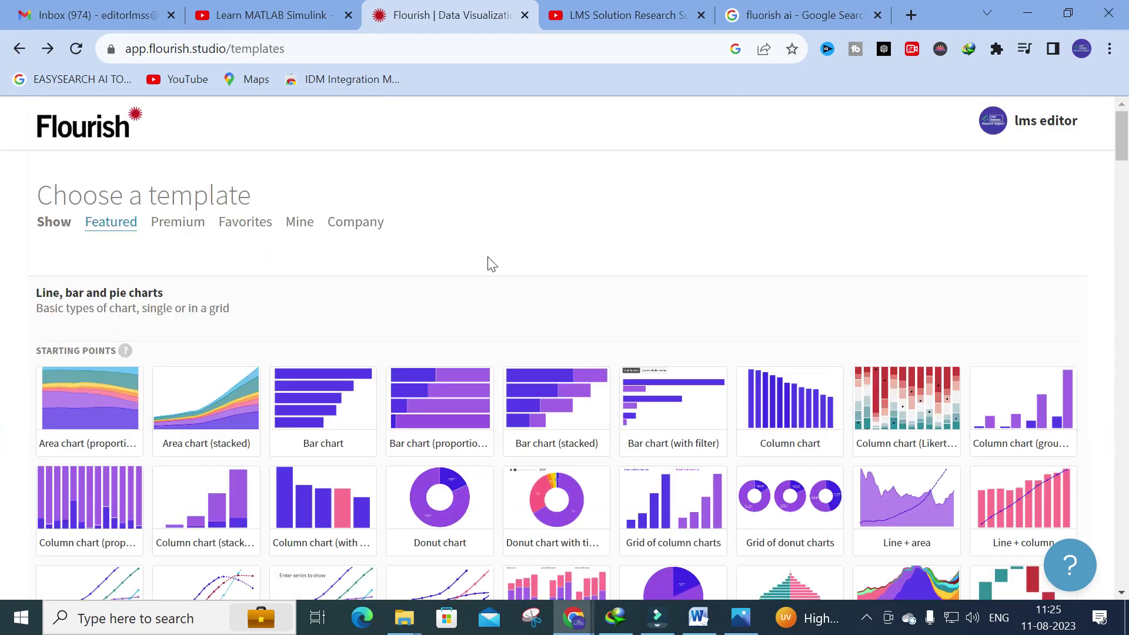